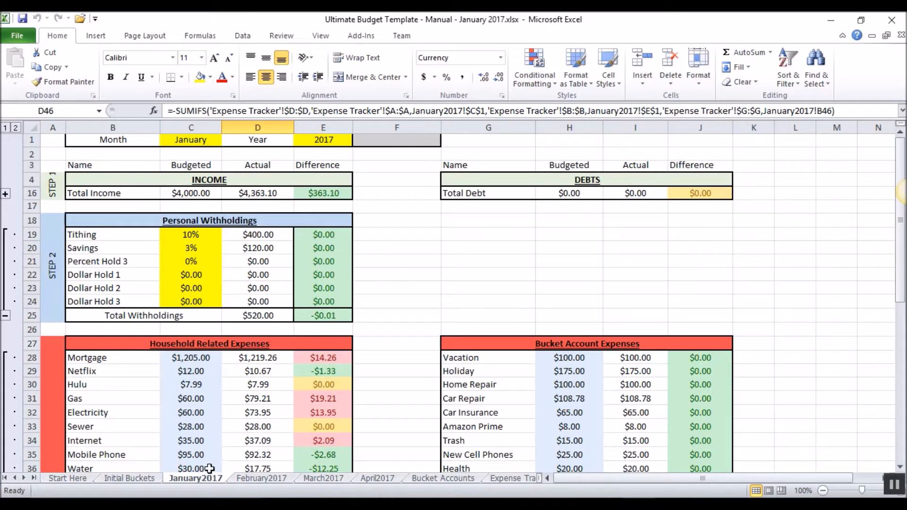
Step: Switch to the Google Sheets budget and clear the Income, Expenses and Remainder block in A2:B4
{"action": "left_click", "coordinate": [60, 140]}
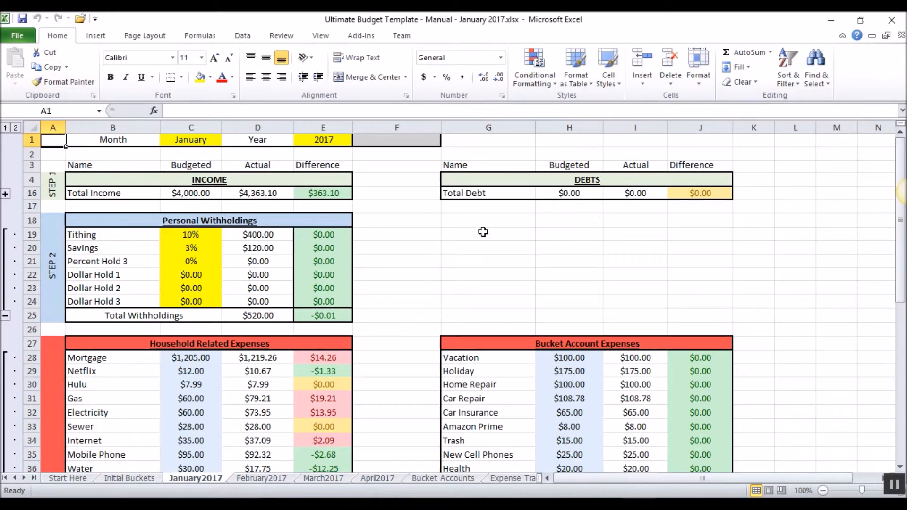
{"action": "mouse_move", "coordinate": [443, 506]}
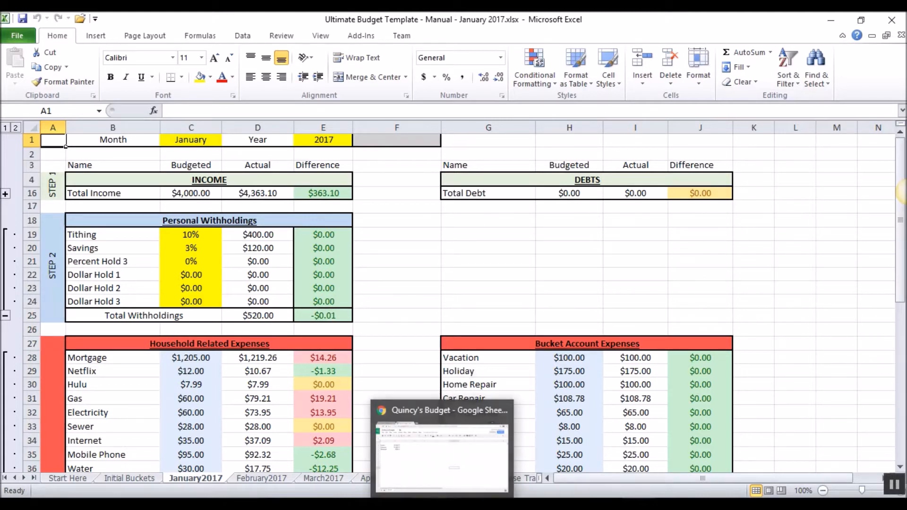
{"action": "left_click", "coordinate": [443, 506]}
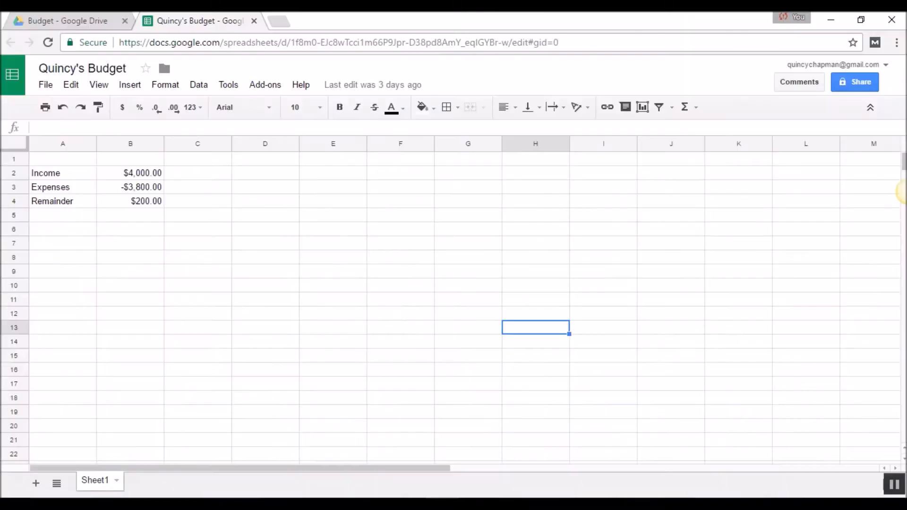
{"action": "left_click_drag", "start_coordinate": [56, 175], "coordinate": [109, 207]}
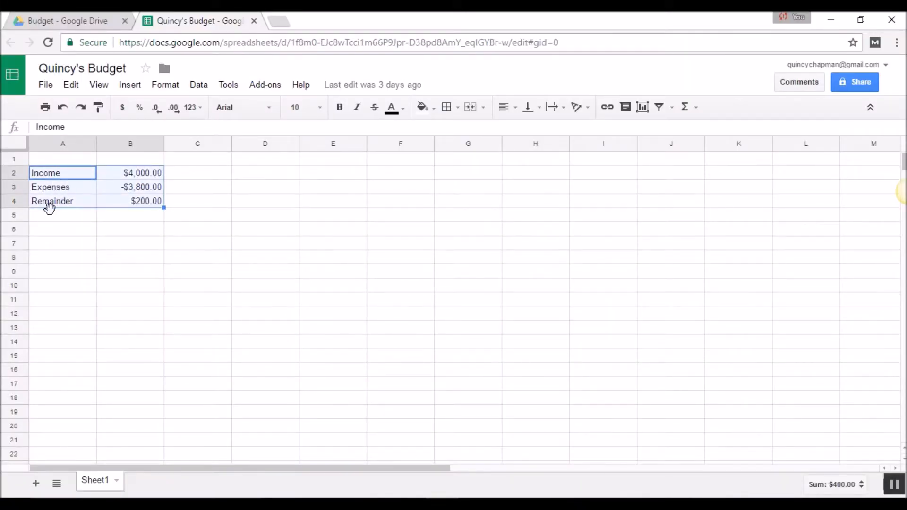
{"action": "left_click", "coordinate": [150, 203]}
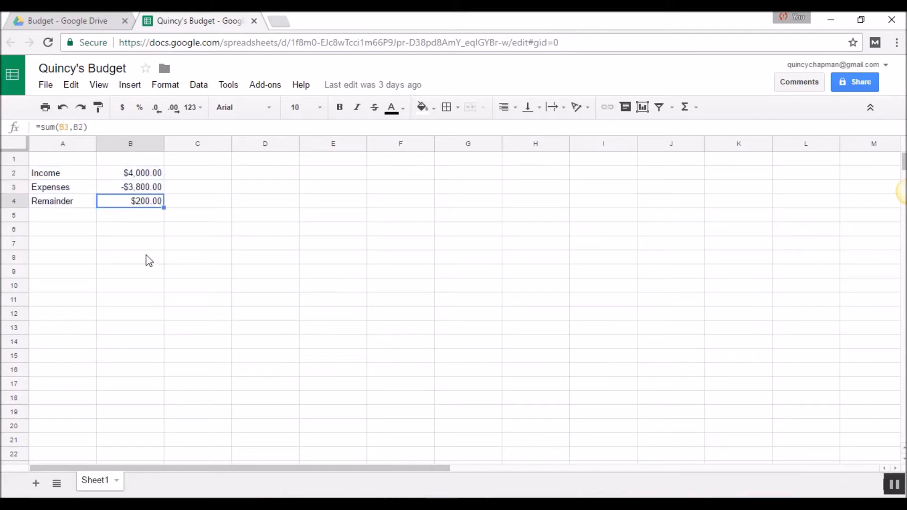
{"action": "left_click_drag", "start_coordinate": [64, 174], "coordinate": [145, 205]}
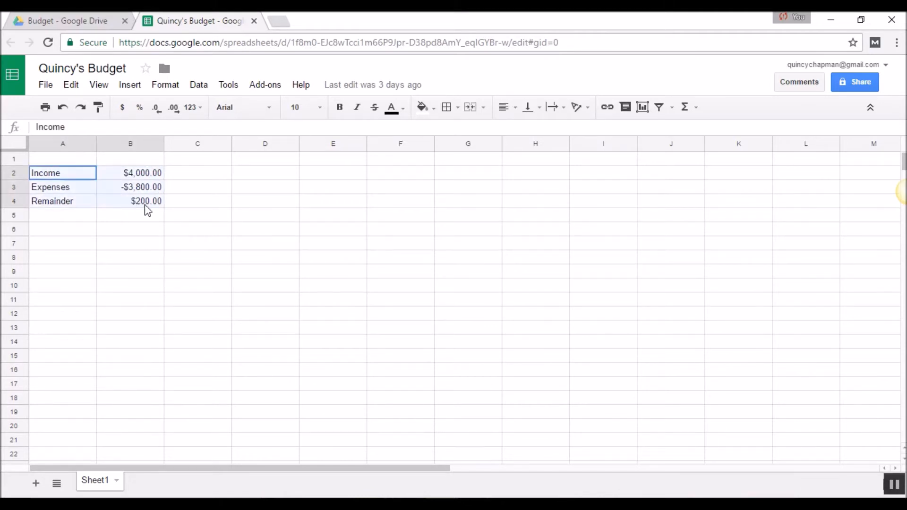
{"action": "key", "text": "Delete"}
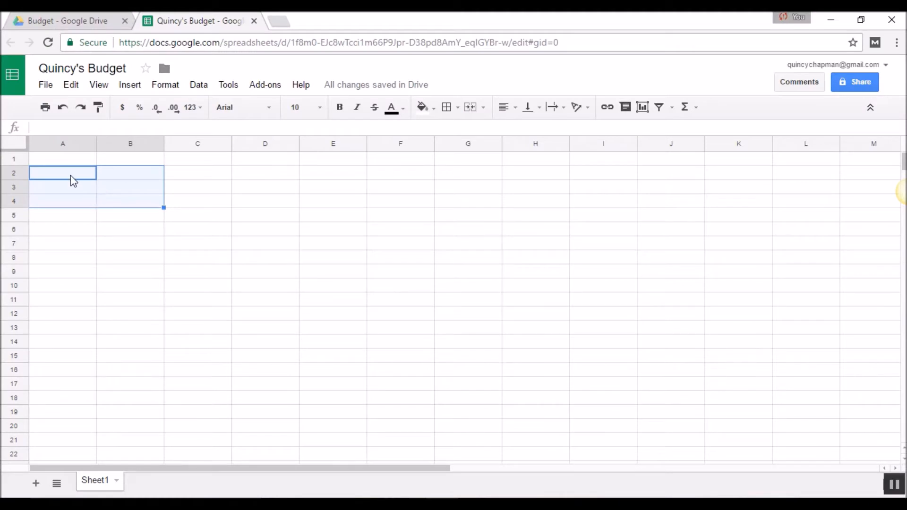
Step: Enter the header labels Month in B1 and Year in D1
{"action": "left_click", "coordinate": [68, 160]}
{"action": "left_click", "coordinate": [118, 158]}
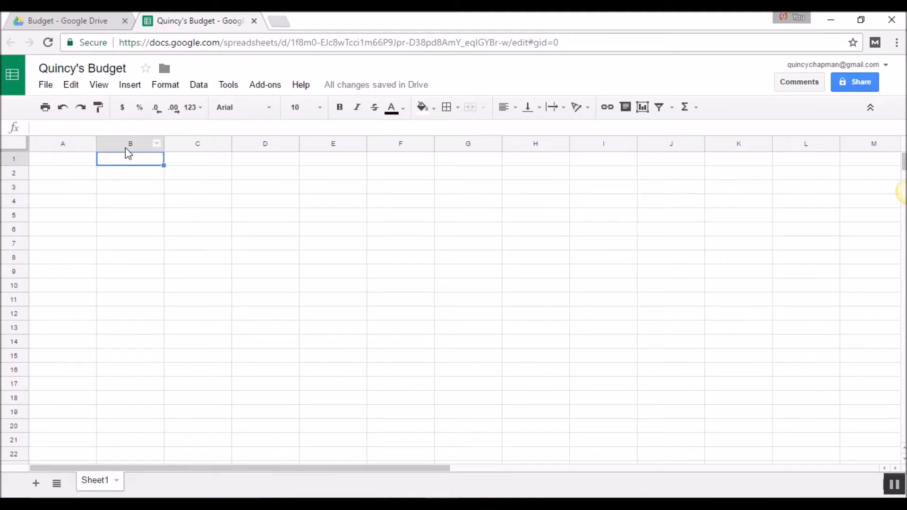
{"action": "type", "text": "Month"}
{"action": "key", "text": "Tab"}
{"action": "key", "text": "Tab"}
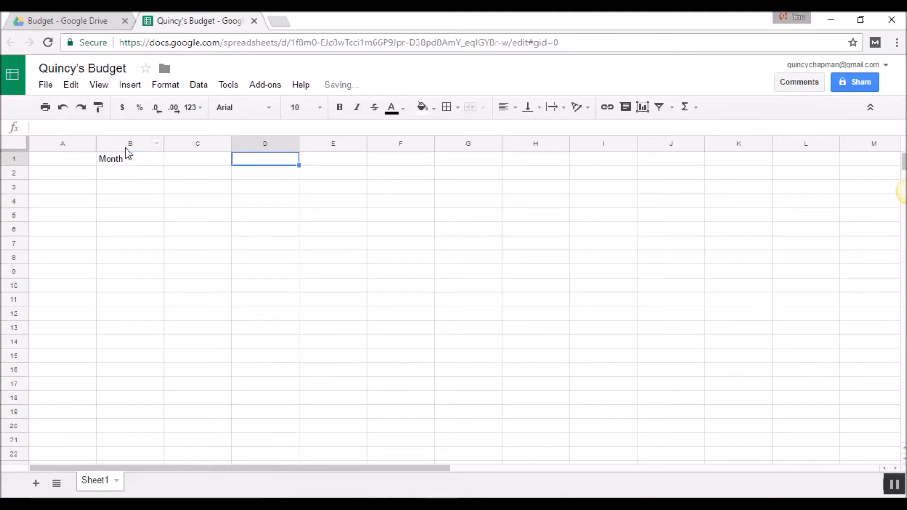
{"action": "type", "text": "Year"}
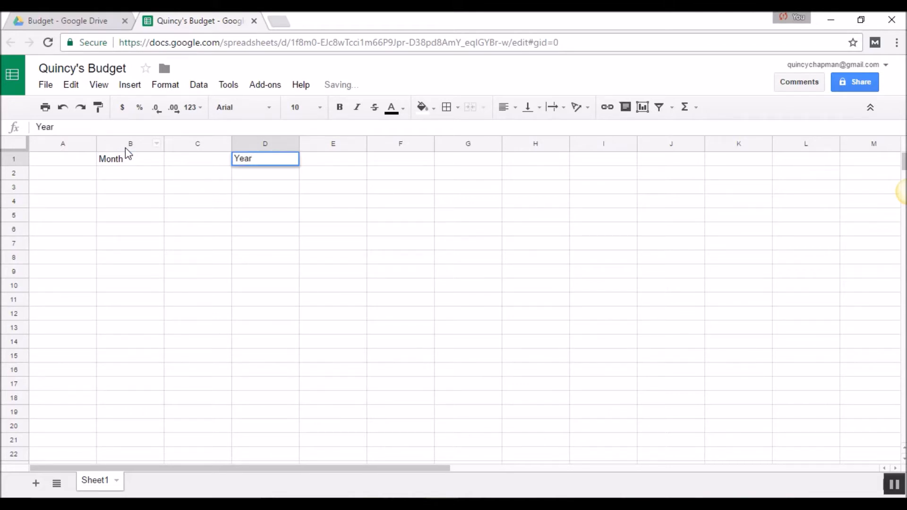
{"action": "key", "text": "Left"}
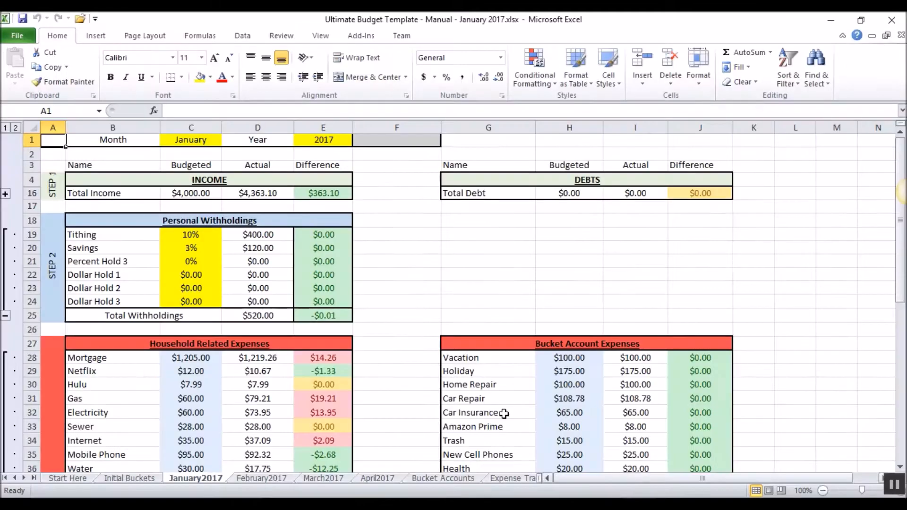
Step: Following the Excel template's header row, enter January in C1 and 2017 in E1 of the Google Sheets budget
{"action": "left_click", "coordinate": [210, 141]}
{"action": "left_click", "coordinate": [314, 144]}
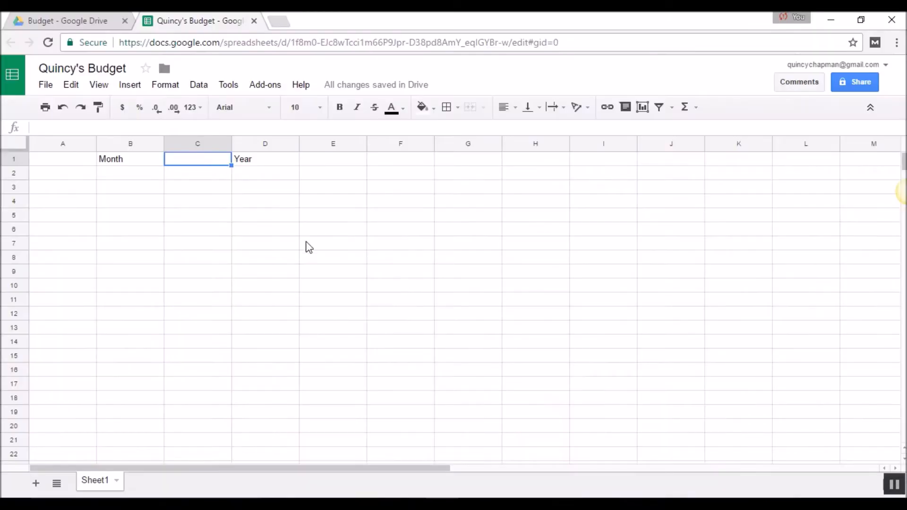
{"action": "type", "text": "January"}
{"action": "key", "text": "Tab"}
{"action": "key", "text": "Tab"}
{"action": "type", "text": "20"}
{"action": "key", "text": "Return"}
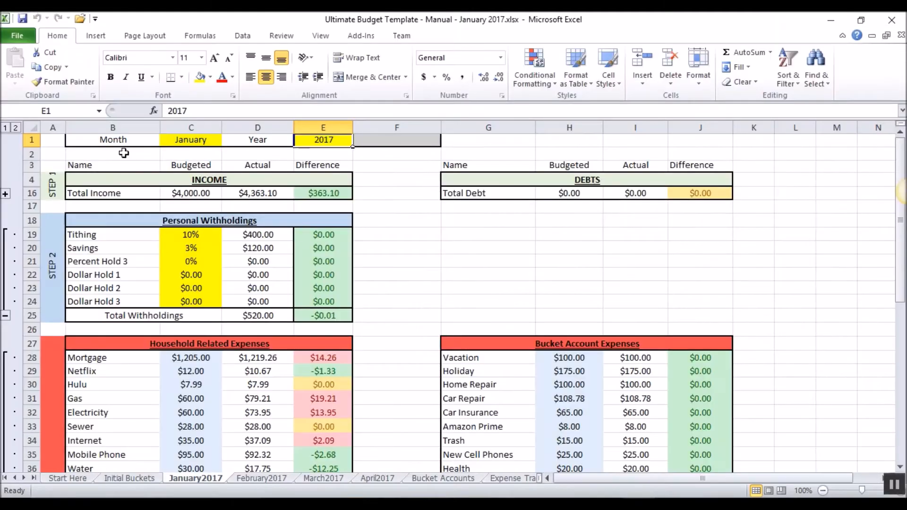
Step: Examine the month and year header row and the shaded cell F1 in the Excel template, and return to Google Sheets
{"action": "left_click", "coordinate": [100, 140]}
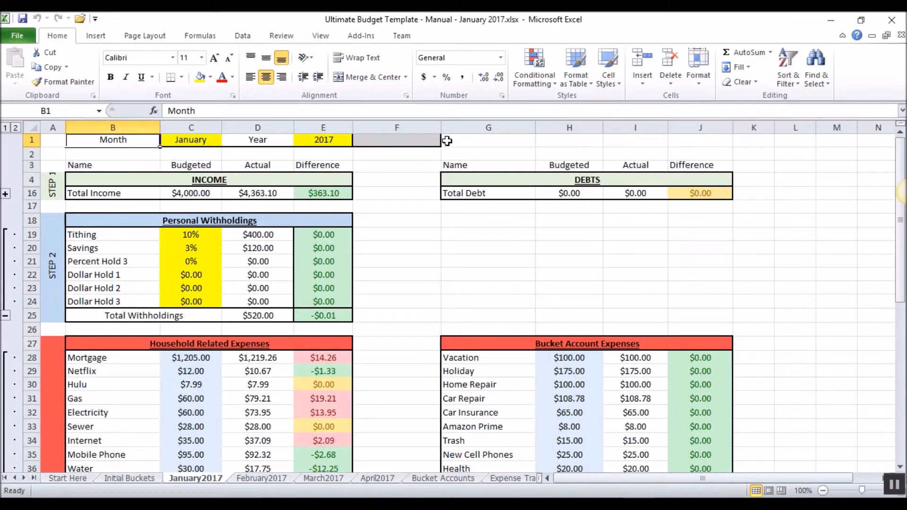
{"action": "left_click", "coordinate": [404, 157]}
{"action": "left_click", "coordinate": [395, 182]}
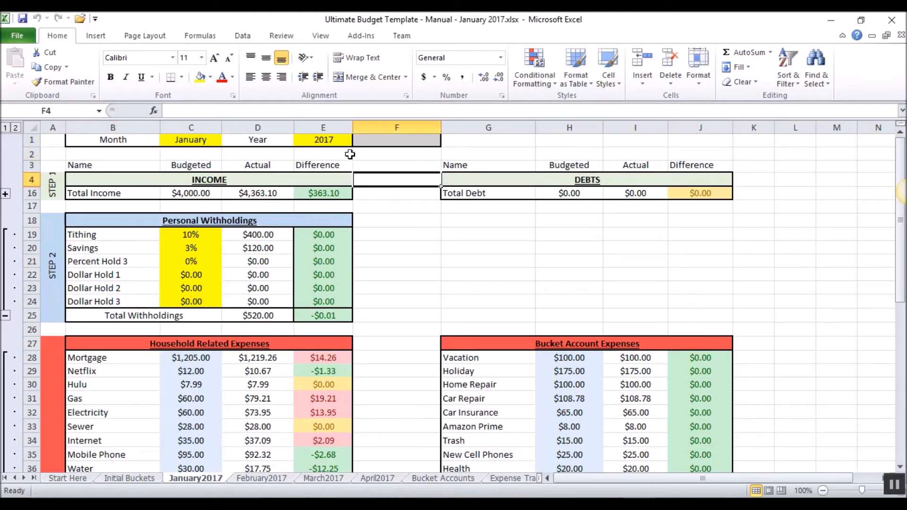
{"action": "left_click", "coordinate": [393, 141]}
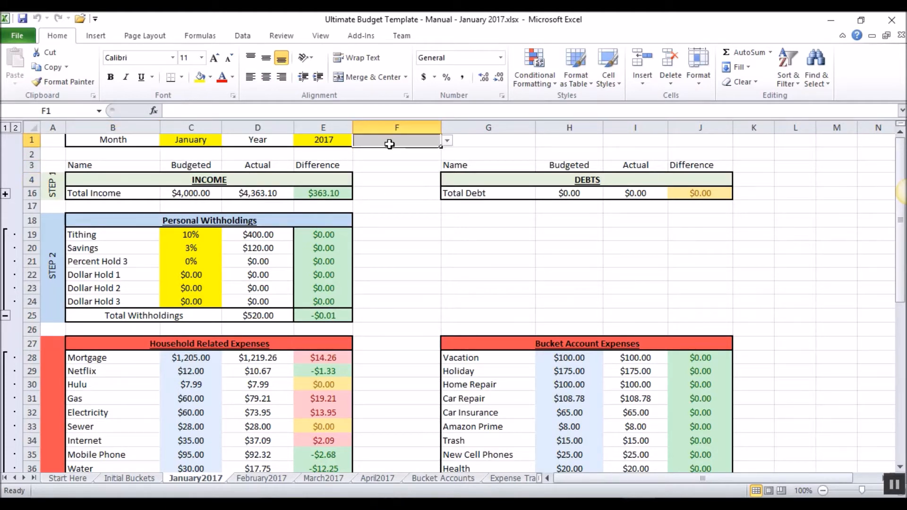
{"action": "left_click", "coordinate": [400, 167]}
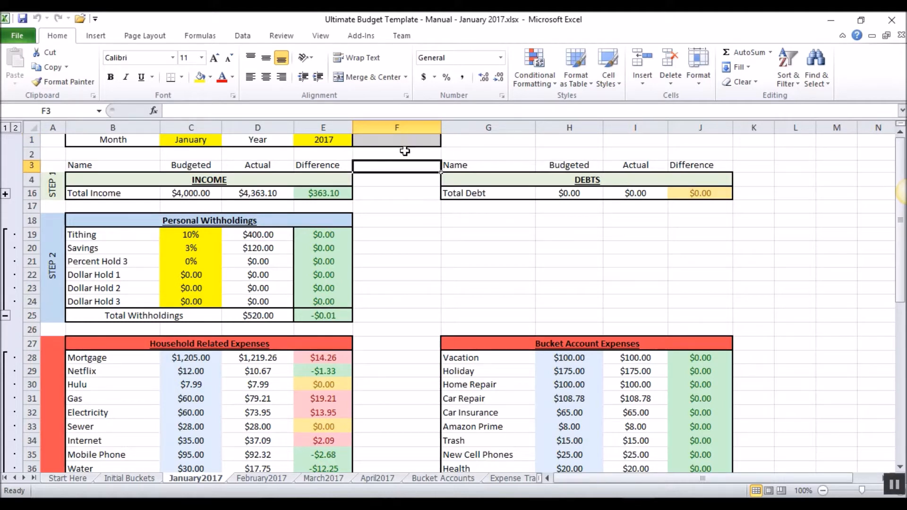
{"action": "left_click", "coordinate": [321, 140]}
{"action": "left_click", "coordinate": [192, 141]}
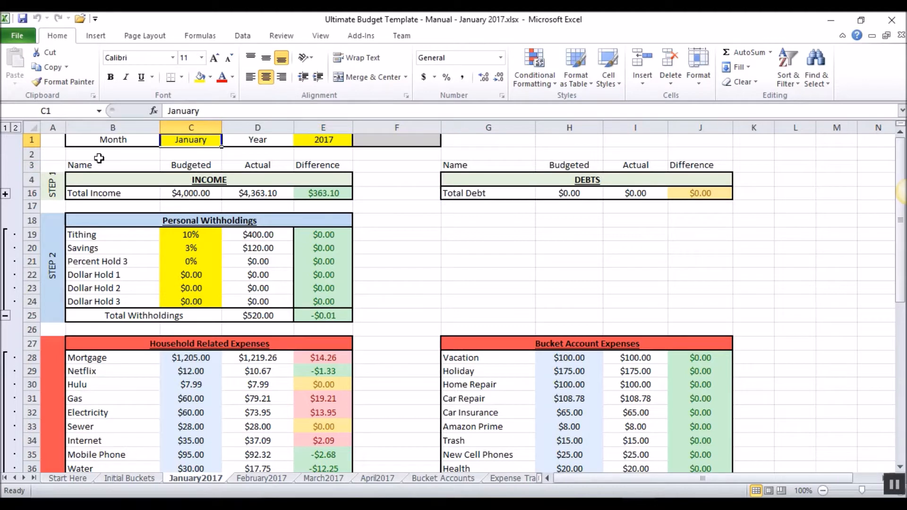
{"action": "left_click", "coordinate": [433, 495]}
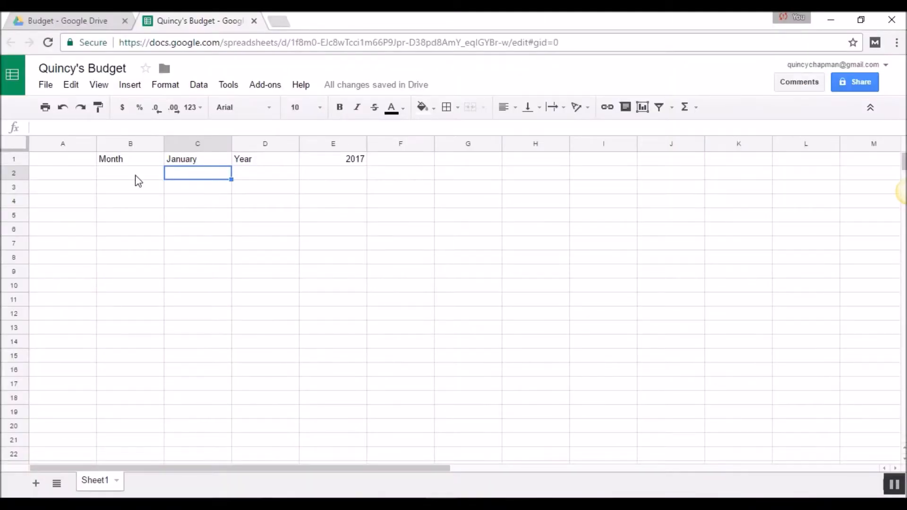
Step: Apply a thin black outer border around the header range B1:E1
{"action": "left_click", "coordinate": [127, 159]}
{"action": "left_click_drag", "start_coordinate": [151, 162], "coordinate": [346, 164]}
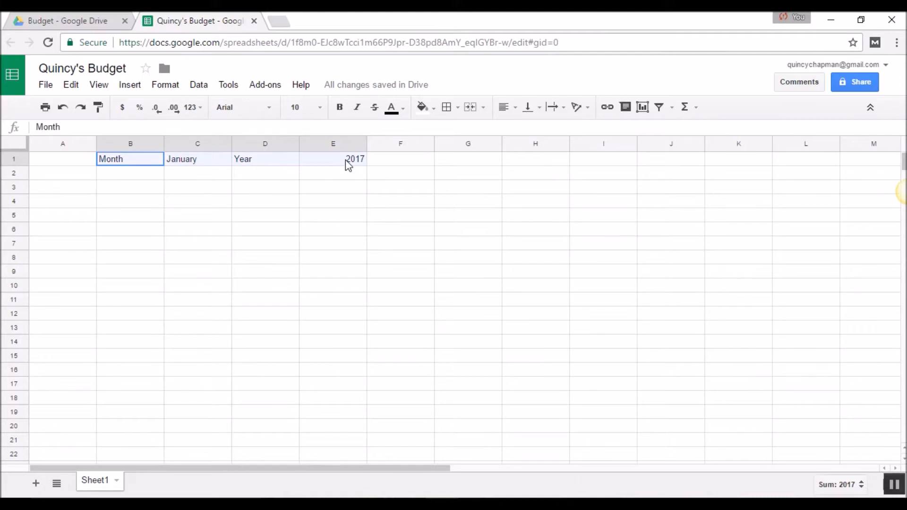
{"action": "left_click", "coordinate": [452, 106]}
{"action": "left_click", "coordinate": [539, 134]}
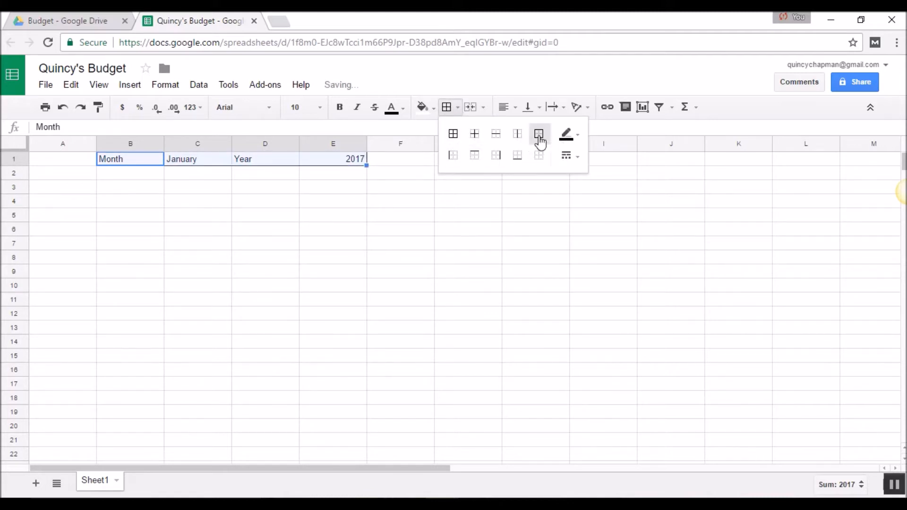
{"action": "left_click", "coordinate": [578, 137]}
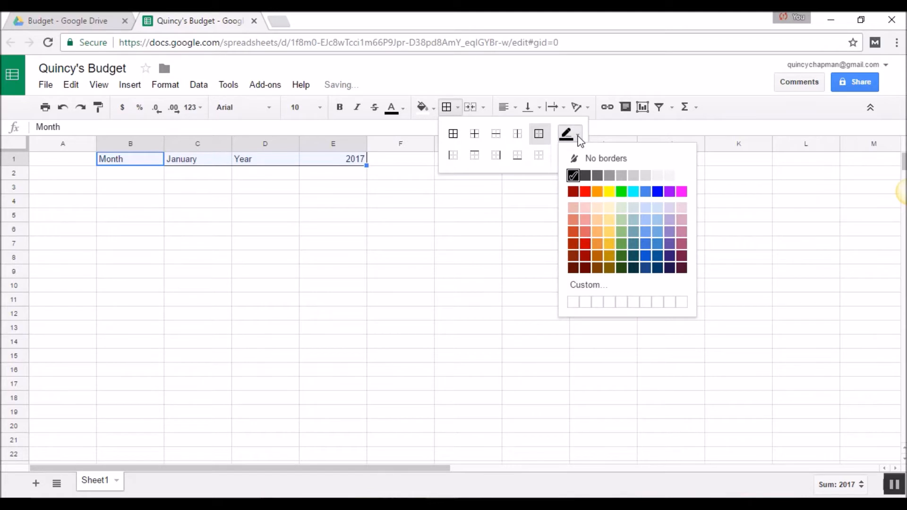
{"action": "left_click", "coordinate": [491, 257]}
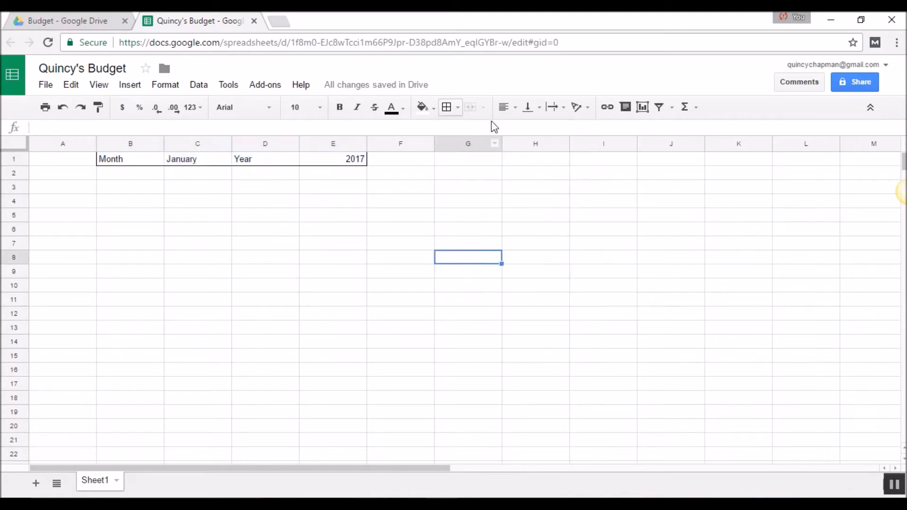
{"action": "left_click", "coordinate": [456, 111]}
{"action": "left_click", "coordinate": [570, 159]}
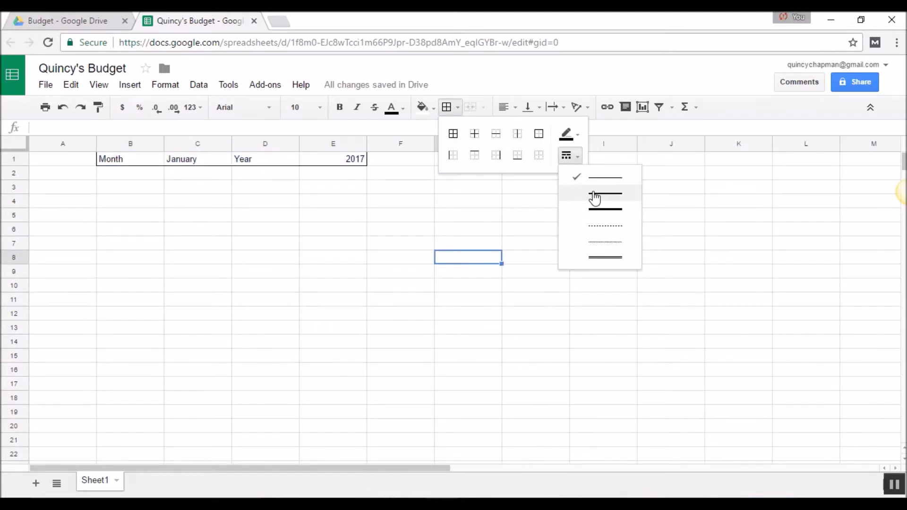
{"action": "left_click", "coordinate": [597, 208]}
{"action": "left_click_drag", "start_coordinate": [149, 161], "coordinate": [328, 160]}
{"action": "left_click", "coordinate": [450, 110]}
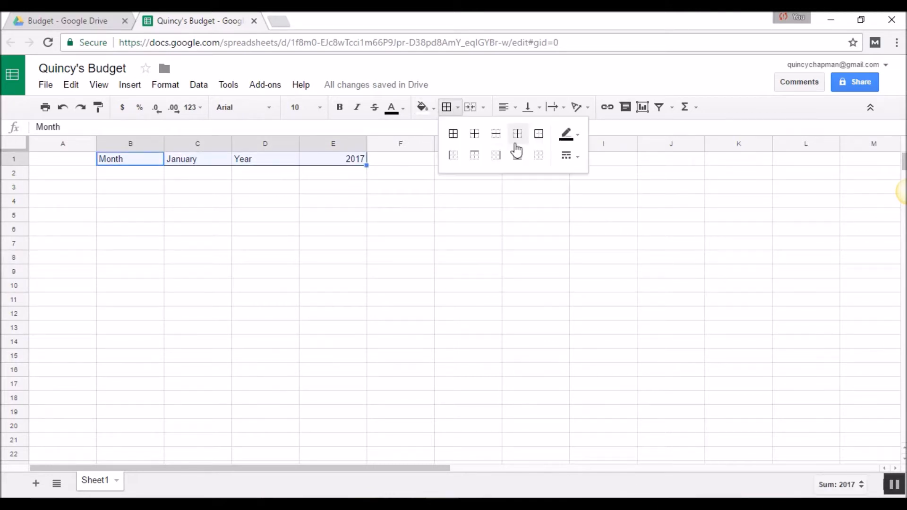
{"action": "left_click", "coordinate": [566, 134]}
{"action": "left_click", "coordinate": [585, 259]}
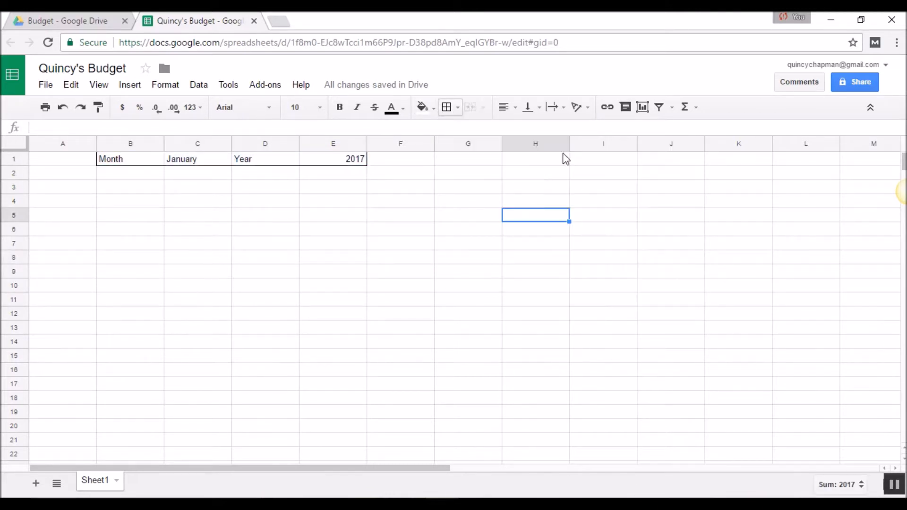
Step: Apply a thick solid outer border around the header range B1:E1
{"action": "left_click_drag", "start_coordinate": [137, 168], "coordinate": [332, 162]}
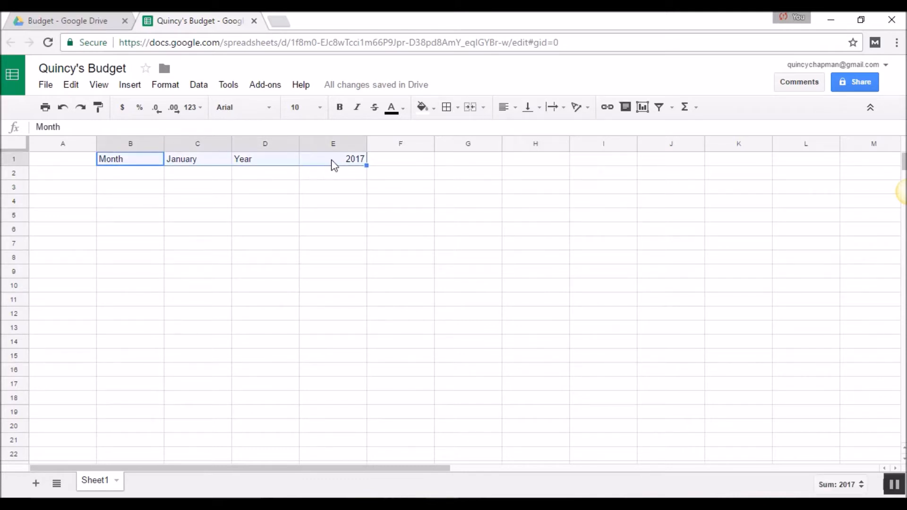
{"action": "left_click", "coordinate": [455, 110]}
{"action": "left_click", "coordinate": [568, 156]}
{"action": "left_click", "coordinate": [592, 209]}
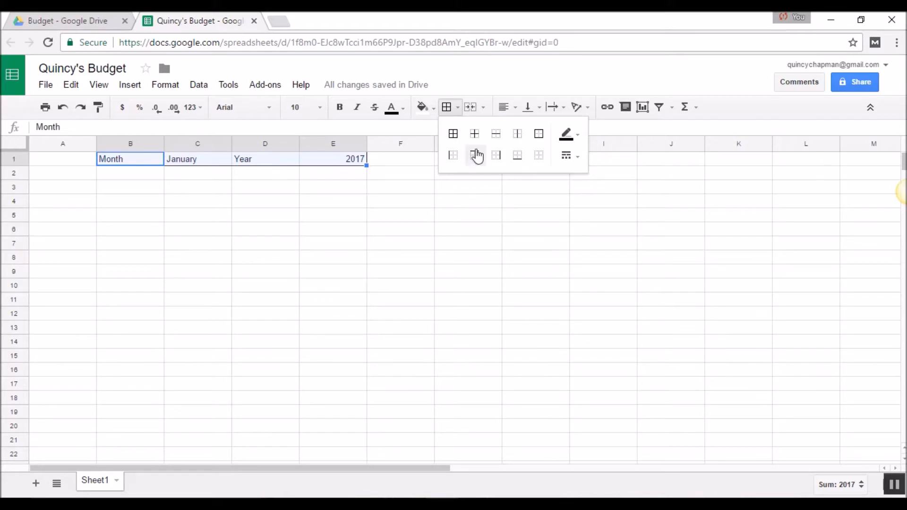
{"action": "left_click", "coordinate": [538, 137]}
{"action": "left_click", "coordinate": [346, 242]}
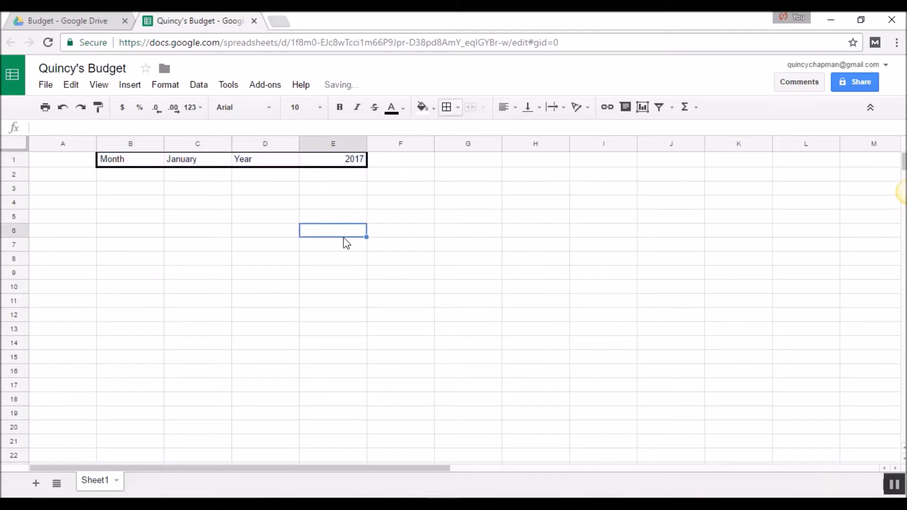
{"action": "left_click_drag", "start_coordinate": [114, 160], "coordinate": [350, 163]}
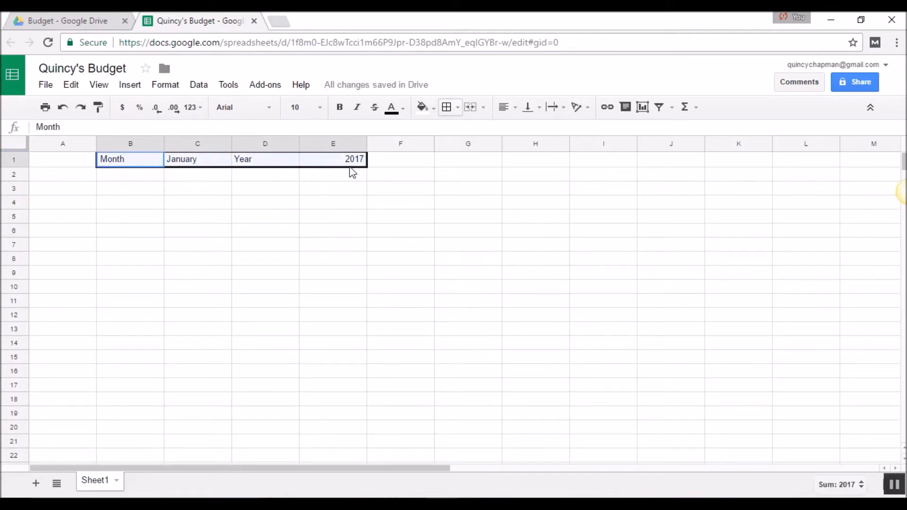
{"action": "left_click", "coordinate": [341, 208]}
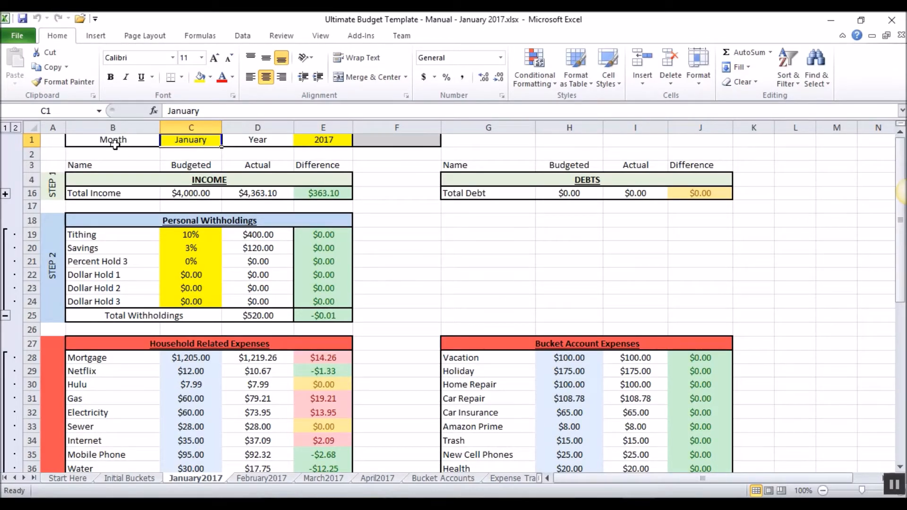
Step: Check the header alignment in the Excel template, return to Google Sheets and center B1:E1 horizontally
{"action": "left_click", "coordinate": [114, 143]}
{"action": "left_click", "coordinate": [205, 139]}
{"action": "left_click", "coordinate": [269, 141]}
{"action": "left_click", "coordinate": [340, 142]}
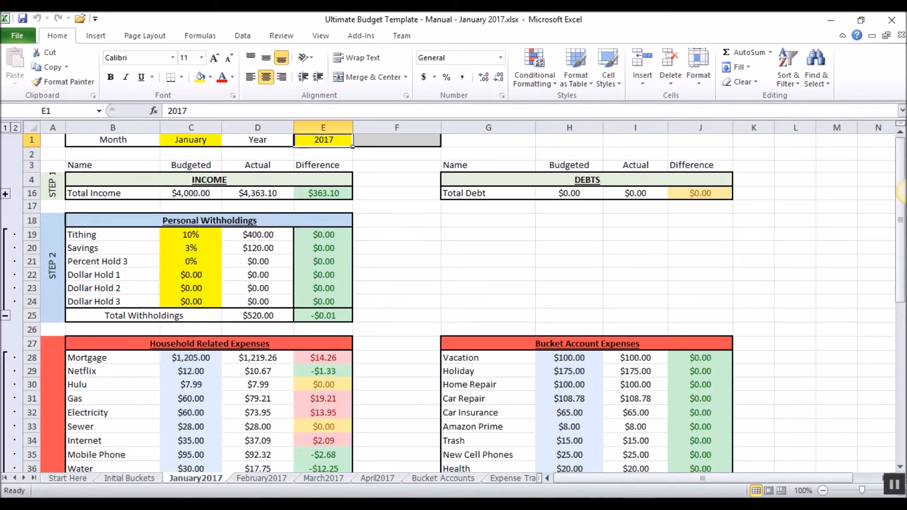
{"action": "left_click", "coordinate": [430, 472]}
{"action": "left_click_drag", "start_coordinate": [120, 159], "coordinate": [336, 166]}
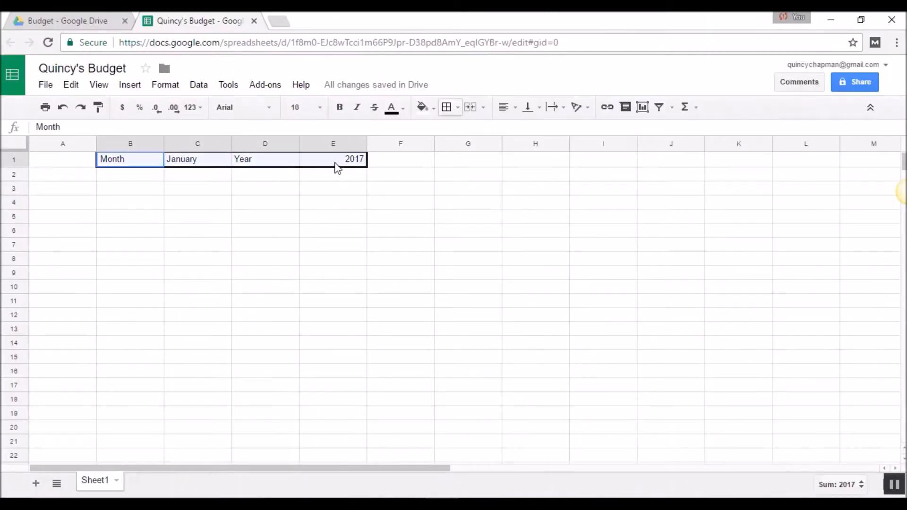
{"action": "left_click", "coordinate": [506, 107]}
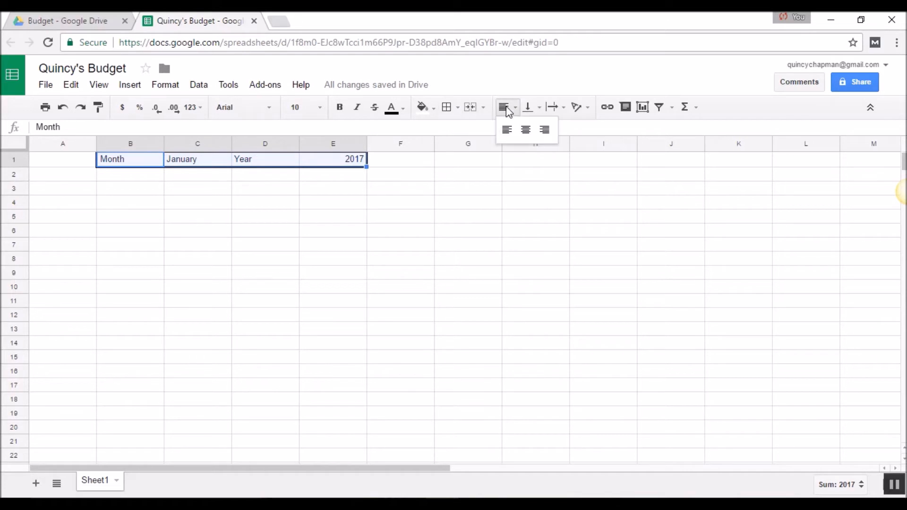
{"action": "left_click", "coordinate": [527, 135]}
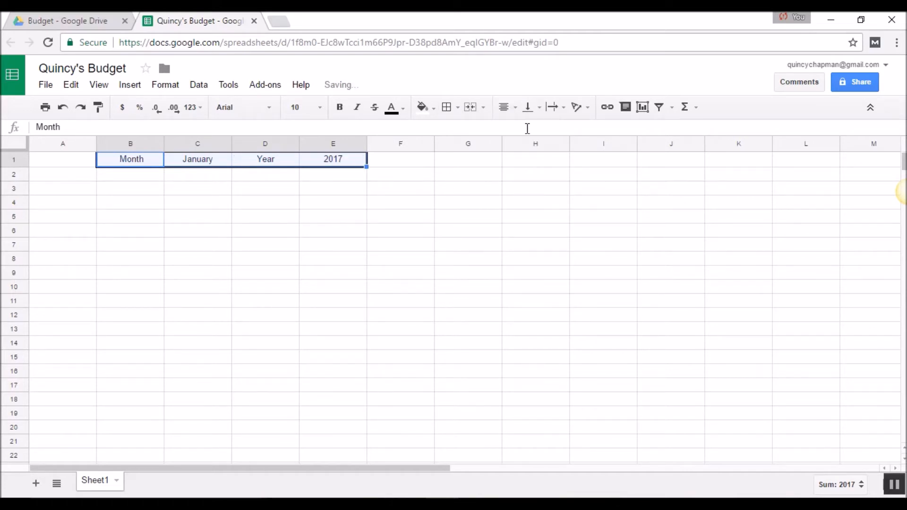
Step: Fill the January cell C1 and the 2017 cell E1 with yellow
{"action": "left_click", "coordinate": [217, 160]}
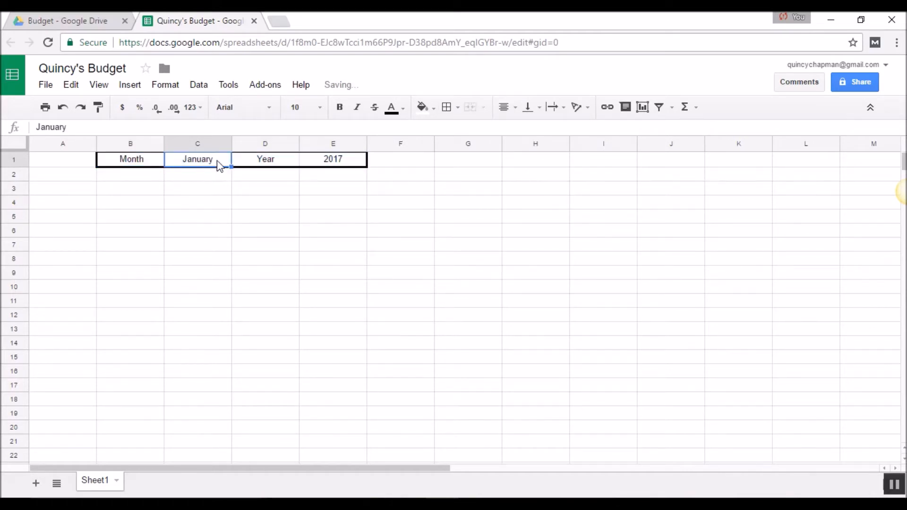
{"action": "left_click", "coordinate": [422, 108]}
{"action": "left_click", "coordinate": [464, 167]}
{"action": "left_click", "coordinate": [327, 163]}
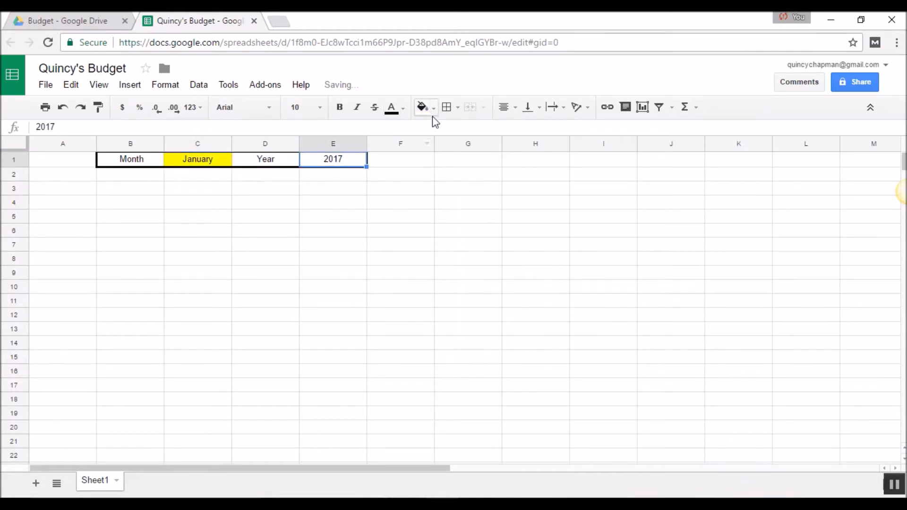
{"action": "left_click", "coordinate": [421, 107]}
{"action": "left_click", "coordinate": [464, 169]}
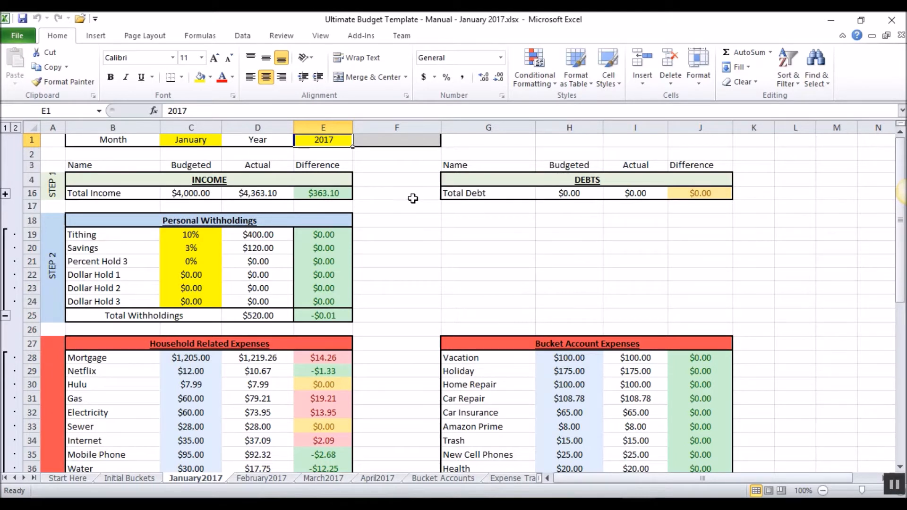
Step: In the Excel template, expand the income rows and examine how cell B5 takes its name from the Start Here sheet
{"action": "left_click", "coordinate": [5, 194]}
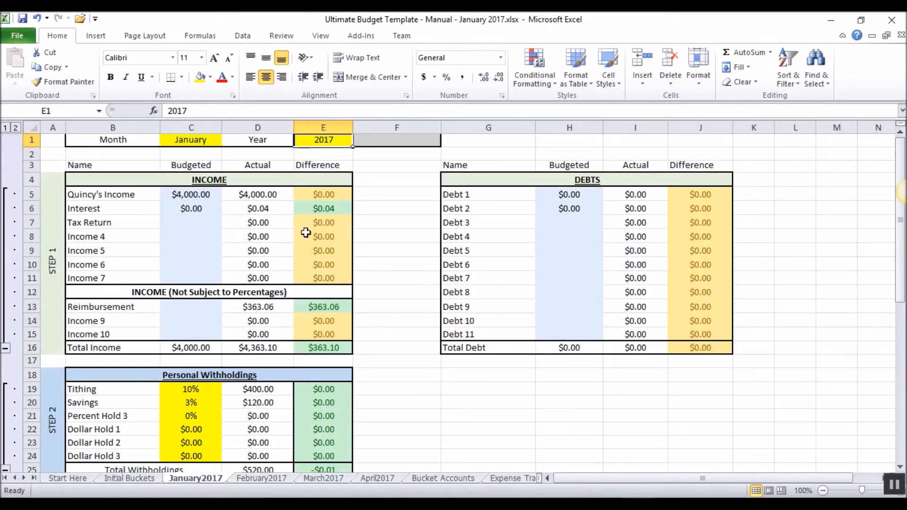
{"action": "left_click", "coordinate": [94, 197]}
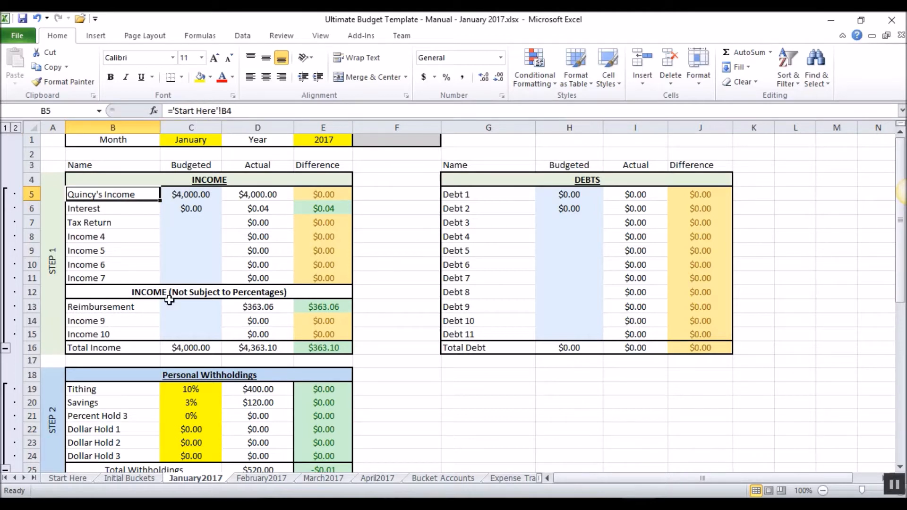
{"action": "left_click", "coordinate": [62, 479]}
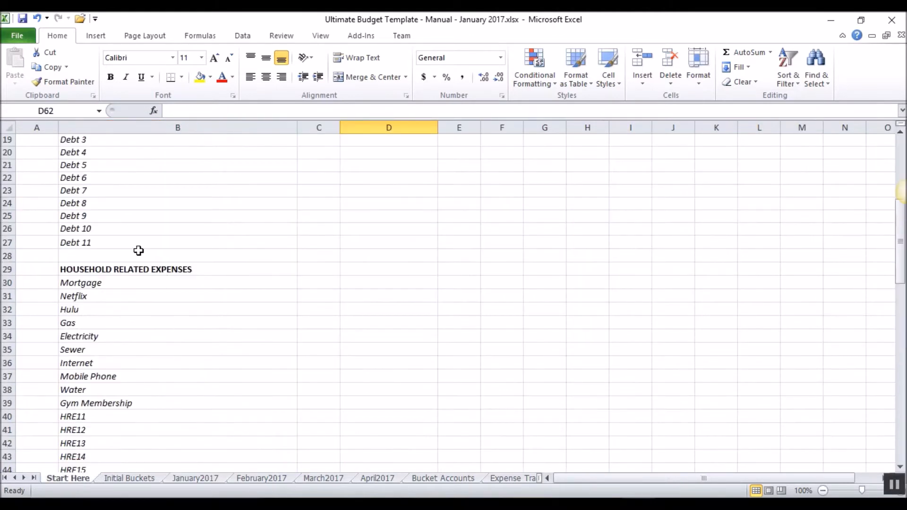
{"action": "scroll", "coordinate": [138, 250], "scroll_direction": "up", "scroll_amount": 6}
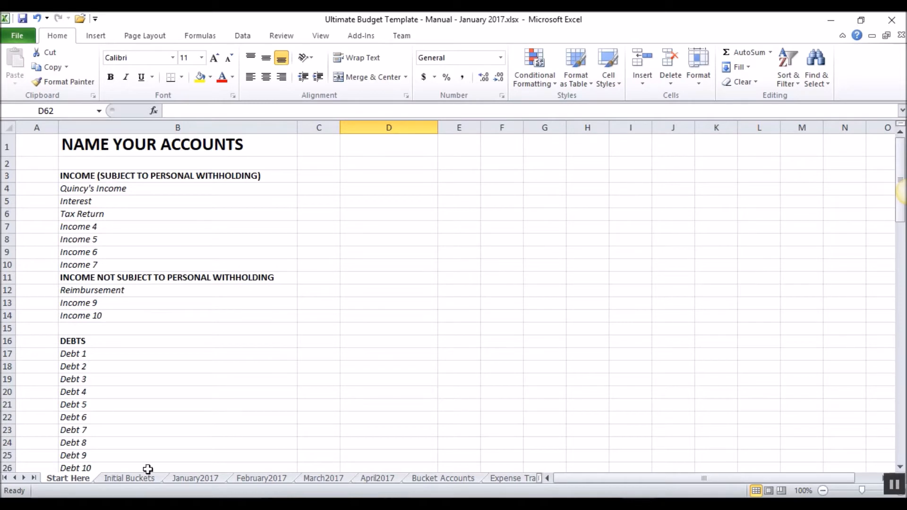
{"action": "left_click", "coordinate": [171, 479]}
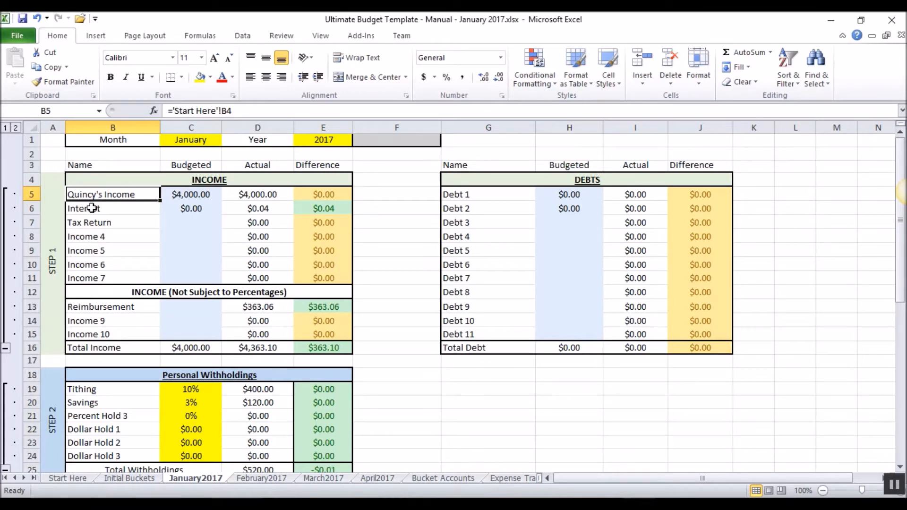
Step: Examine the INCOME title and the row 3 column headings on the January2017 sheet, and return to Google Sheets
{"action": "left_click", "coordinate": [126, 177]}
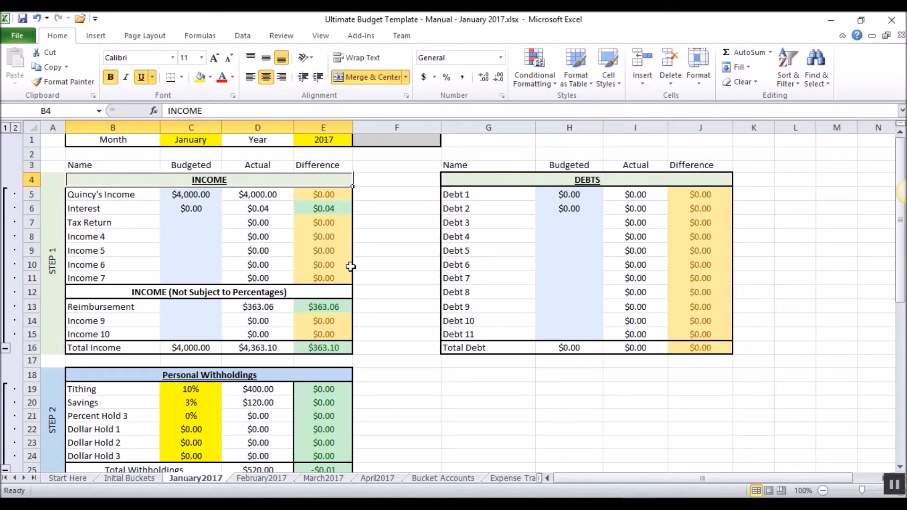
{"action": "left_click_drag", "start_coordinate": [117, 166], "coordinate": [303, 165]}
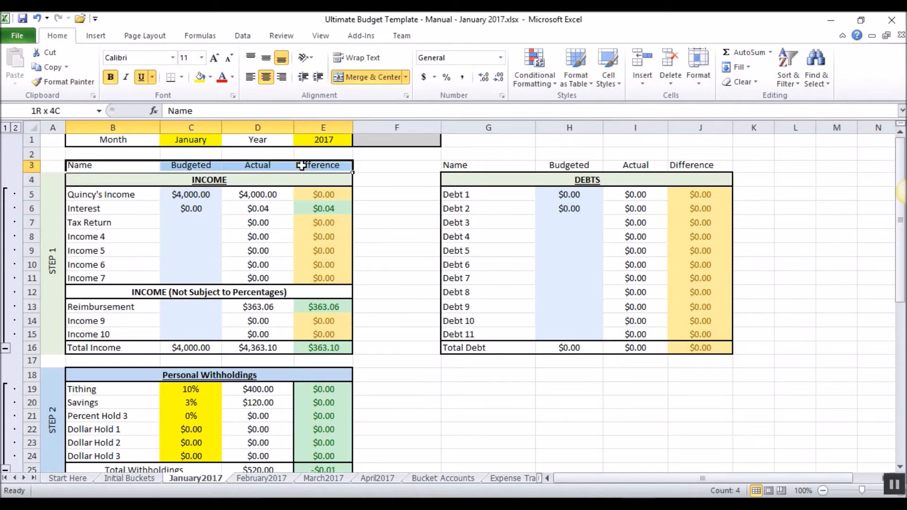
{"action": "left_click", "coordinate": [139, 166]}
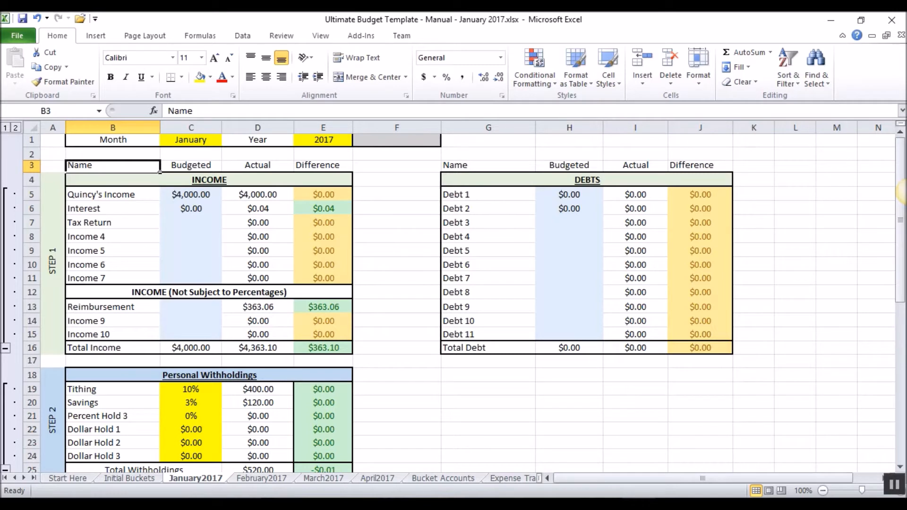
{"action": "left_click", "coordinate": [442, 505]}
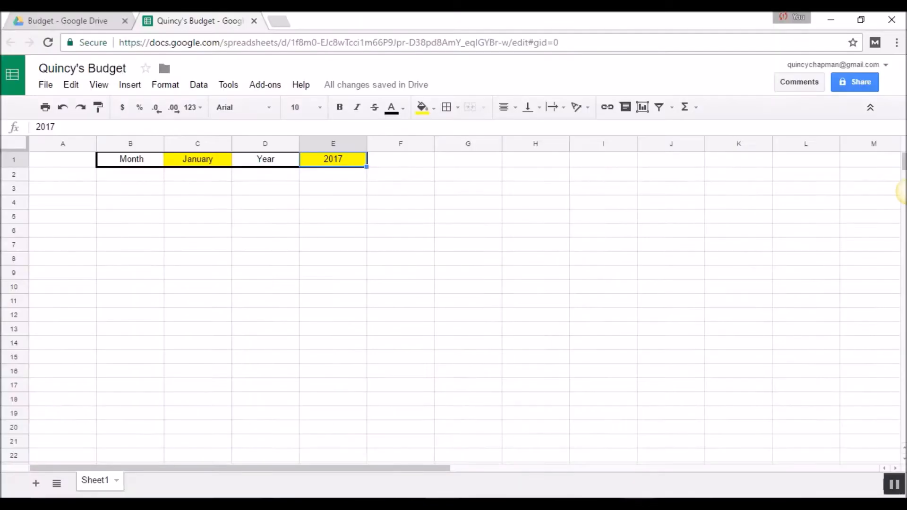
Step: Enter the column headings Name in B3 and Budgeted in C3
{"action": "left_click", "coordinate": [132, 189]}
{"action": "type", "text": "Name"}
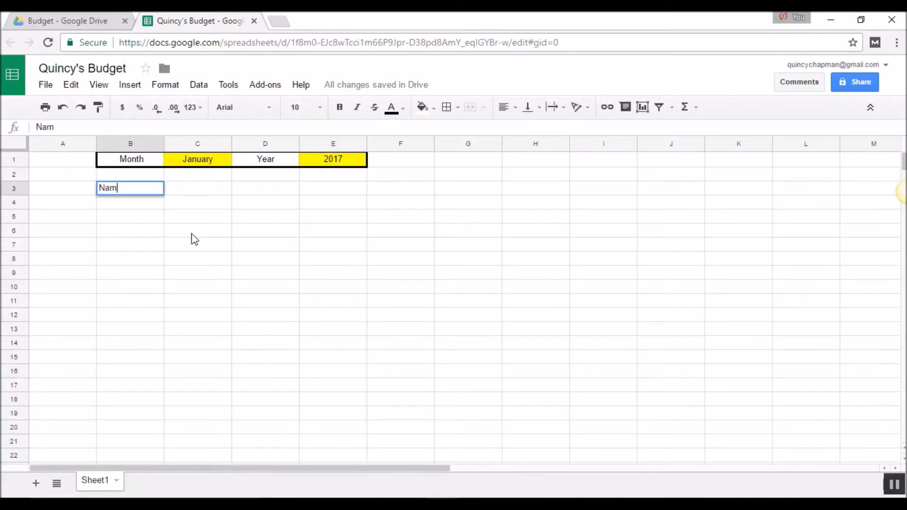
{"action": "key", "text": "Tab"}
{"action": "type", "text": "Budget"}
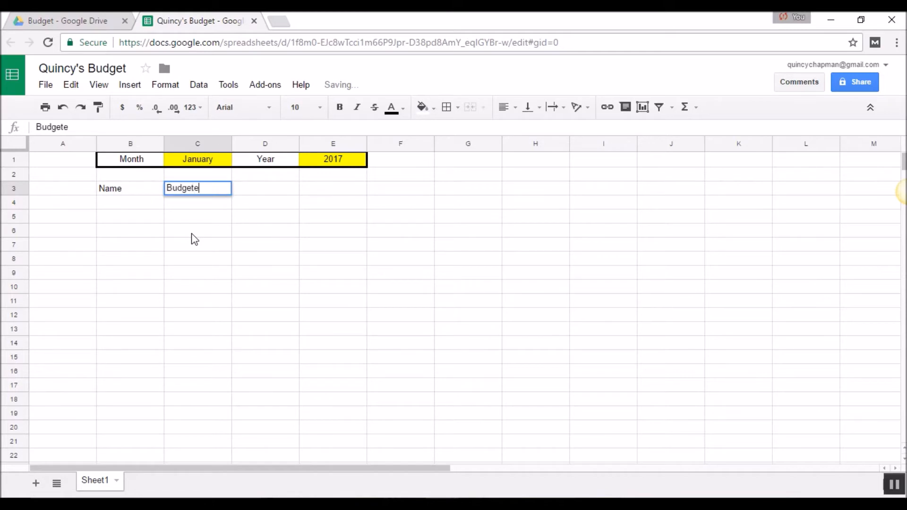
{"action": "key", "text": "Tab"}
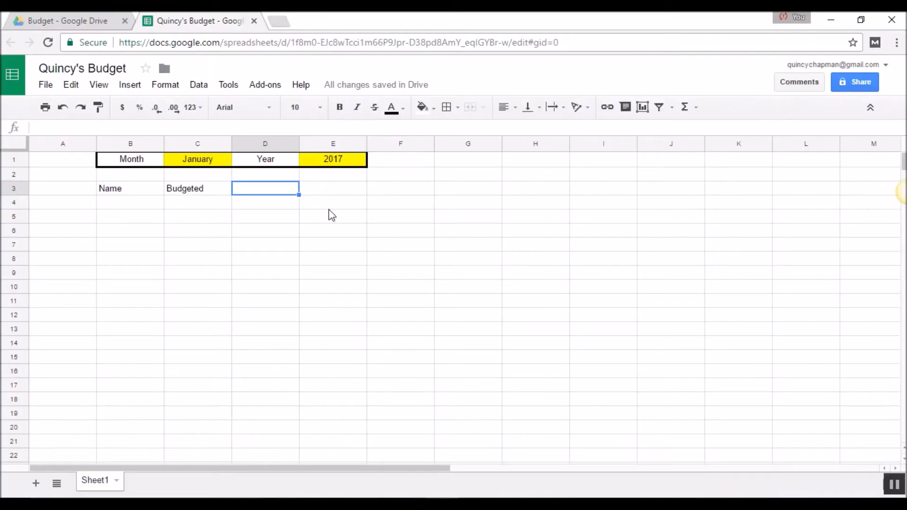
Step: Enter the column headings Actual in D3 and Difference in E3
{"action": "type", "text": "ACtua"}
{"action": "key", "text": "BackSpace"}
{"action": "key", "text": "BackSpace"}
{"action": "key", "text": "BackSpace"}
{"action": "key", "text": "BackSpace"}
{"action": "type", "text": "cu"}
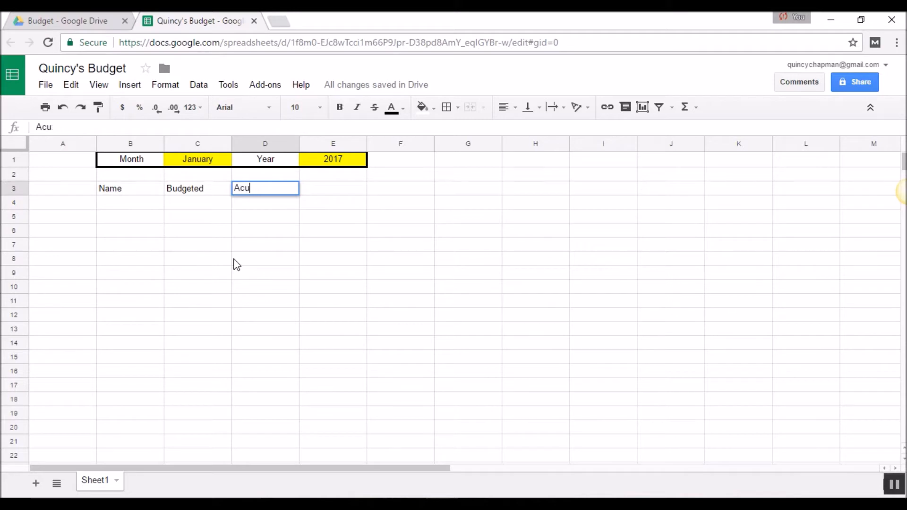
{"action": "type", "text": "tal"}
{"action": "key", "text": "Tab"}
{"action": "type", "text": "Dio"}
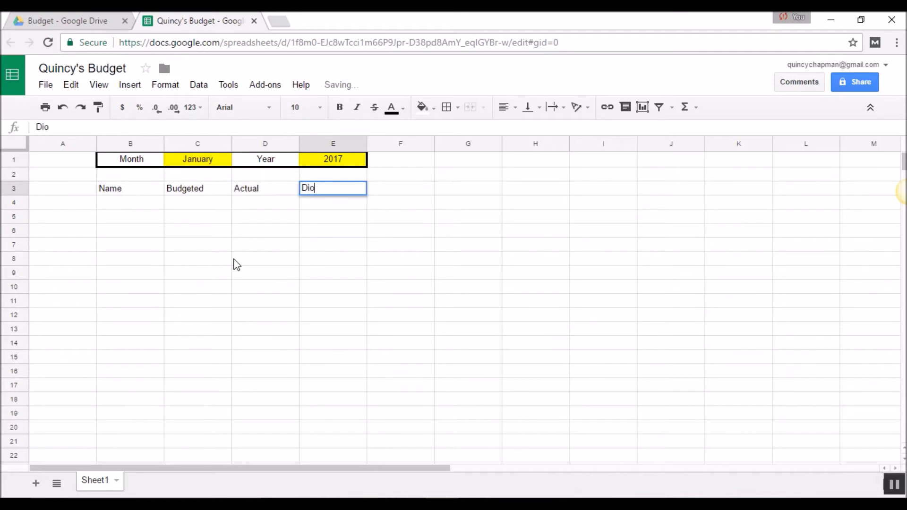
{"action": "type", "text": "rence"}
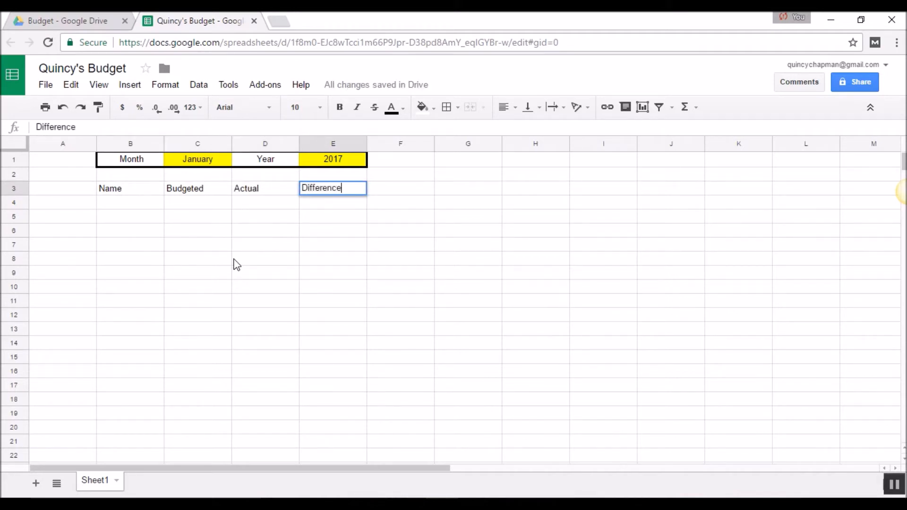
{"action": "key", "text": "Return"}
Step: Center the column headings in B3:E3 horizontally
{"action": "left_click_drag", "start_coordinate": [127, 188], "coordinate": [310, 189]}
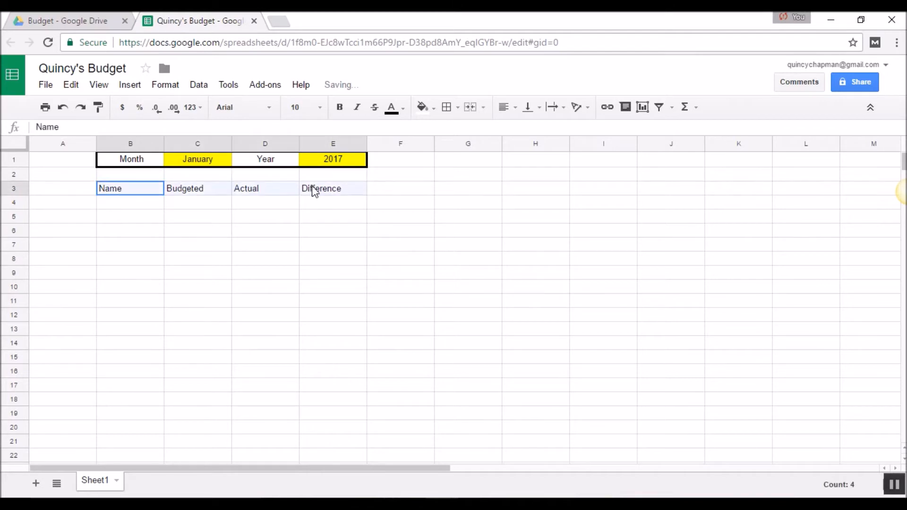
{"action": "left_click", "coordinate": [507, 107]}
{"action": "left_click", "coordinate": [527, 131]}
{"action": "left_click", "coordinate": [467, 245]}
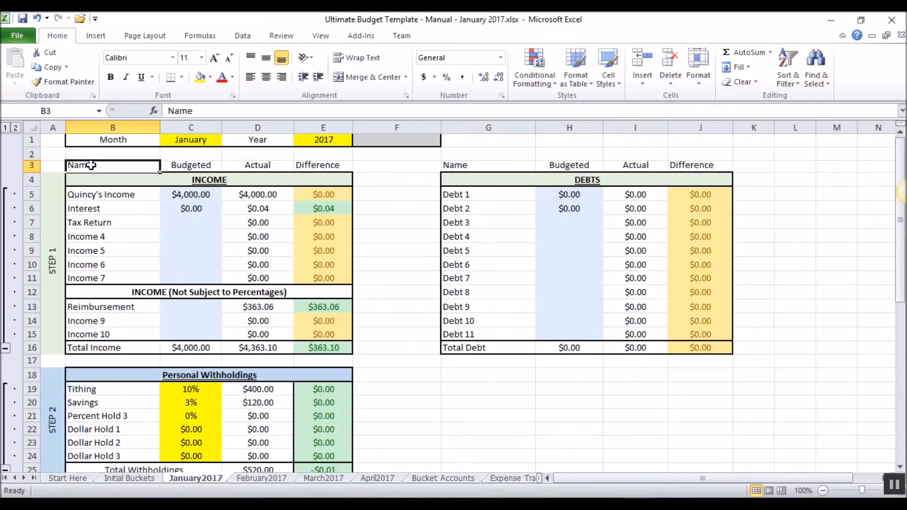
Step: Check the heading alignment and the merged INCOME title row in the Excel template, and return to Google Sheets
{"action": "left_click", "coordinate": [199, 164]}
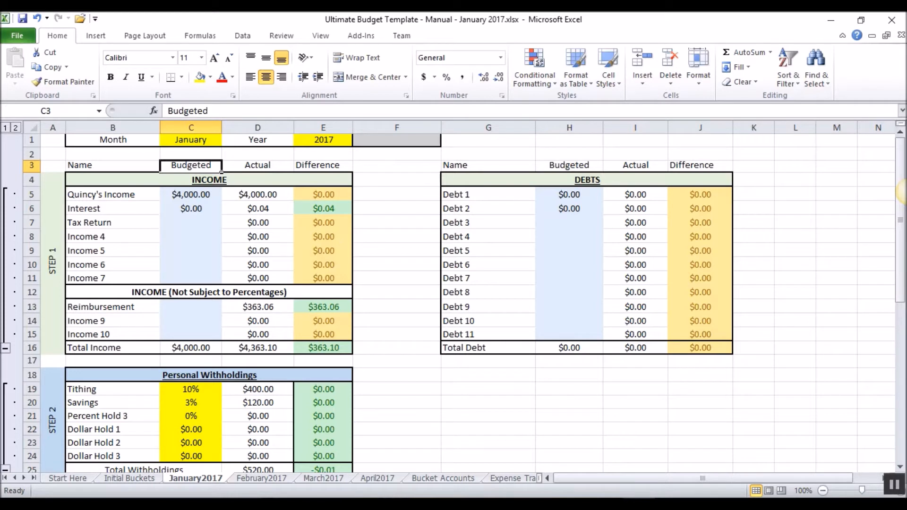
{"action": "left_click", "coordinate": [171, 180]}
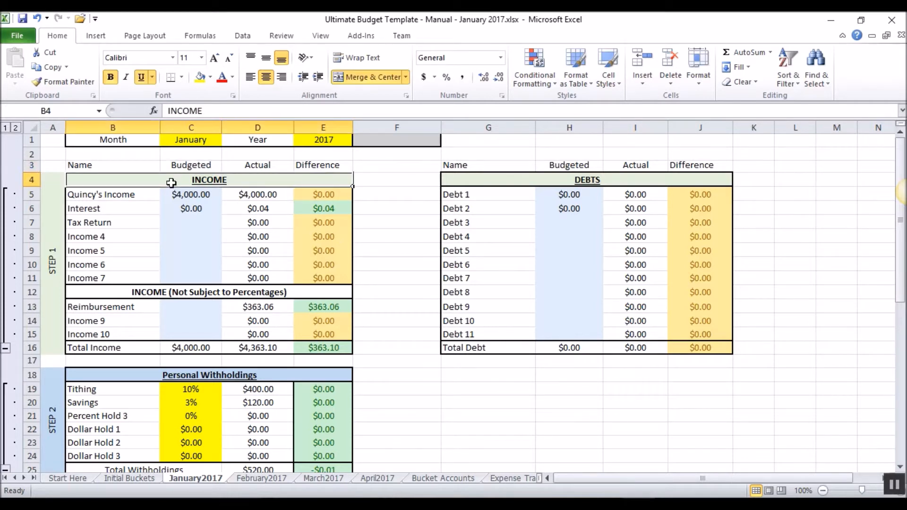
{"action": "left_click", "coordinate": [130, 213]}
{"action": "left_click", "coordinate": [320, 213]}
{"action": "left_click", "coordinate": [259, 193]}
{"action": "left_click", "coordinate": [255, 176]}
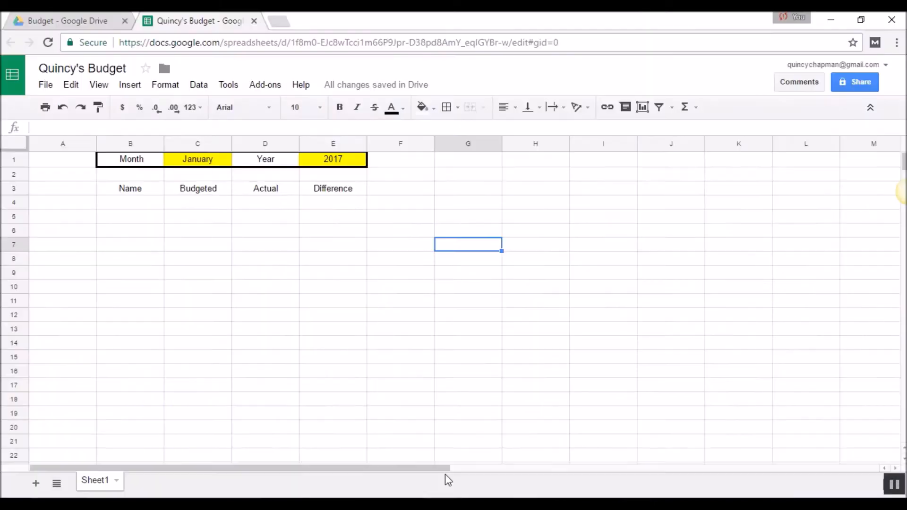
Step: Merge cells B4:E4 and enter Income as the section title
{"action": "left_click_drag", "start_coordinate": [132, 205], "coordinate": [325, 204]}
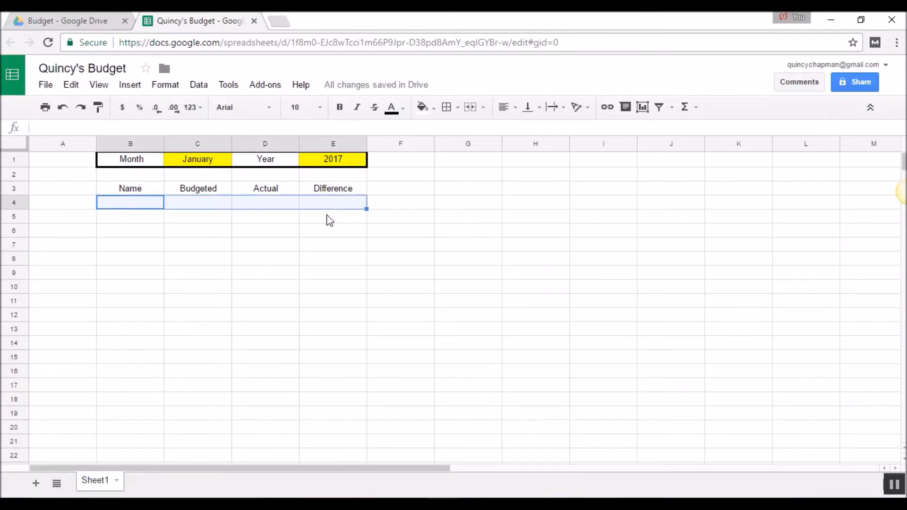
{"action": "left_click", "coordinate": [469, 109]}
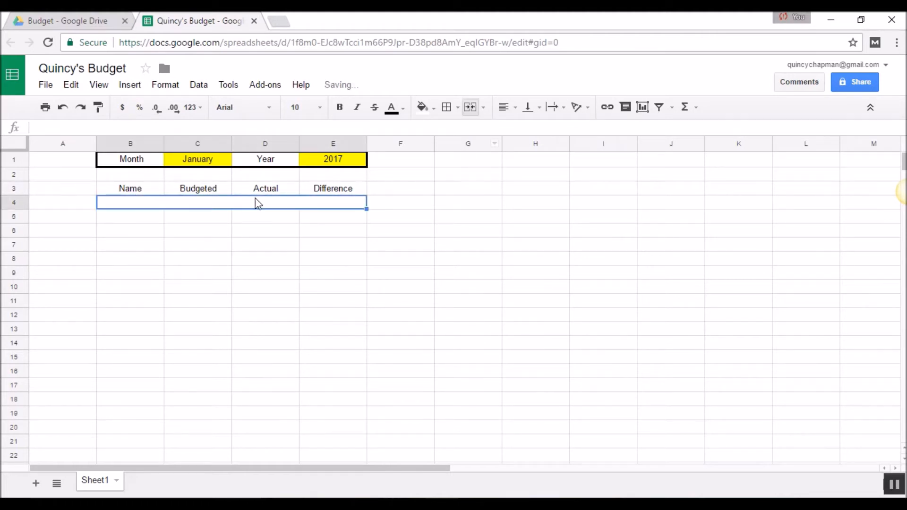
{"action": "double_click", "coordinate": [244, 205]}
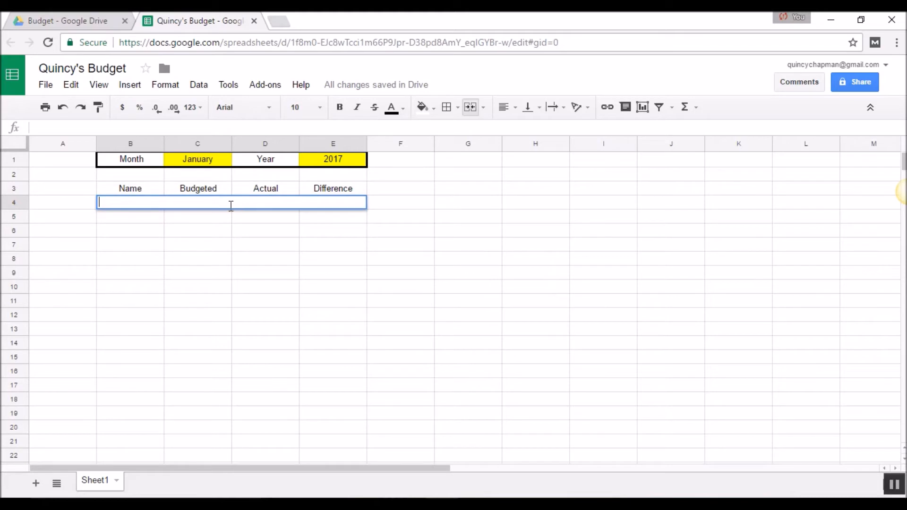
{"action": "left_click", "coordinate": [297, 234]}
{"action": "left_click", "coordinate": [211, 207]}
{"action": "type", "text": "Income"}
{"action": "left_click", "coordinate": [243, 264]}
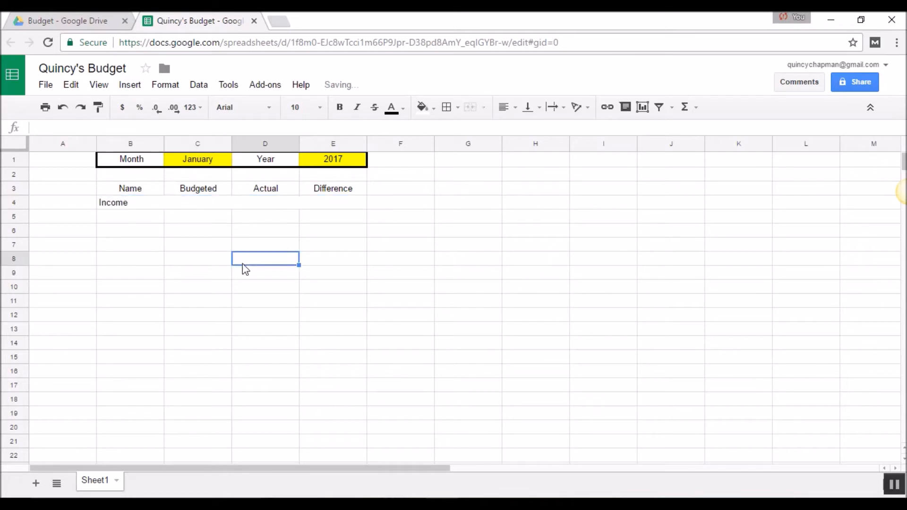
Step: Check the formatting of the INCOME section title in the Excel template, and return to Google Sheets
{"action": "left_click", "coordinate": [223, 208]}
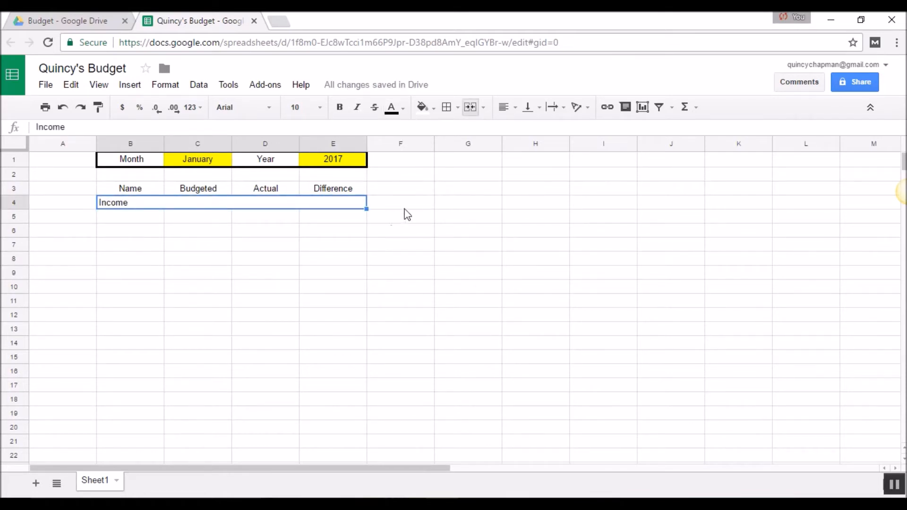
{"action": "left_click", "coordinate": [586, 496]}
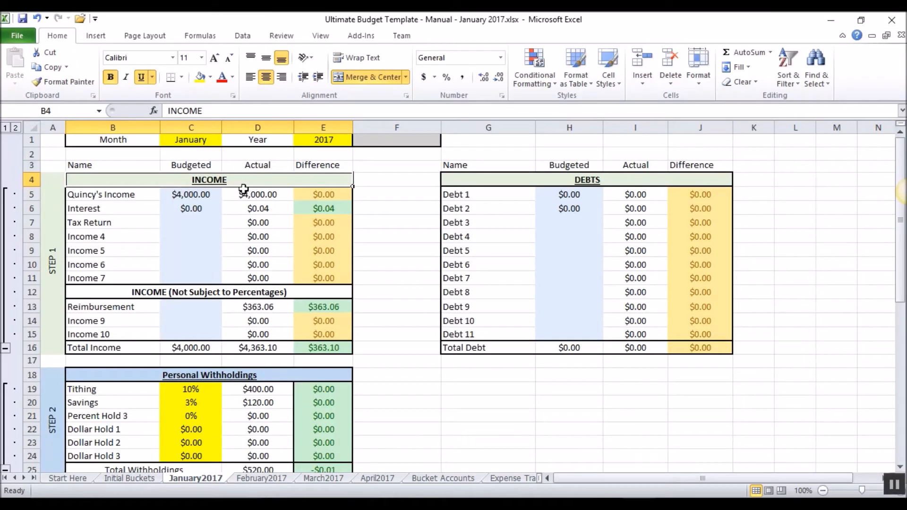
{"action": "left_click", "coordinate": [343, 239]}
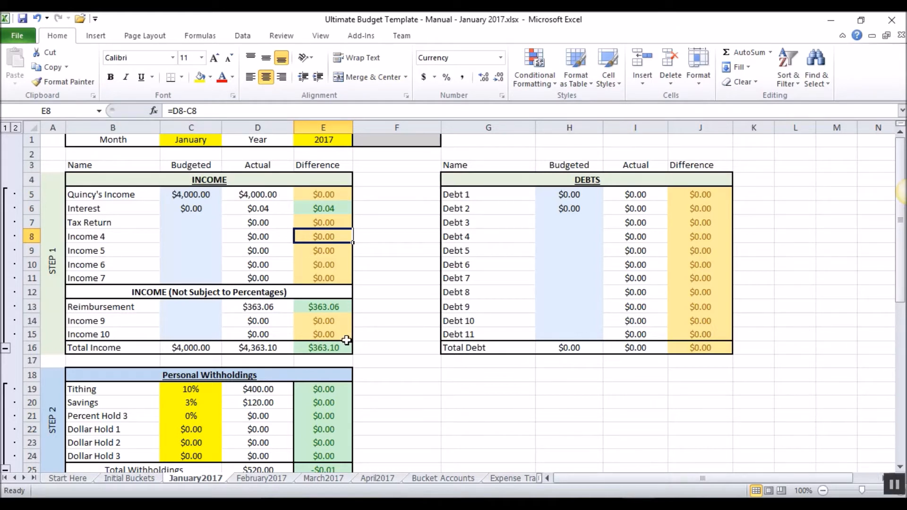
{"action": "left_click", "coordinate": [444, 439]}
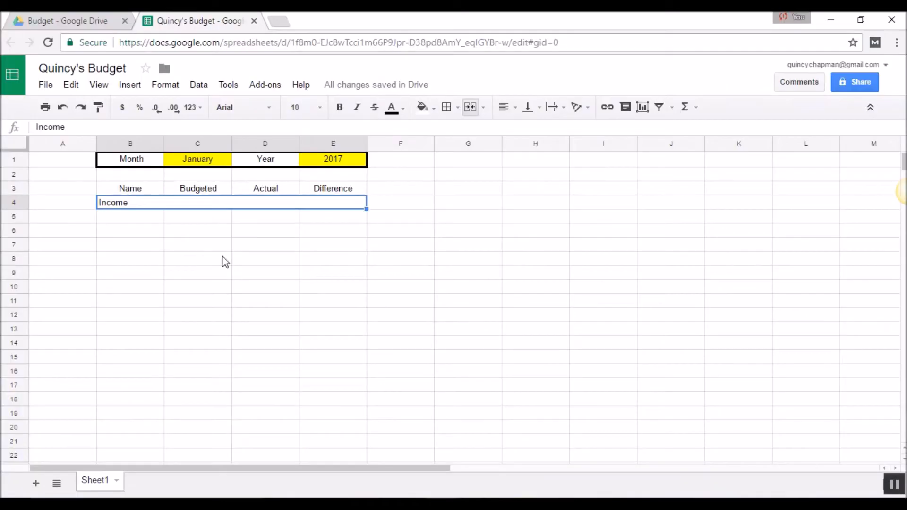
Step: Replace the section title in merged cell B4:E4 with INCOME in capitals
{"action": "double_click", "coordinate": [135, 203]}
{"action": "left_click_drag", "start_coordinate": [136, 204], "coordinate": [61, 204]}
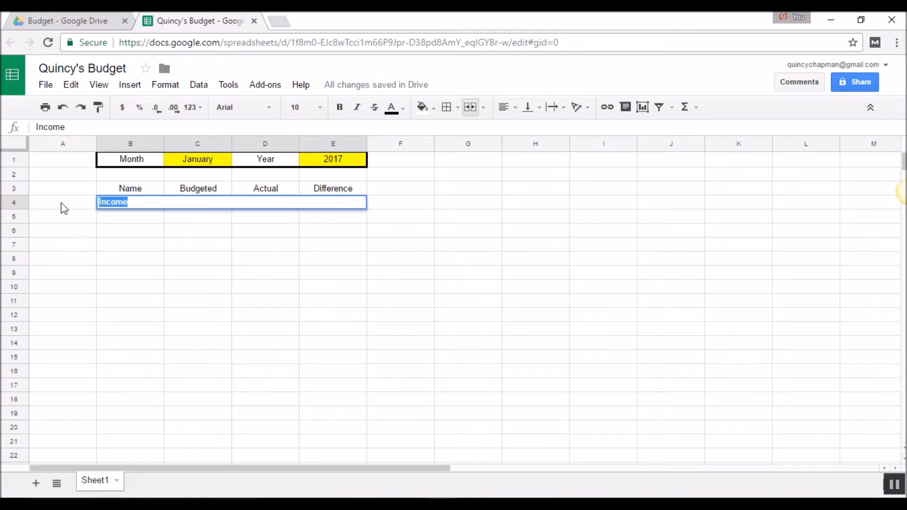
{"action": "type", "text": "INMC"}
{"action": "key", "text": "BackSpace"}
{"action": "key", "text": "BackSpace"}
{"action": "type", "text": "COME"}
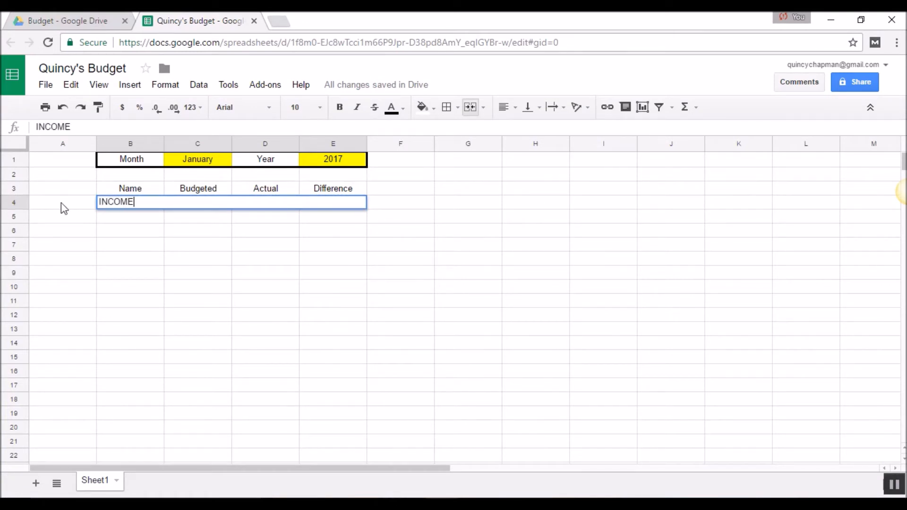
{"action": "key", "text": "Return"}
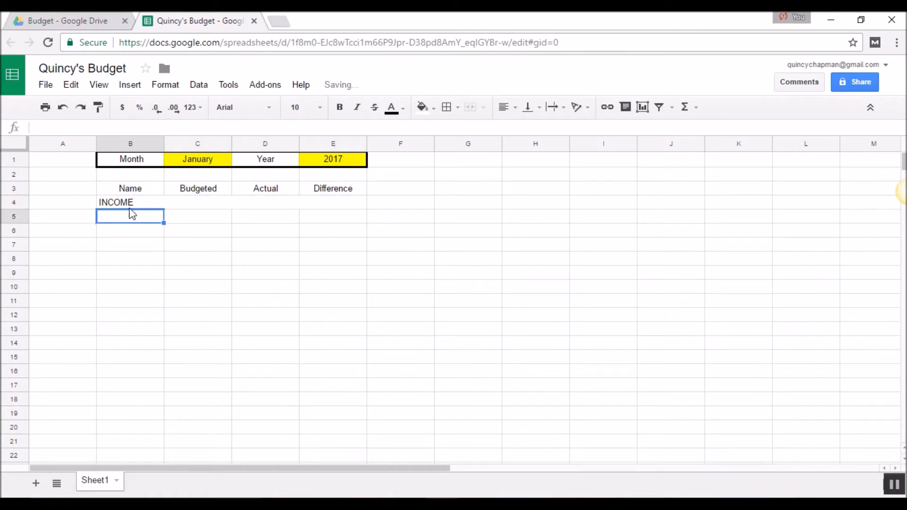
Step: Center the INCOME title horizontally across the merged cell B4:E4
{"action": "left_click_drag", "start_coordinate": [130, 204], "coordinate": [333, 203]}
{"action": "left_click", "coordinate": [503, 109]}
{"action": "left_click", "coordinate": [524, 129]}
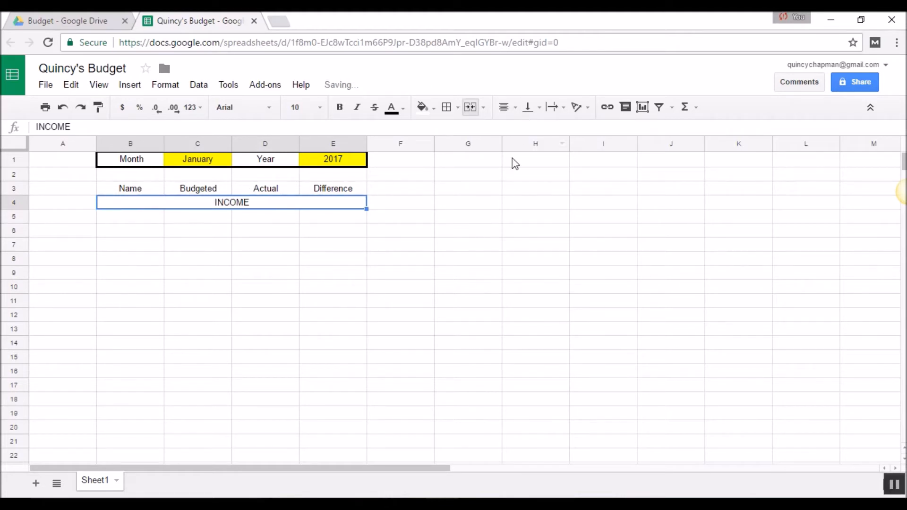
Step: Fill the merged INCOME title cell B4:E4 with a light green background color
{"action": "left_click", "coordinate": [421, 107]}
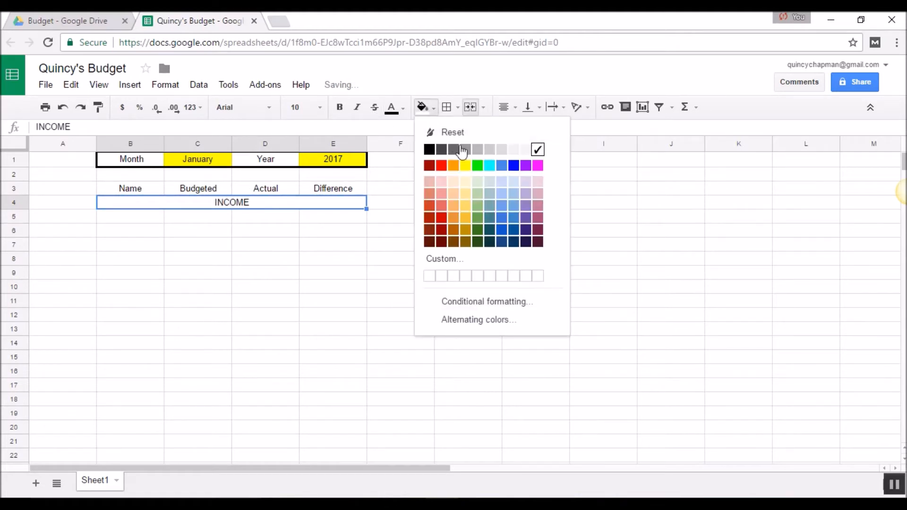
{"action": "left_click", "coordinate": [478, 194]}
{"action": "left_click", "coordinate": [432, 109]}
{"action": "left_click", "coordinate": [475, 183]}
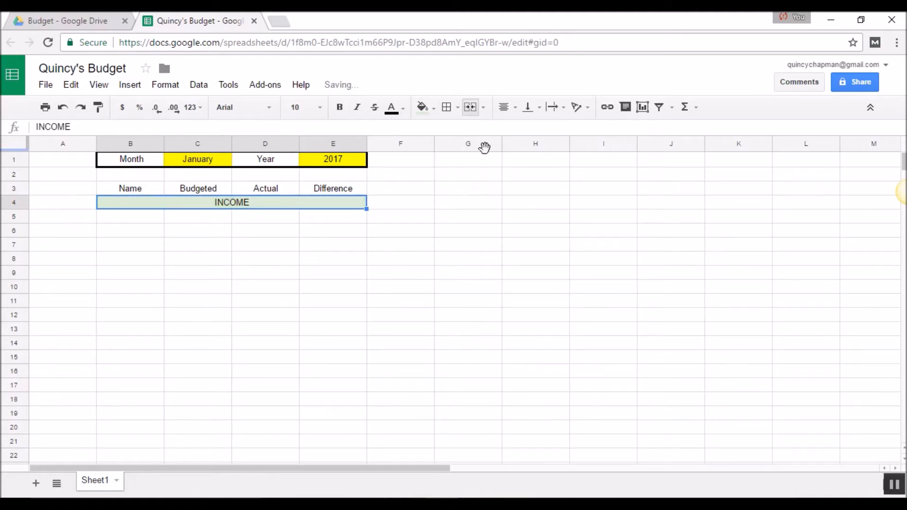
Step: Check the border around the INCOME title in the Excel template, and return to Google Sheets
{"action": "left_click", "coordinate": [446, 109]}
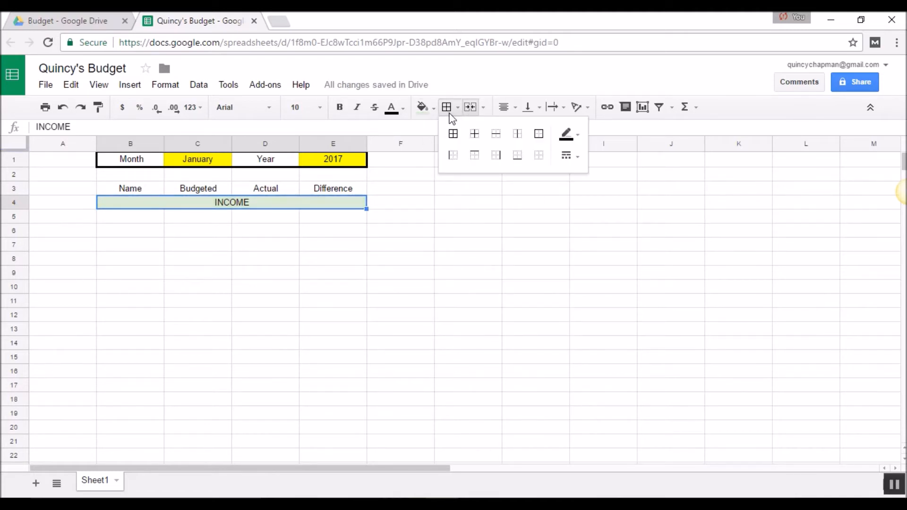
{"action": "left_click", "coordinate": [470, 216]}
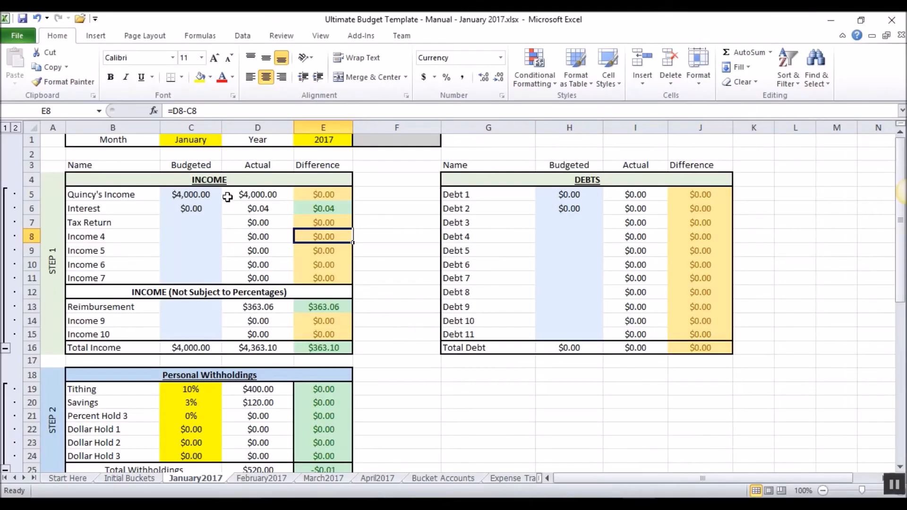
{"action": "left_click", "coordinate": [212, 208]}
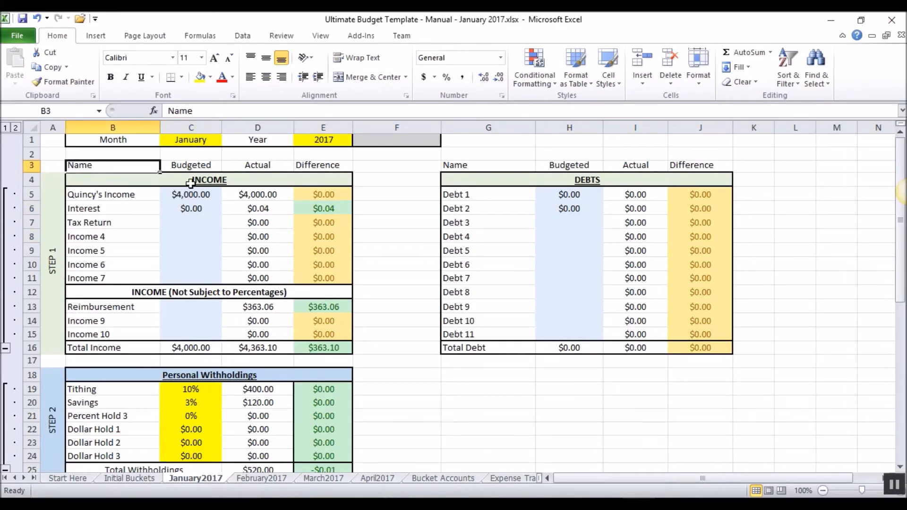
{"action": "left_click", "coordinate": [188, 179]}
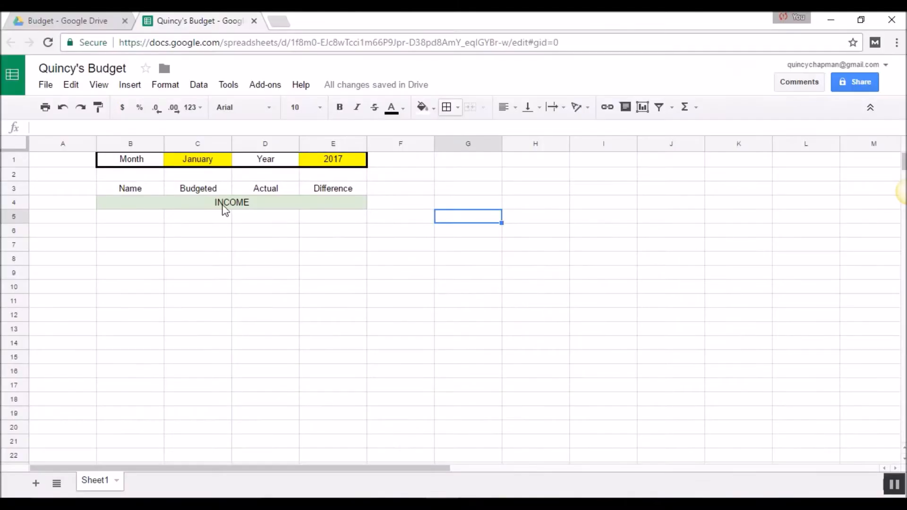
Step: Apply a thick outer border around the INCOME title cell B4:E4
{"action": "left_click", "coordinate": [222, 205]}
{"action": "left_click", "coordinate": [449, 109]}
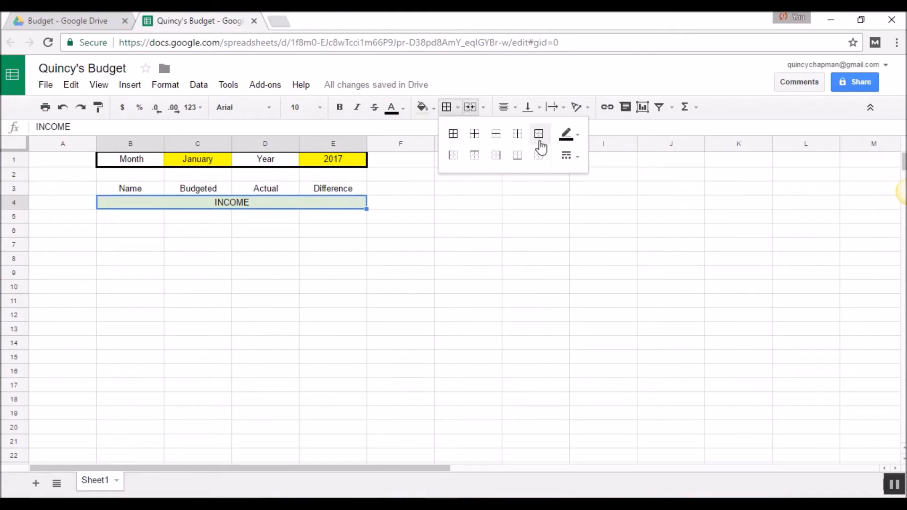
{"action": "left_click", "coordinate": [539, 135]}
{"action": "left_click", "coordinate": [421, 276]}
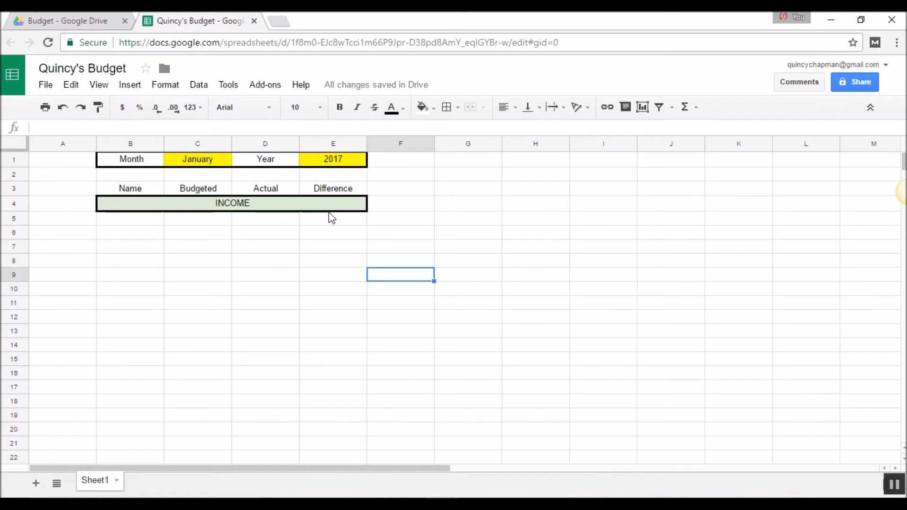
Step: Set a thinner solid border style and apply it as the outer border of the INCOME title cell
{"action": "left_click", "coordinate": [301, 210]}
{"action": "left_click", "coordinate": [456, 109]}
{"action": "left_click", "coordinate": [569, 157]}
{"action": "left_click", "coordinate": [602, 208]}
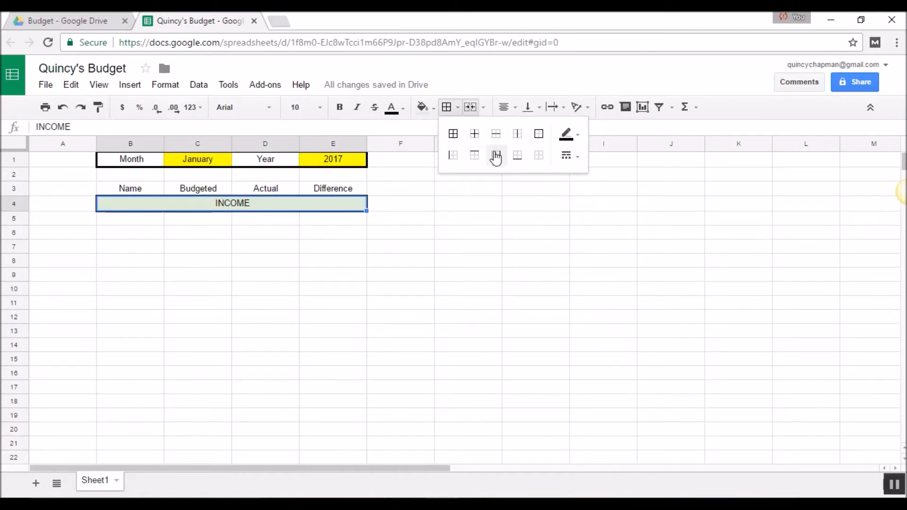
{"action": "left_click", "coordinate": [539, 136]}
{"action": "left_click", "coordinate": [289, 247]}
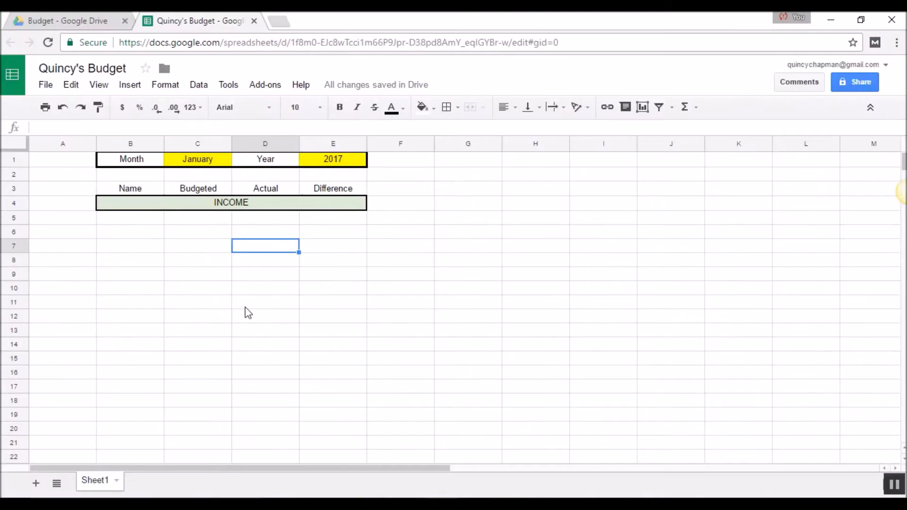
Step: Enter the budget owner's first name in possessive form followed by Income in B5, and fit column B to its contents
{"action": "left_click", "coordinate": [126, 216]}
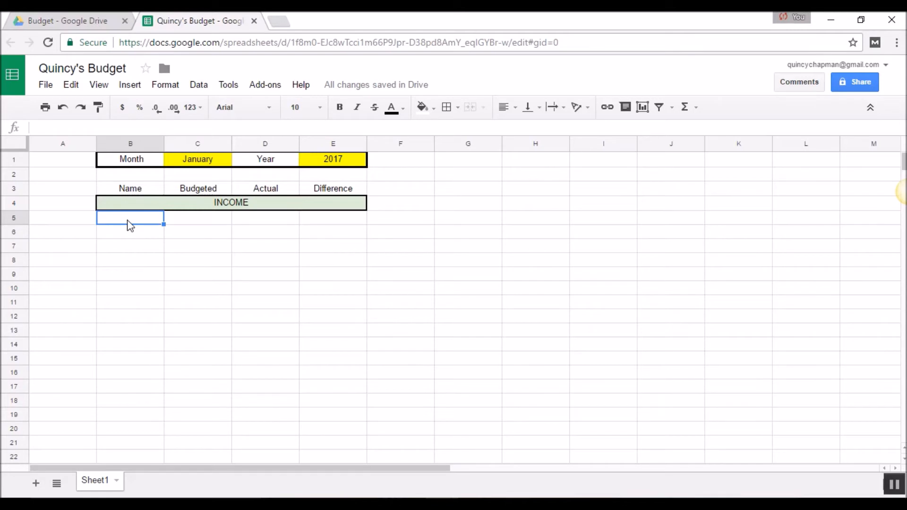
{"action": "type", "text": "Quincy's"}
{"action": "key", "text": "Return"}
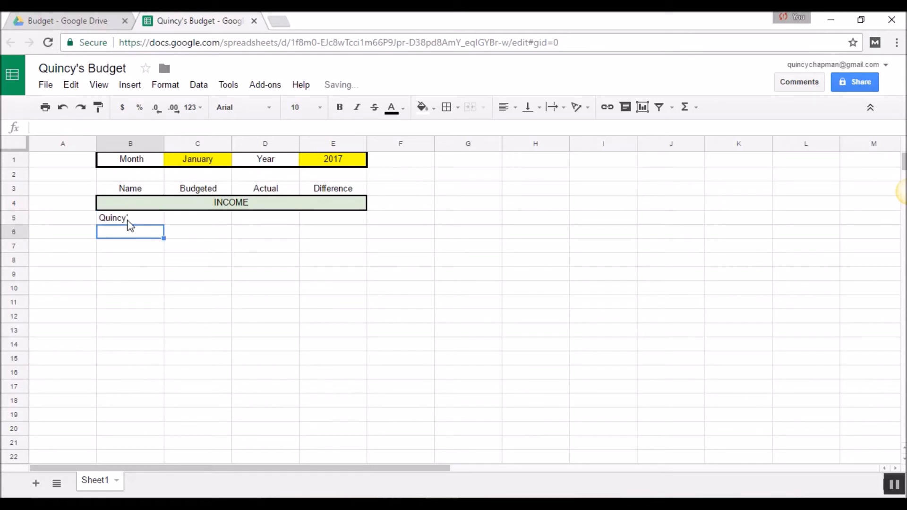
{"action": "left_click", "coordinate": [127, 220]}
{"action": "left_click", "coordinate": [111, 126]}
{"action": "type", "text": "Income"}
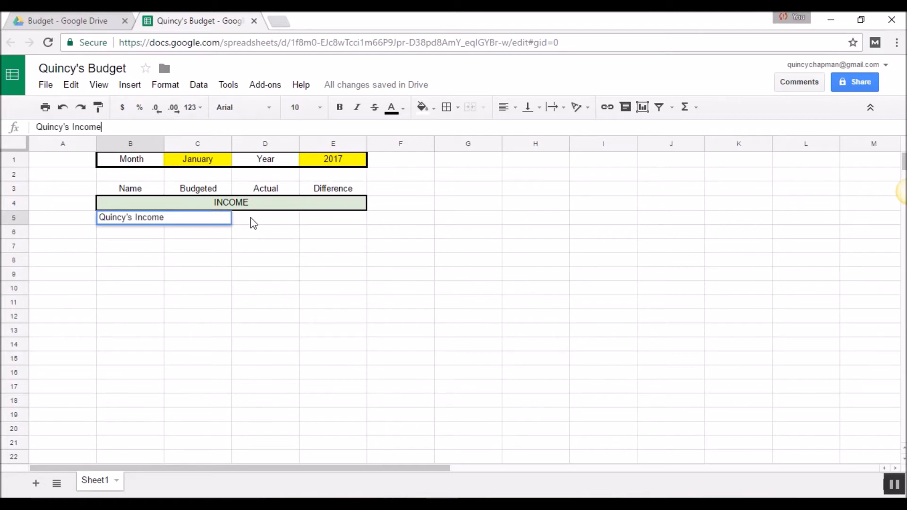
{"action": "key", "text": "Return"}
{"action": "left_click", "coordinate": [166, 144]}
{"action": "double_click", "coordinate": [164, 144]}
Step: Enter the income labels Spouse's Income in B6 and Bank Interest in B7
{"action": "left_click", "coordinate": [130, 273]}
{"action": "key", "text": "Up"}
{"action": "key", "text": "Up"}
{"action": "key", "text": "Up"}
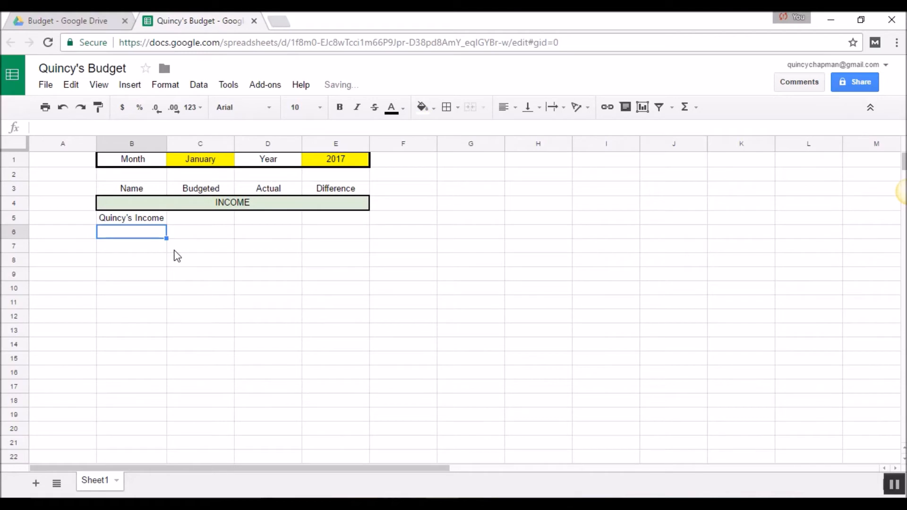
{"action": "type", "text": "Spouse's Income"}
{"action": "key", "text": "Return"}
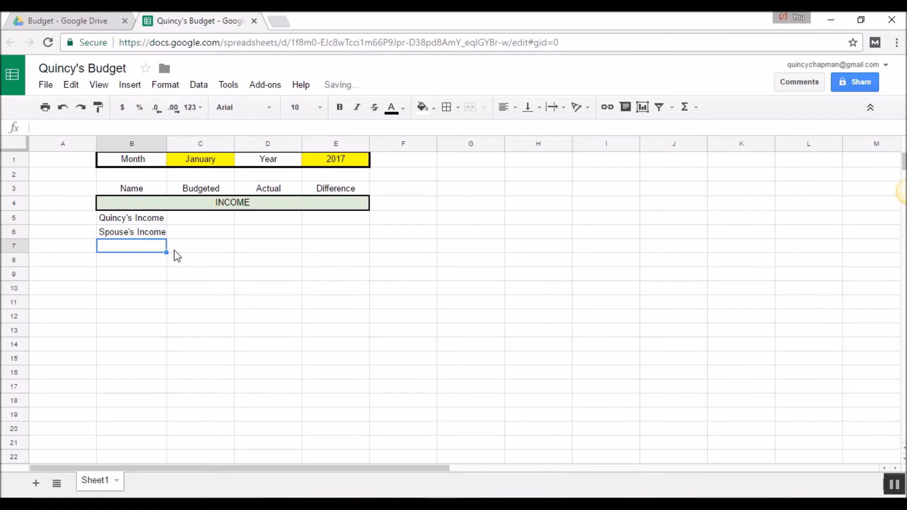
{"action": "type", "text": "Bank Interest"}
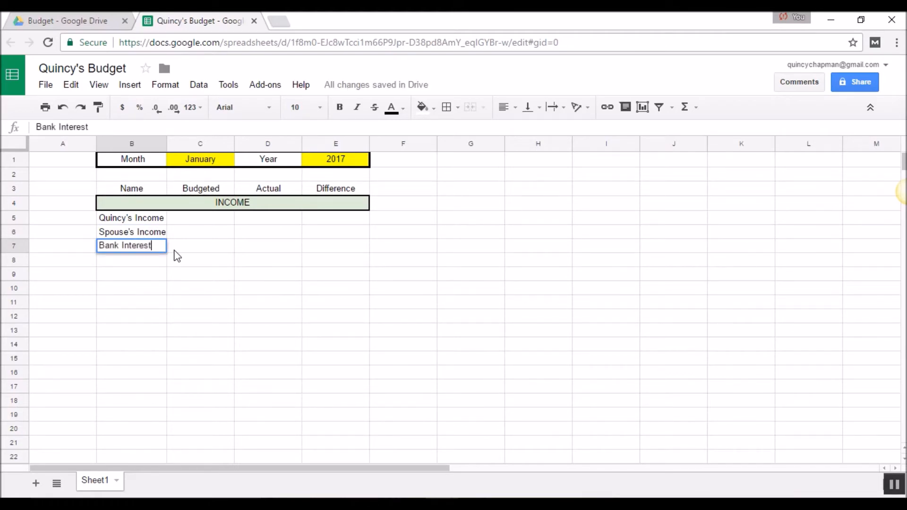
{"action": "key", "text": "Return"}
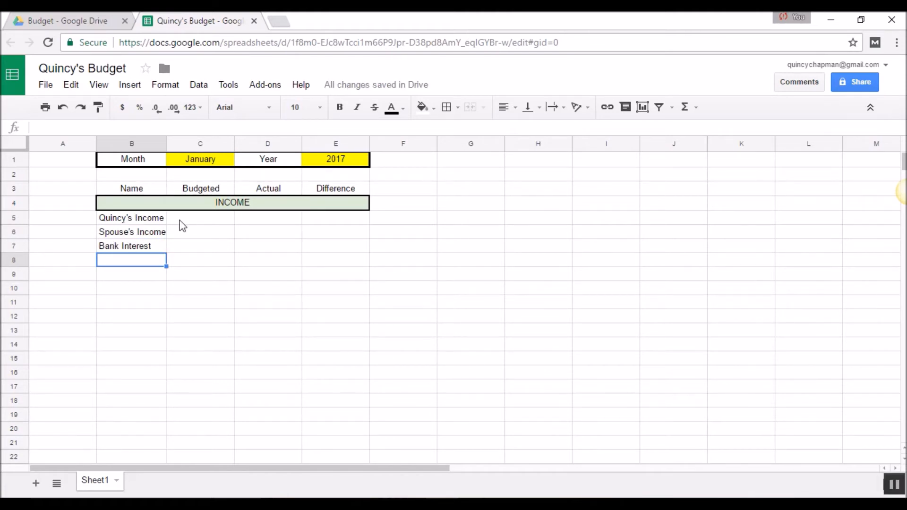
Step: Fill the Budgeted cells C5:C7 with yellow
{"action": "left_click", "coordinate": [194, 221]}
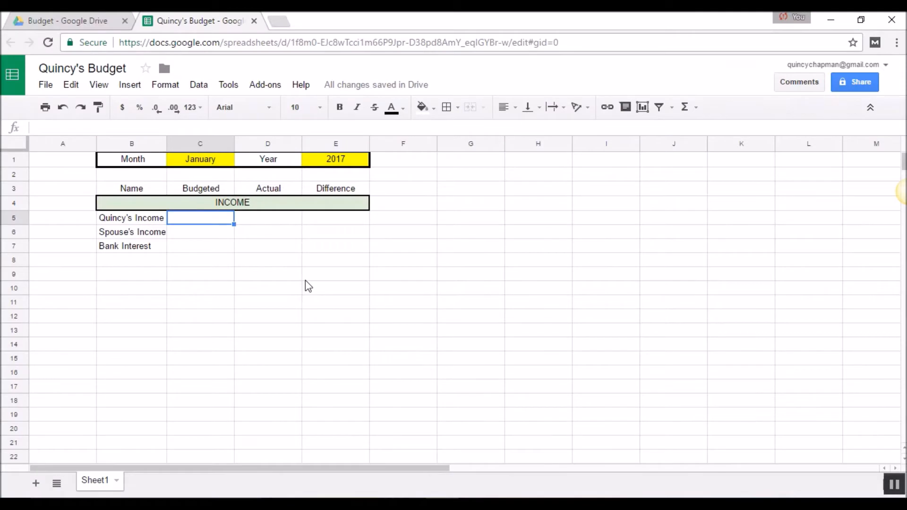
{"action": "left_click_drag", "start_coordinate": [204, 223], "coordinate": [204, 247]}
{"action": "left_click", "coordinate": [423, 108]}
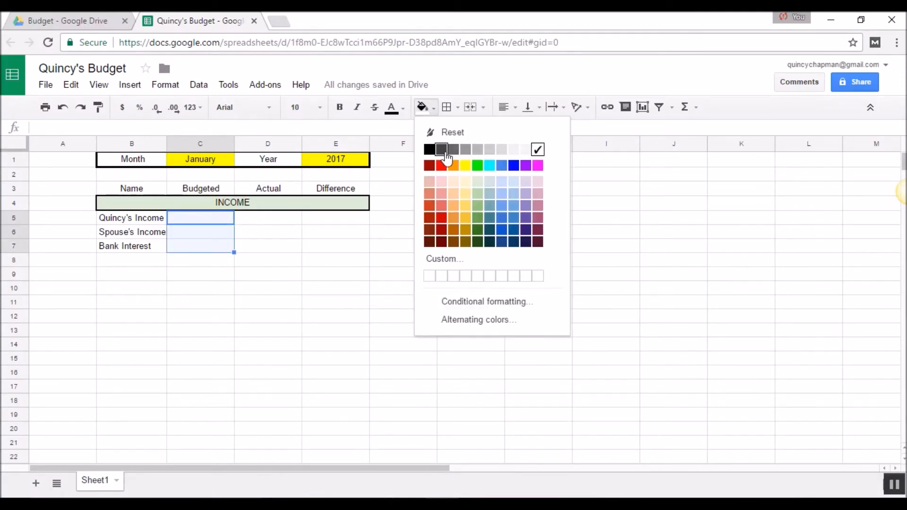
{"action": "left_click", "coordinate": [465, 165]}
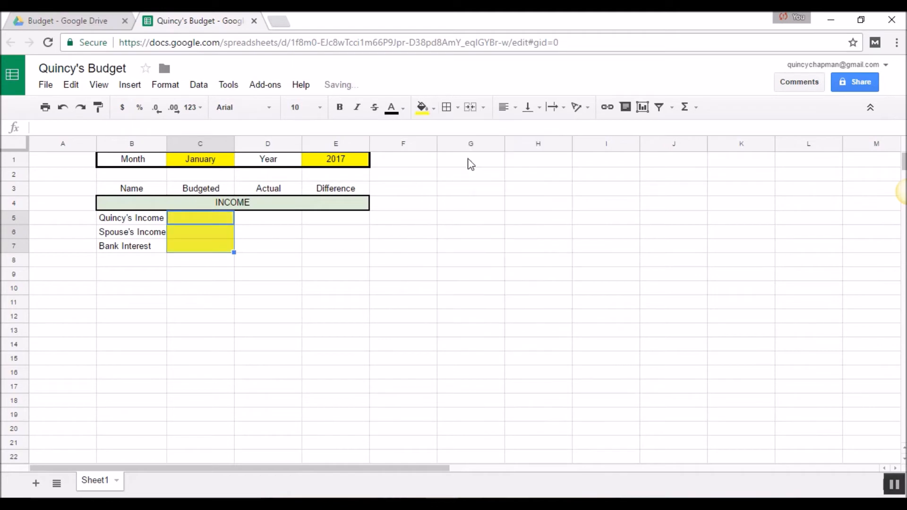
{"action": "left_click", "coordinate": [367, 250]}
Step: Enter 0 in each of the Actual cells D5 to D7
{"action": "left_click", "coordinate": [190, 217]}
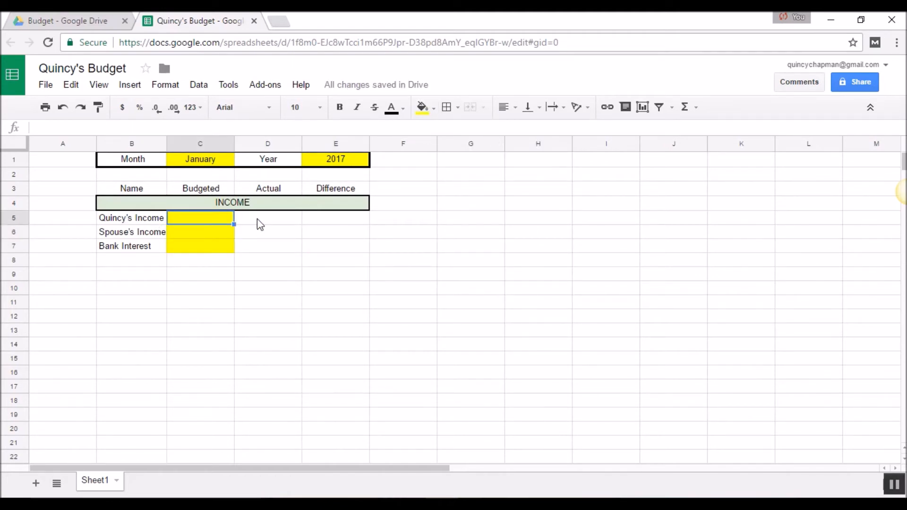
{"action": "key", "text": "Right"}
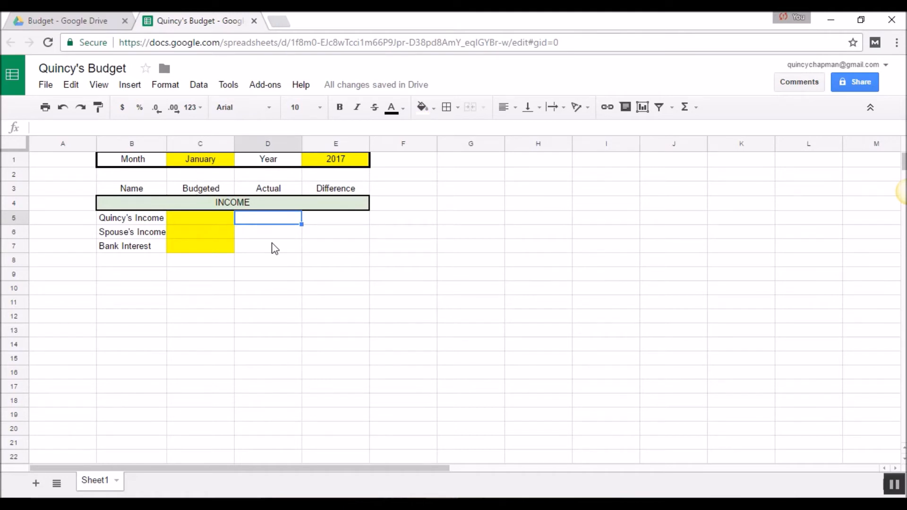
{"action": "type", "text": "0"}
{"action": "key", "text": "Return"}
{"action": "type", "text": "0"}
{"action": "key", "text": "Return"}
{"action": "type", "text": "0"}
{"action": "key", "text": "Return"}
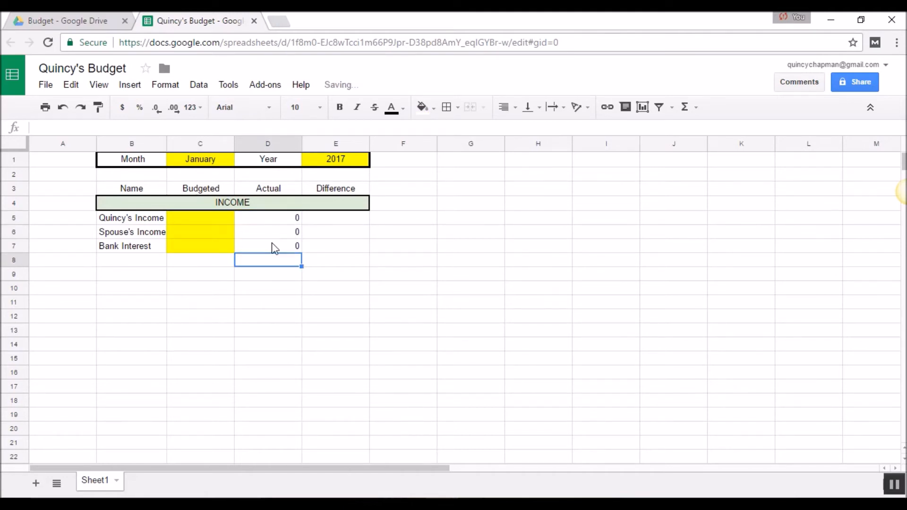
Step: Enter 0 in each of the yellow Budgeted cells C5 to C7
{"action": "left_click", "coordinate": [208, 219]}
{"action": "type", "text": "0"}
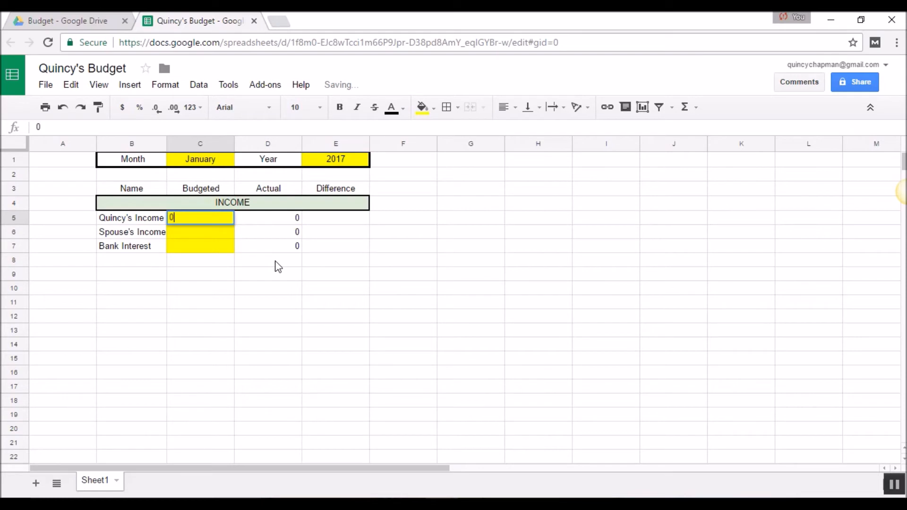
{"action": "key", "text": "Return"}
{"action": "type", "text": "0"}
{"action": "key", "text": "Return"}
{"action": "type", "text": "0"}
{"action": "key", "text": "Return"}
Step: Format the Budgeted and Actual amounts in C5:D7 as currency and center them horizontally
{"action": "left_click_drag", "start_coordinate": [232, 220], "coordinate": [278, 251]}
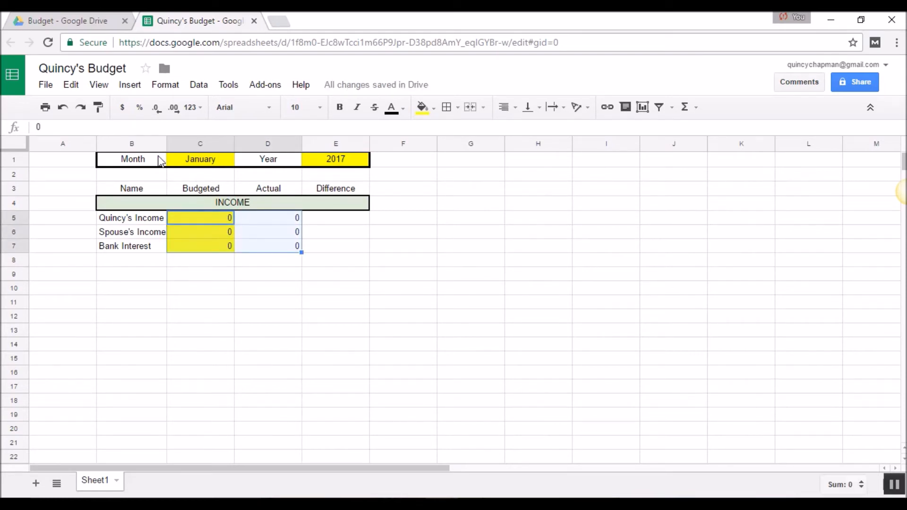
{"action": "left_click", "coordinate": [122, 108]}
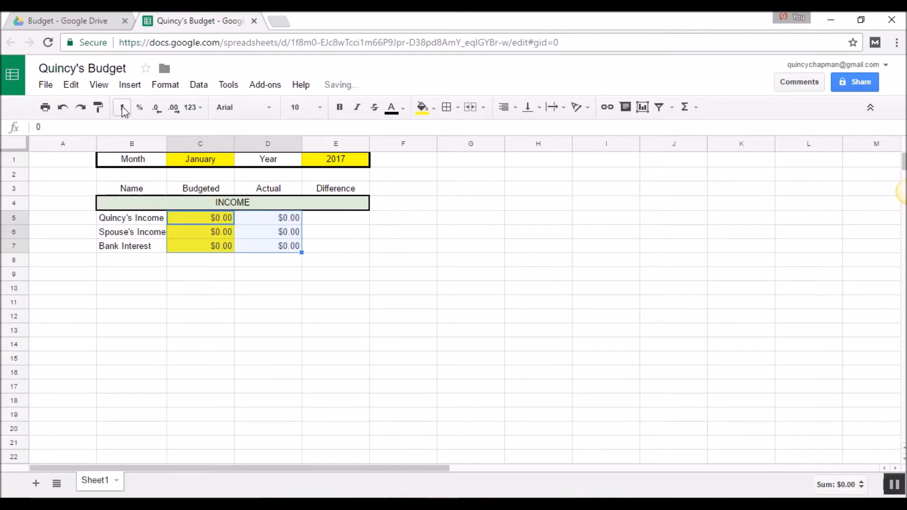
{"action": "left_click", "coordinate": [513, 109]}
{"action": "left_click", "coordinate": [521, 130]}
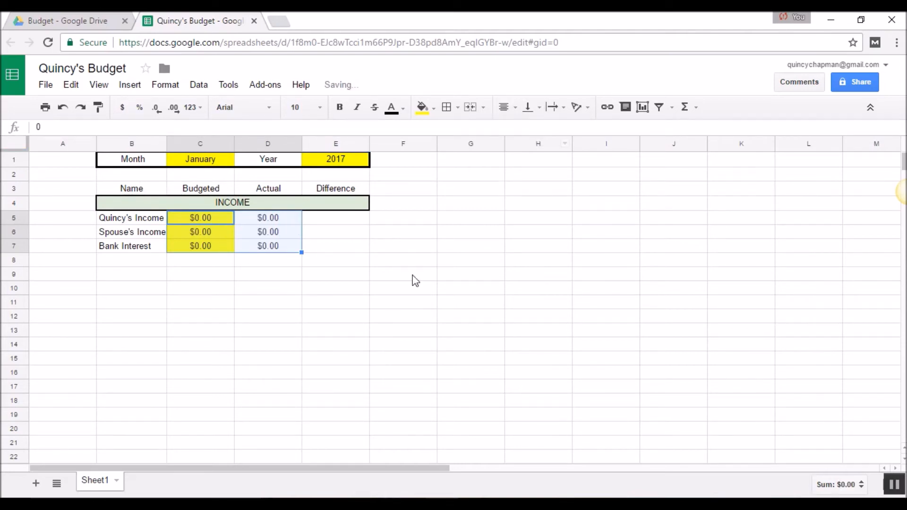
{"action": "left_click", "coordinate": [283, 289]}
Step: Widen column B slightly to give the income labels more room
{"action": "left_click", "coordinate": [132, 221]}
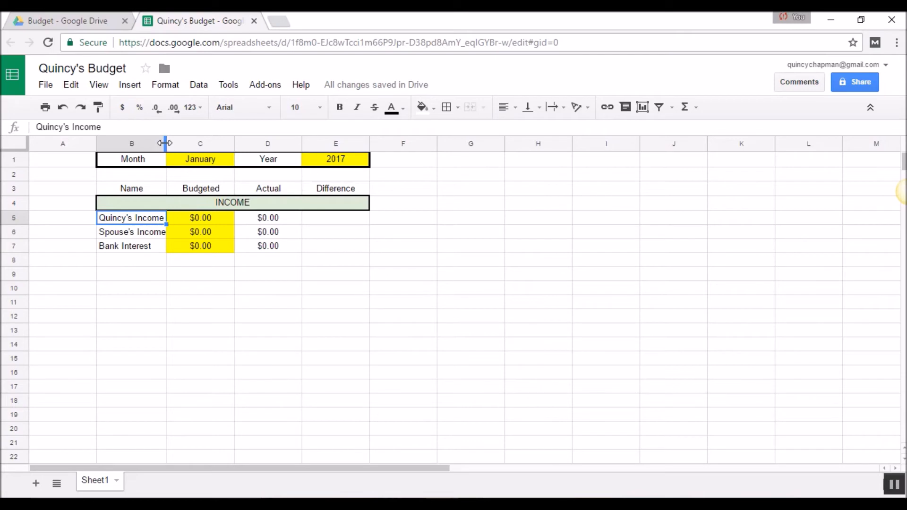
{"action": "left_click_drag", "start_coordinate": [165, 143], "coordinate": [167, 142]}
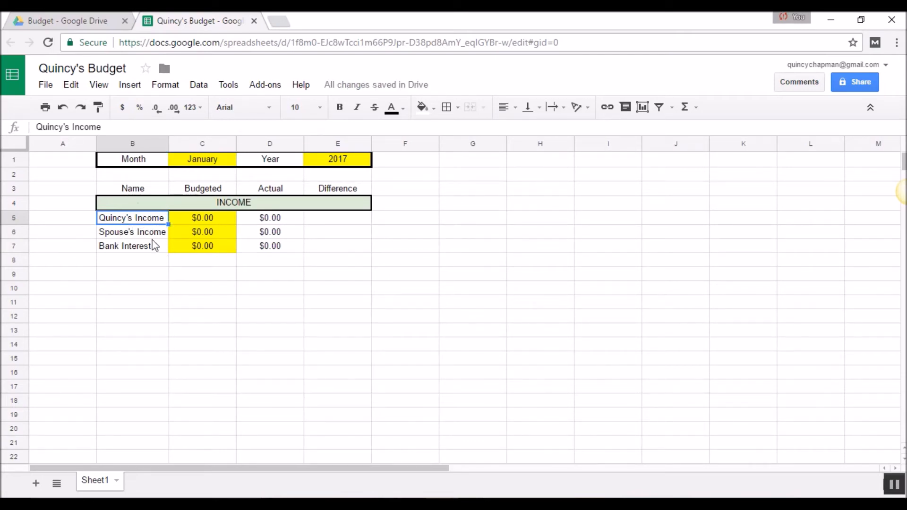
Step: Enter the formula =D5-C5 in Difference cell E5 to subtract the budgeted amount from the actual amount
{"action": "left_click", "coordinate": [331, 220]}
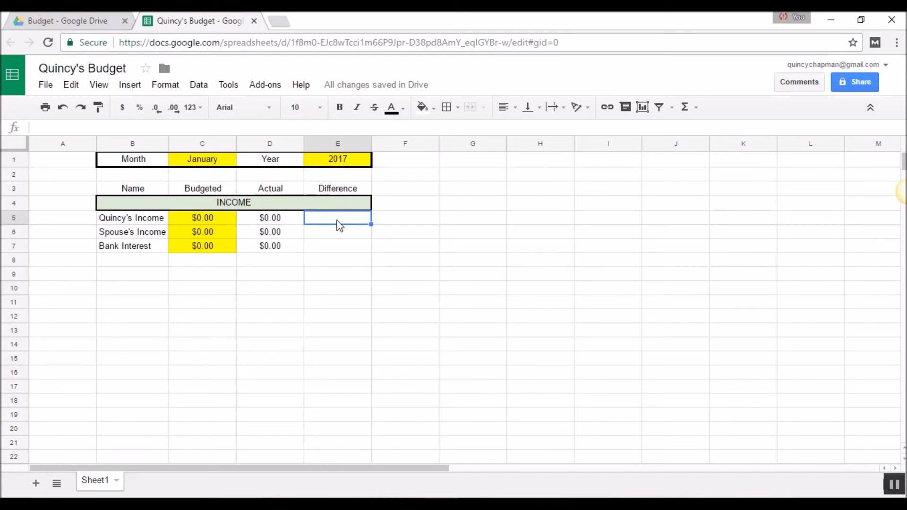
{"action": "left_click", "coordinate": [327, 233]}
{"action": "left_click", "coordinate": [324, 219]}
{"action": "type", "text": "="}
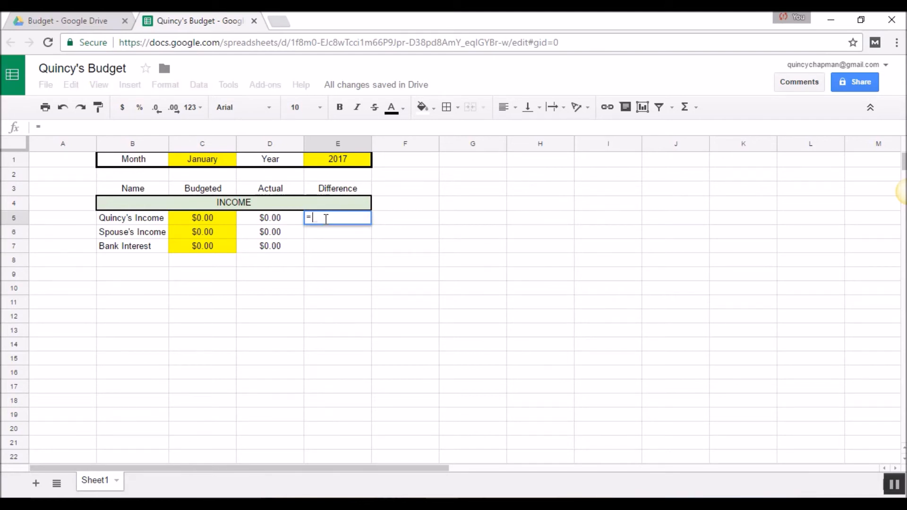
{"action": "key", "text": "Left"}
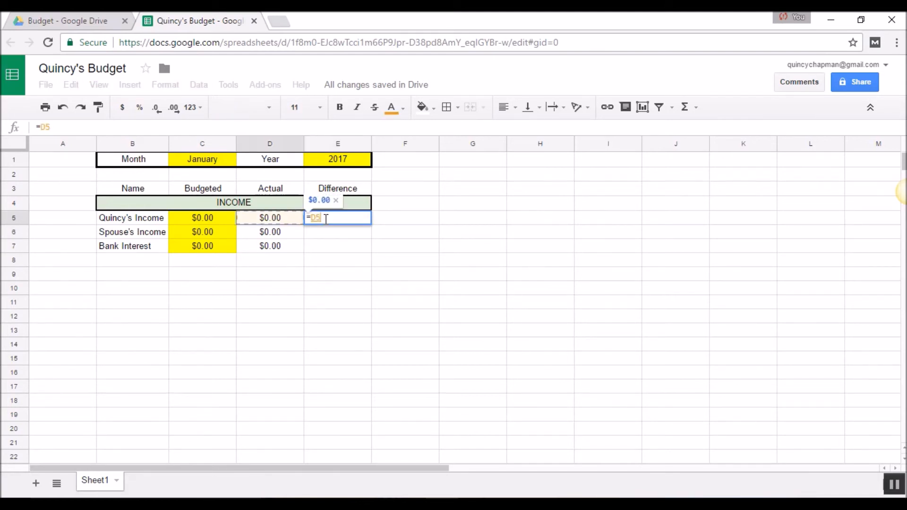
{"action": "type", "text": "-"}
{"action": "key", "text": "Left"}
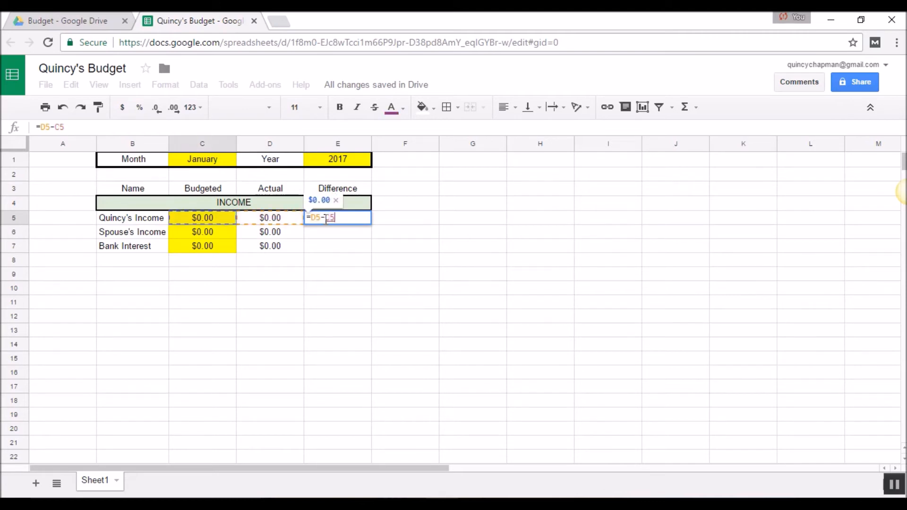
{"action": "key", "text": "Return"}
Step: Center the Difference amount in E5 horizontally
{"action": "left_click", "coordinate": [325, 219]}
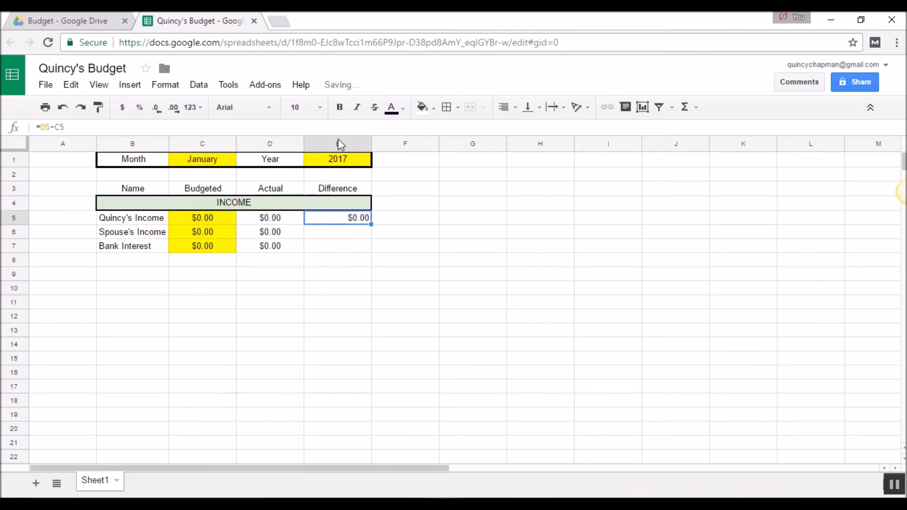
{"action": "left_click", "coordinate": [508, 106]}
{"action": "left_click", "coordinate": [455, 247]}
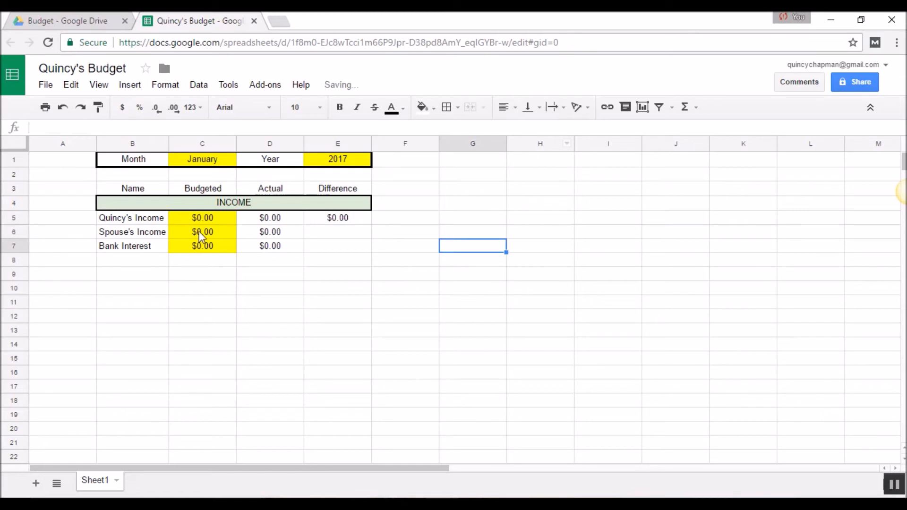
Step: Enter 5 as the Budgeted amount in C5 and 10 as the Actual amount in D5, and check the Difference in E5
{"action": "left_click", "coordinate": [196, 220]}
{"action": "type", "text": "5"}
{"action": "key", "text": "Tab"}
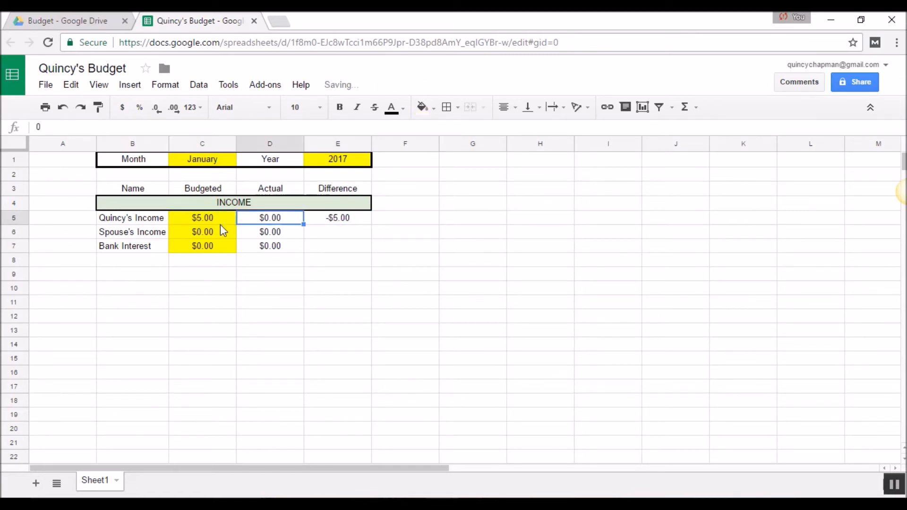
{"action": "type", "text": "10"}
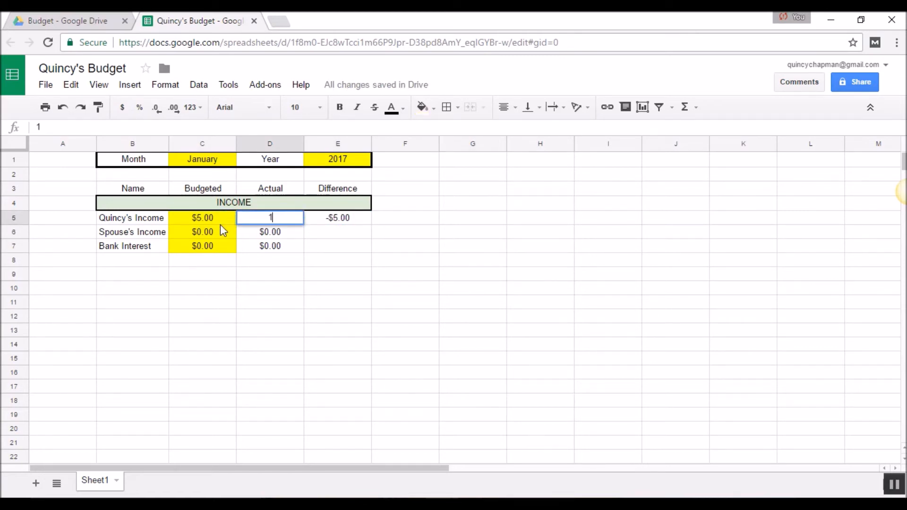
{"action": "key", "text": "Return"}
{"action": "left_click", "coordinate": [335, 218]}
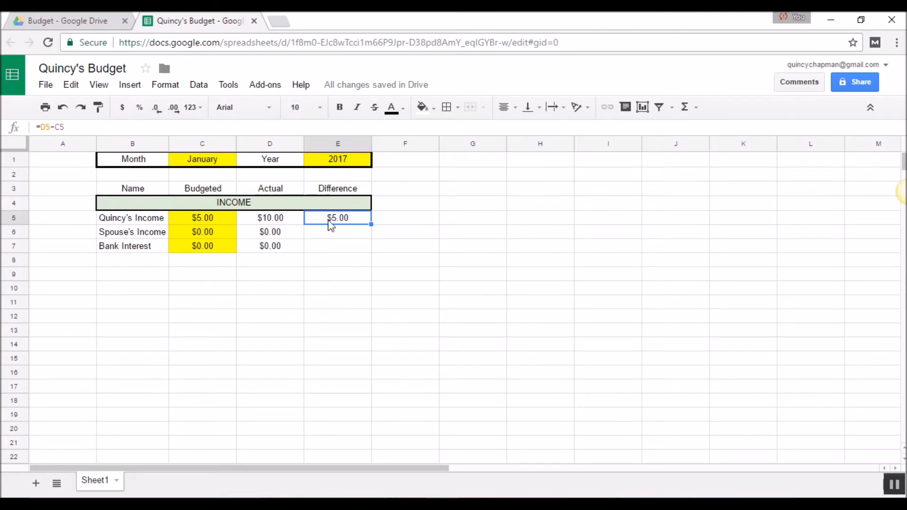
{"action": "left_click", "coordinate": [270, 222]}
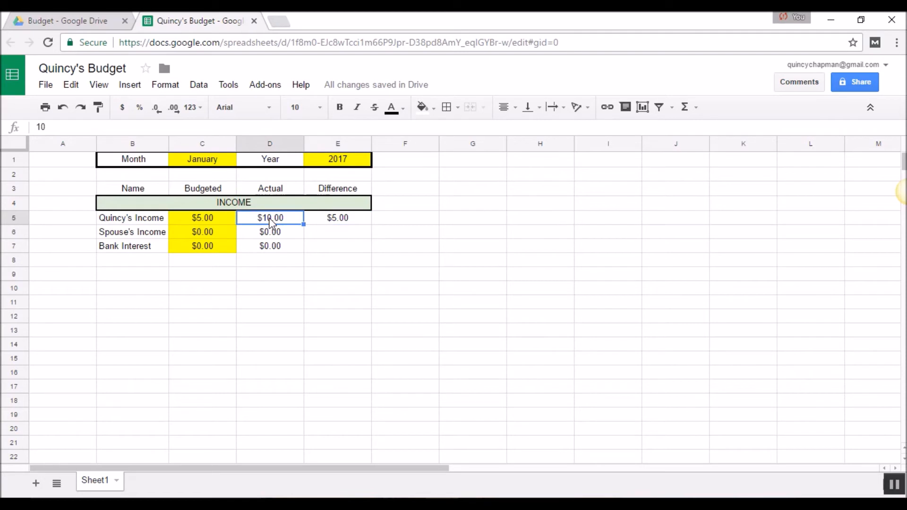
{"action": "left_click", "coordinate": [328, 220]}
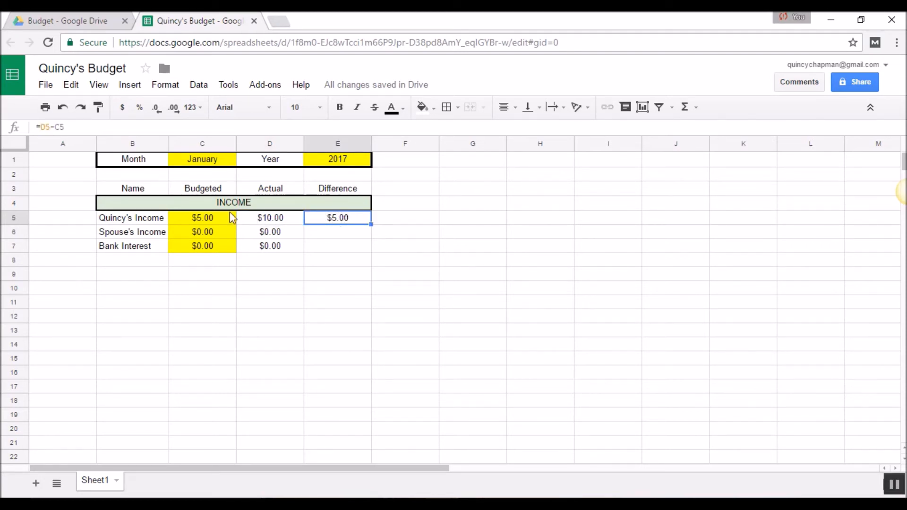
Step: Re-enter the Difference formula =D5-C5 in E5 by referencing the Actual and Budgeted cells
{"action": "left_click", "coordinate": [337, 234]}
{"action": "left_click", "coordinate": [341, 222]}
{"action": "type", "text": "="}
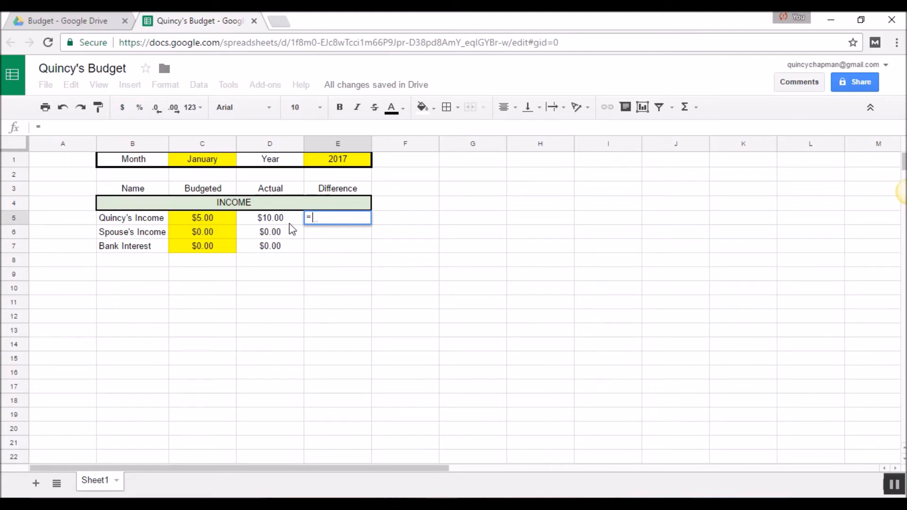
{"action": "left_click", "coordinate": [270, 217]}
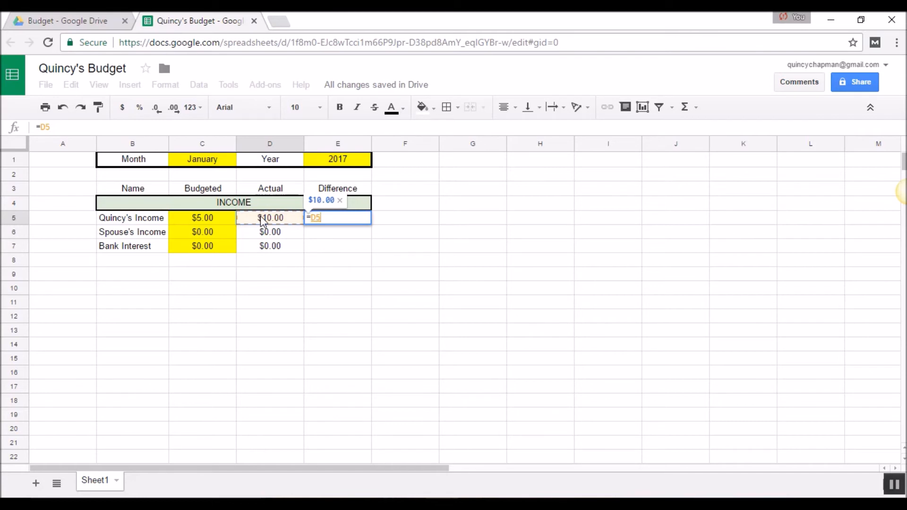
{"action": "type", "text": "-"}
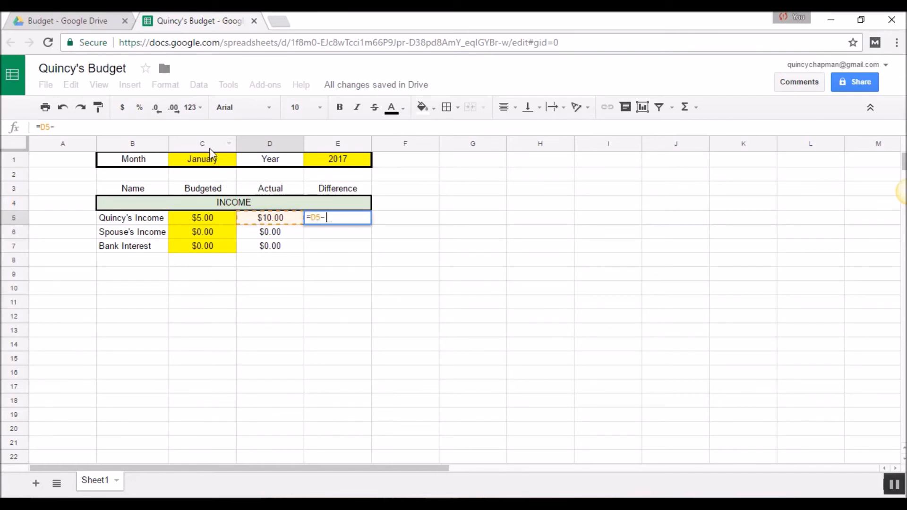
{"action": "left_click", "coordinate": [204, 218]}
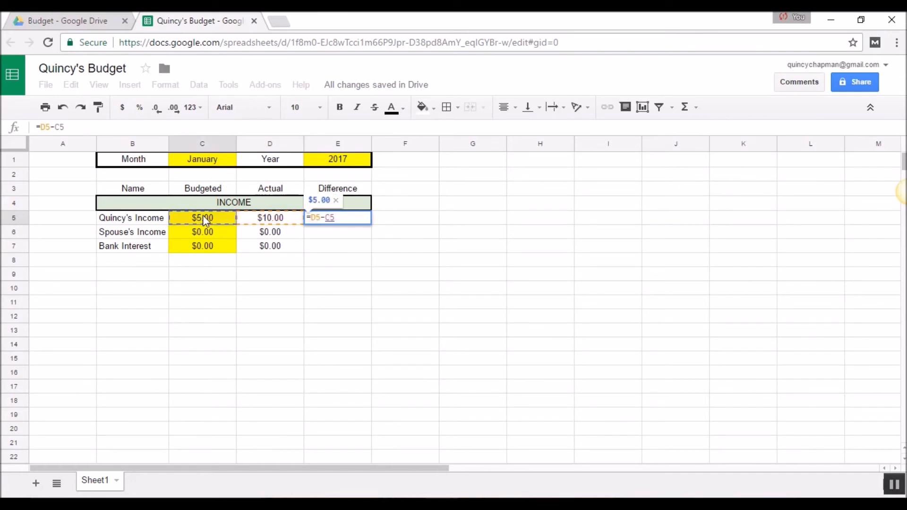
{"action": "key", "text": "Return"}
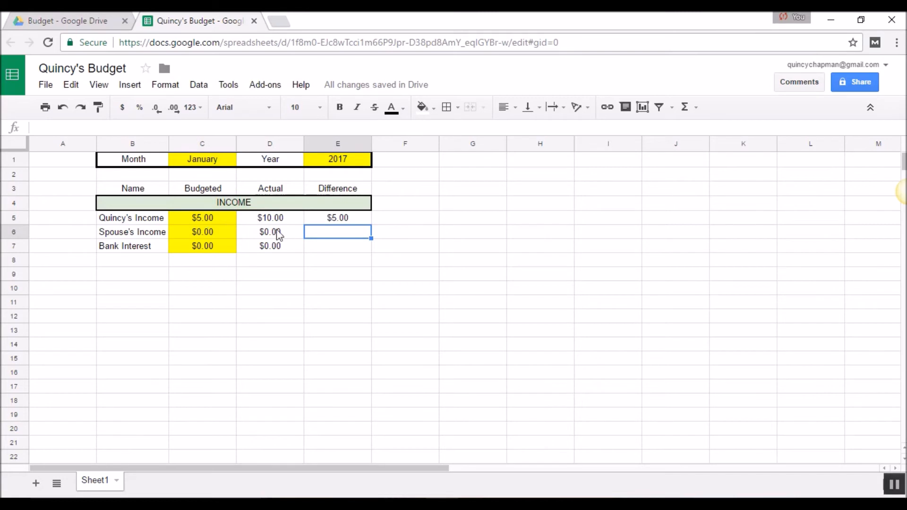
Step: Copy the Difference formula from E5 down through E7 and check the formula in E7
{"action": "left_click", "coordinate": [325, 220]}
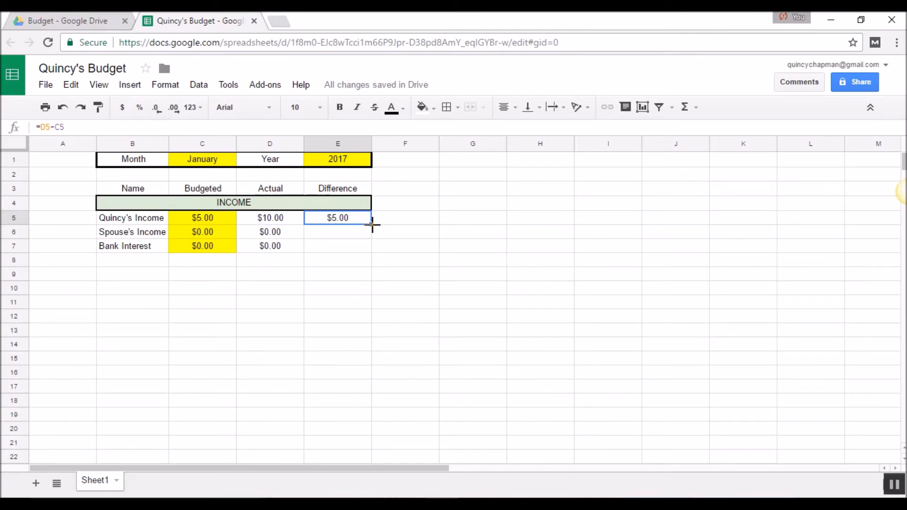
{"action": "left_click_drag", "start_coordinate": [372, 225], "coordinate": [373, 250]}
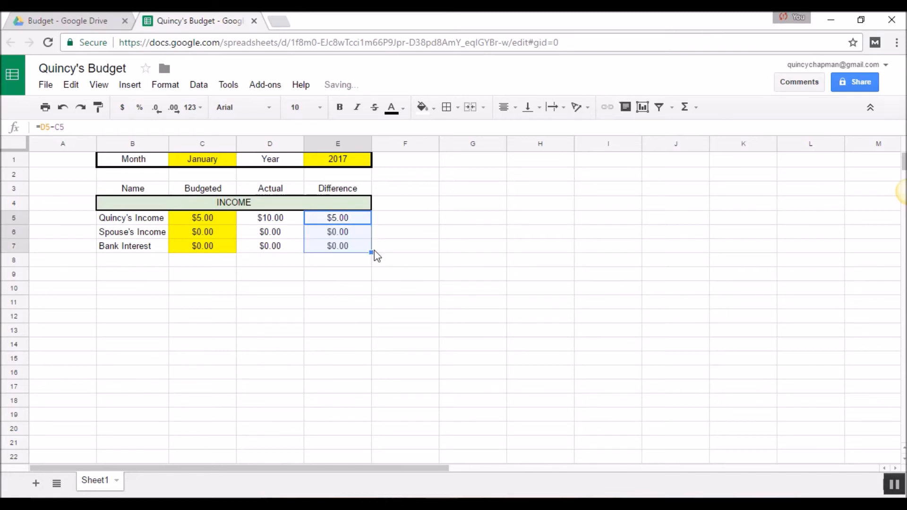
{"action": "left_click", "coordinate": [345, 246]}
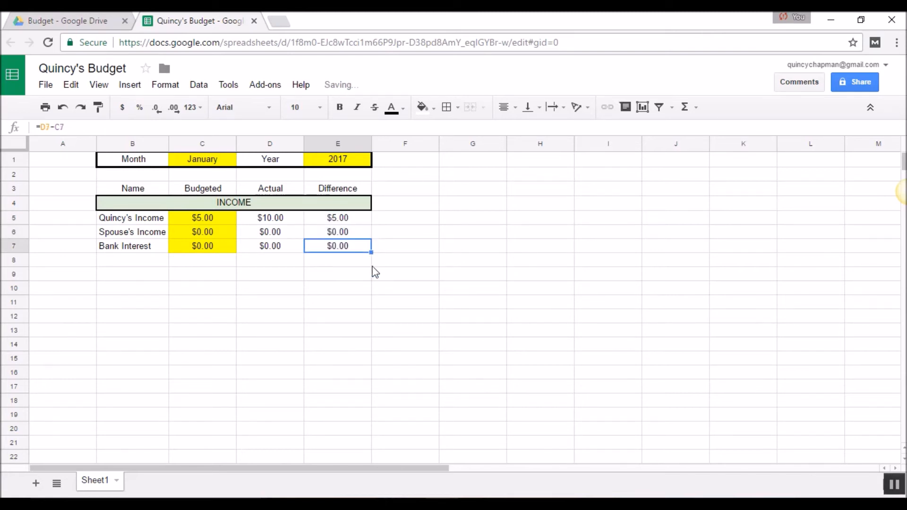
{"action": "type", "text": "=D7-C7"}
{"action": "key", "text": "Return"}
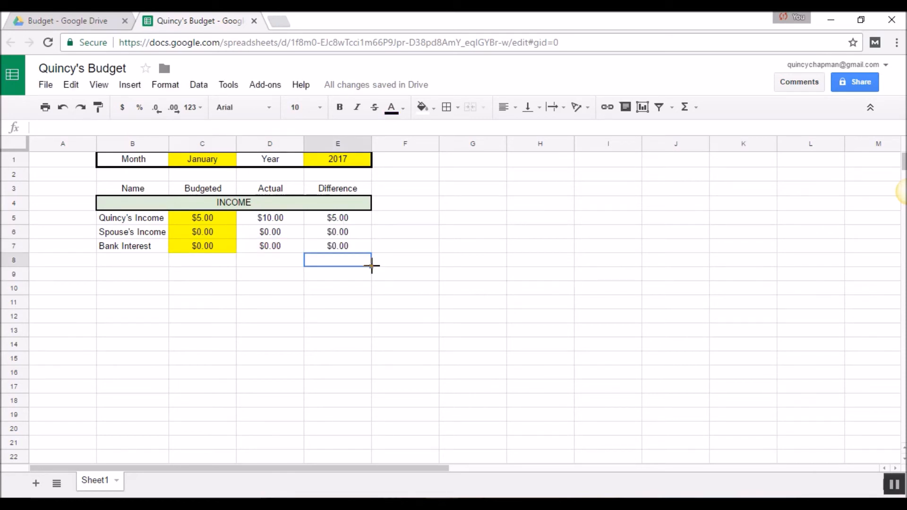
Step: Review the Budgeted, Actual and Difference cells in row 5 to see how the formula relates them
{"action": "left_click", "coordinate": [208, 217]}
{"action": "left_click", "coordinate": [270, 221]}
{"action": "left_click", "coordinate": [203, 220]}
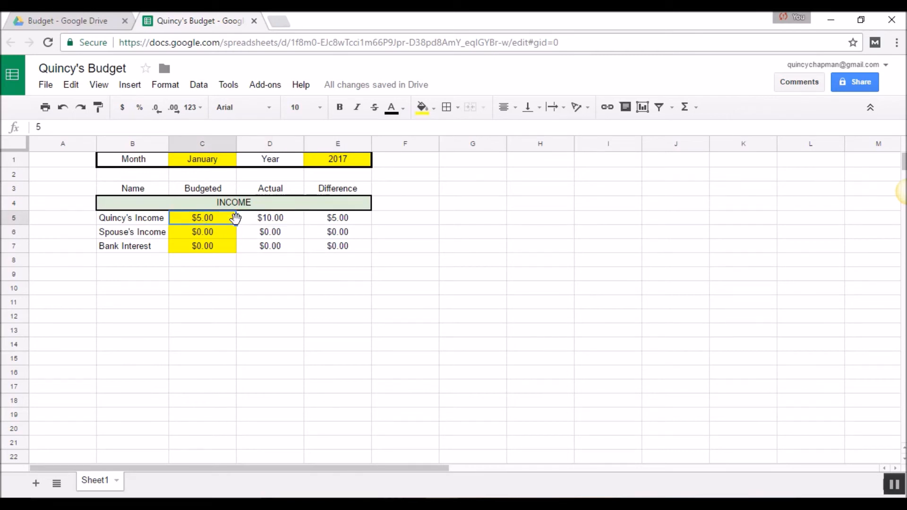
{"action": "key", "text": "Right"}
{"action": "key", "text": "Left"}
{"action": "key", "text": "Right"}
{"action": "key", "text": "Right"}
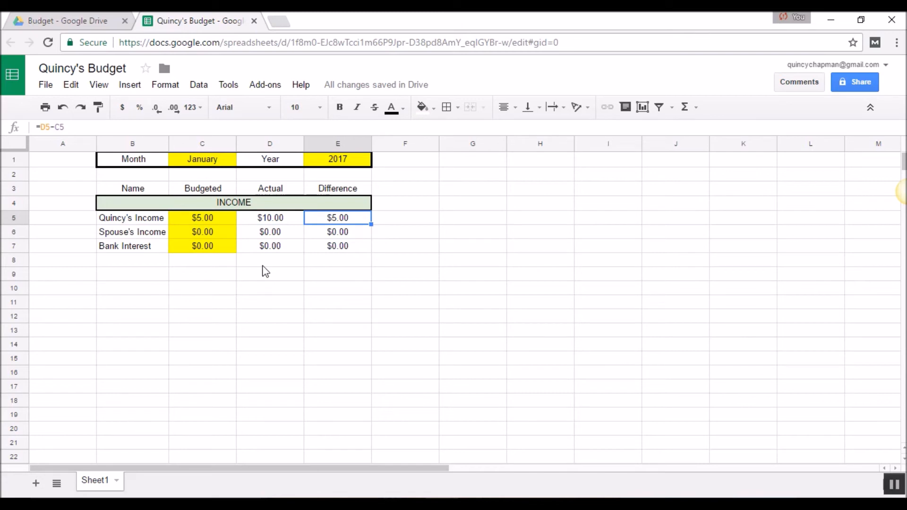
Step: Add an outer border around the income rows B5:E7
{"action": "left_click", "coordinate": [112, 213]}
{"action": "left_click_drag", "start_coordinate": [111, 211], "coordinate": [318, 250]}
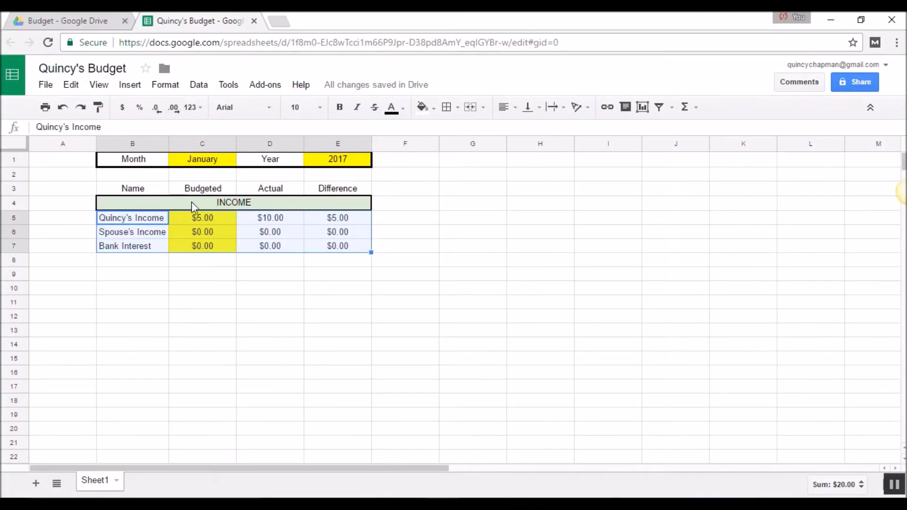
{"action": "left_click", "coordinate": [449, 108]}
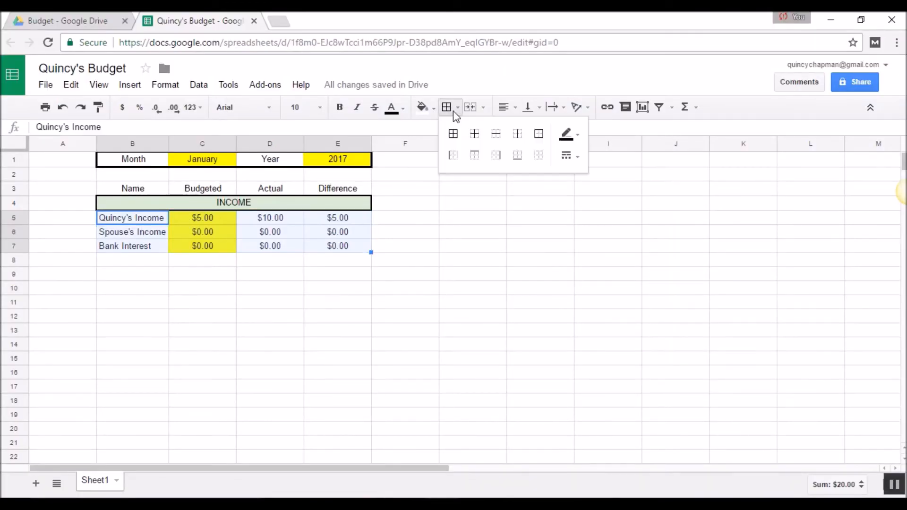
{"action": "left_click", "coordinate": [539, 137]}
{"action": "left_click", "coordinate": [399, 304]}
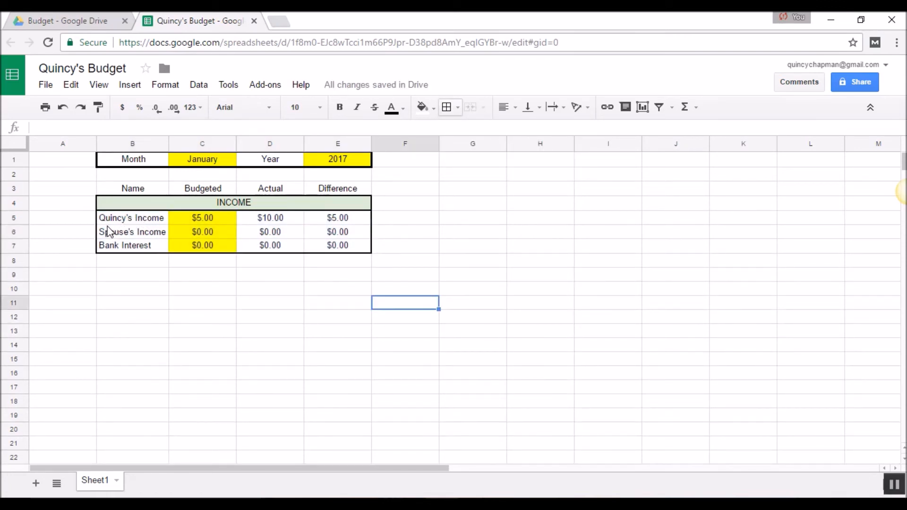
{"action": "left_click_drag", "start_coordinate": [130, 218], "coordinate": [339, 250]}
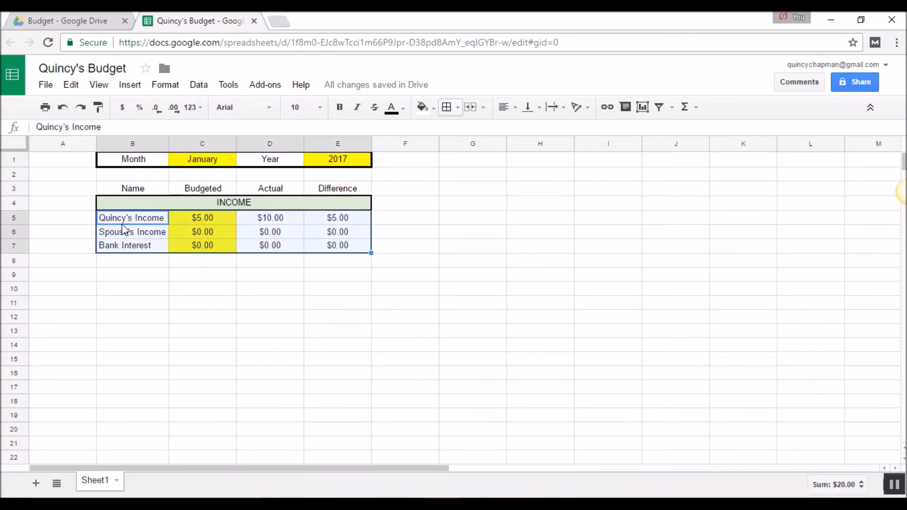
{"action": "left_click", "coordinate": [449, 108]}
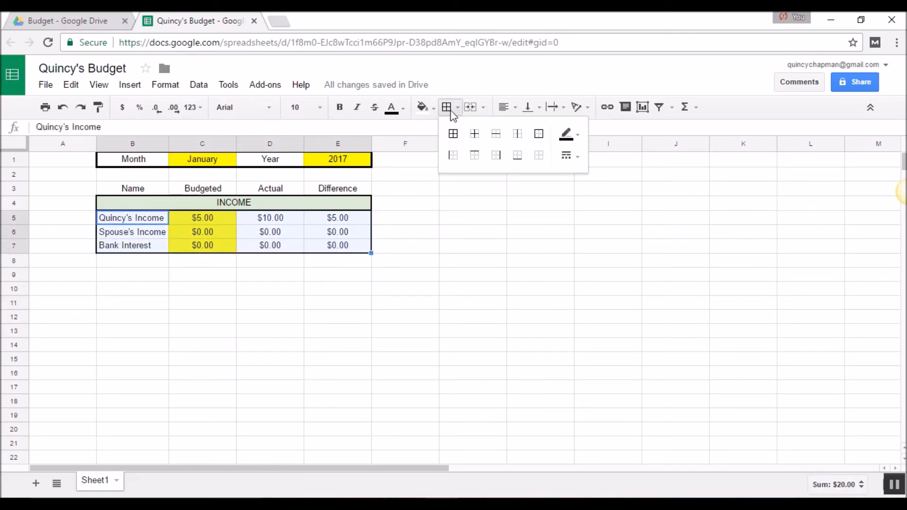
{"action": "left_click", "coordinate": [539, 133]}
Step: Try an outer border around only the first income row, B5:E5, and undo it
{"action": "left_click", "coordinate": [132, 221]}
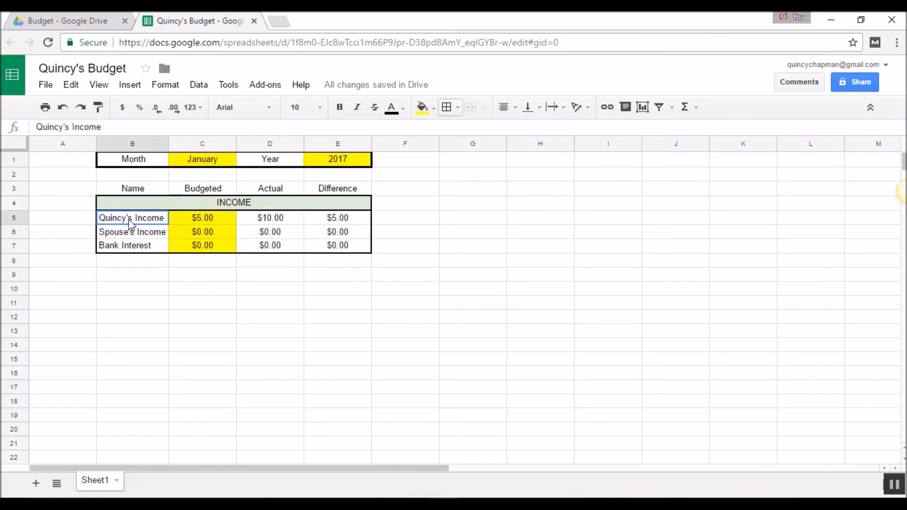
{"action": "left_click_drag", "start_coordinate": [131, 223], "coordinate": [334, 218]}
{"action": "left_click", "coordinate": [448, 108]}
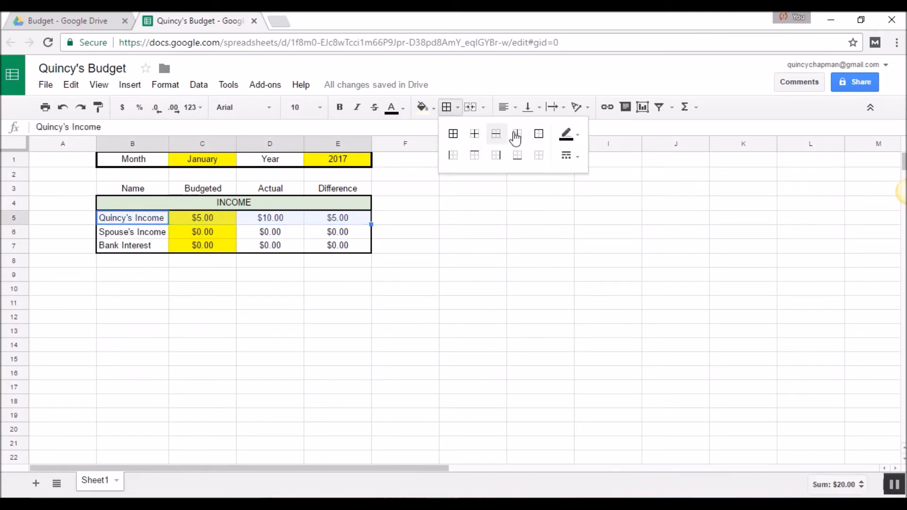
{"action": "left_click", "coordinate": [539, 133]}
{"action": "left_click", "coordinate": [299, 233]}
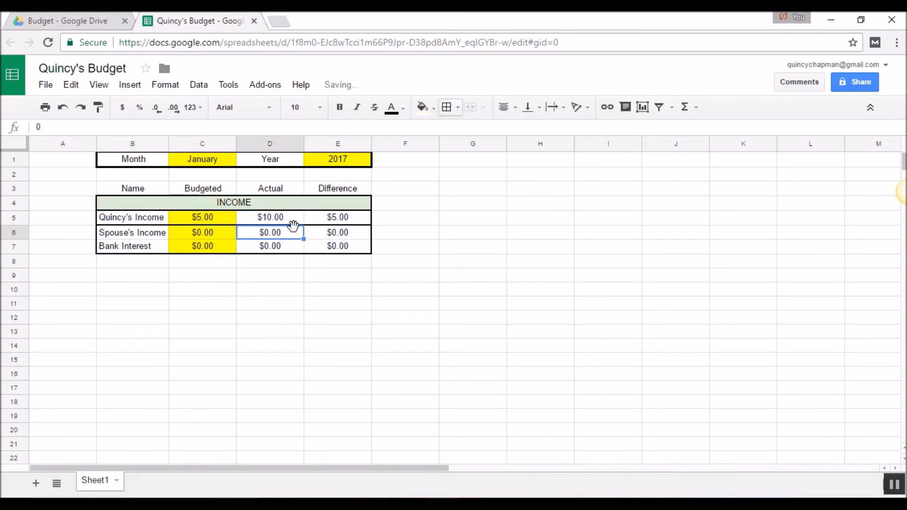
{"action": "left_click", "coordinate": [63, 107]}
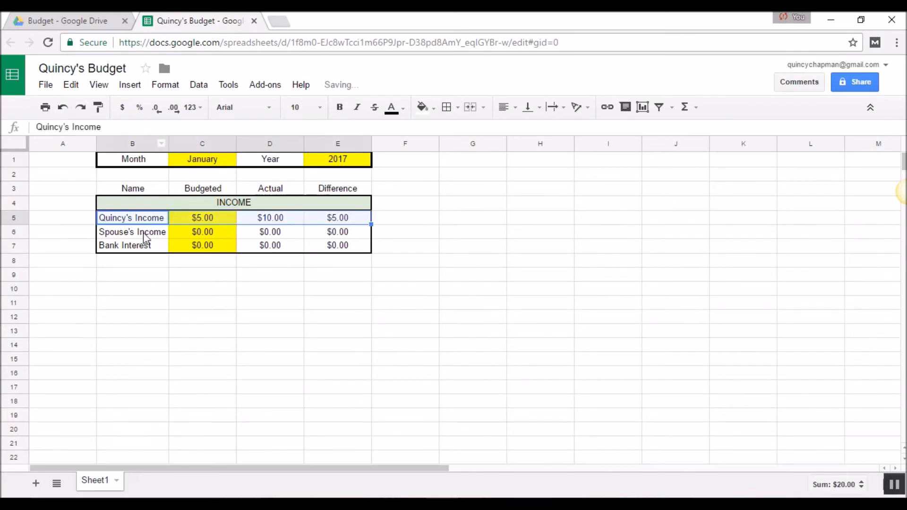
{"action": "left_click", "coordinate": [335, 302]}
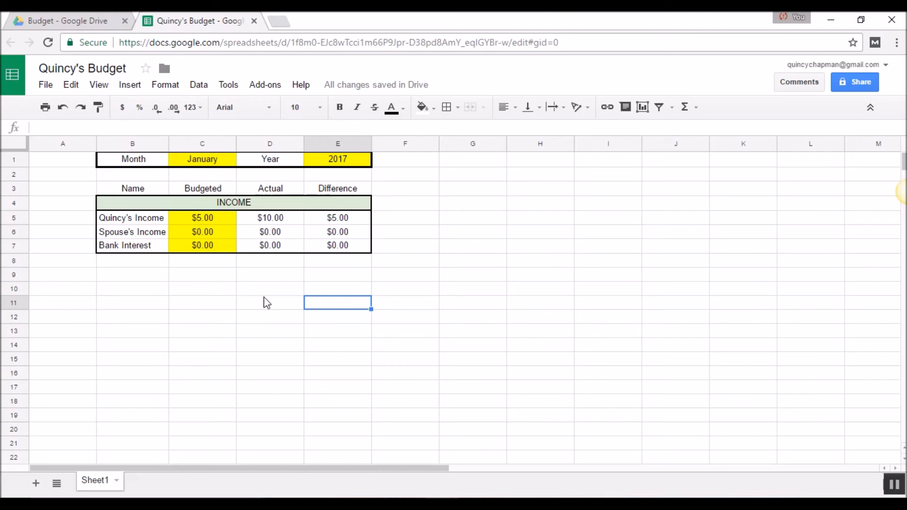
Step: Switch to the Excel budget template and examine the Total Income row and its Budgeted total formula
{"action": "left_click", "coordinate": [586, 504]}
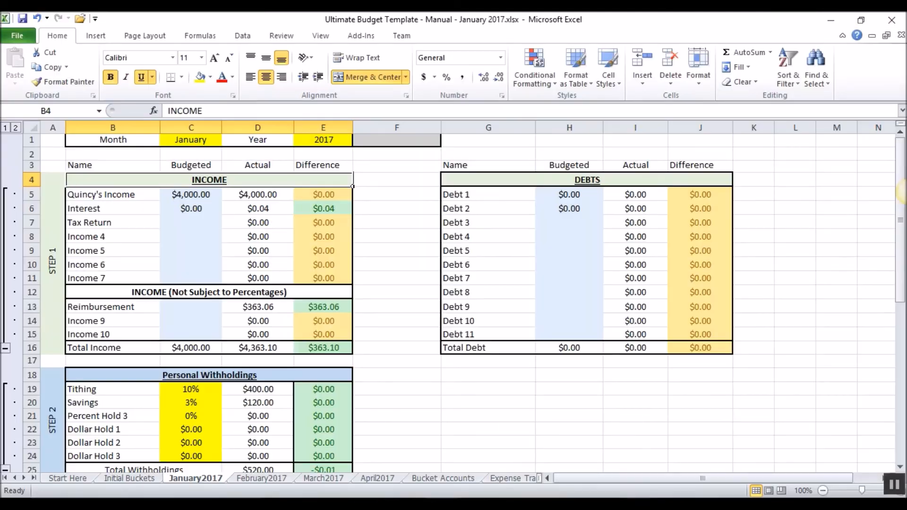
{"action": "left_click", "coordinate": [79, 347]}
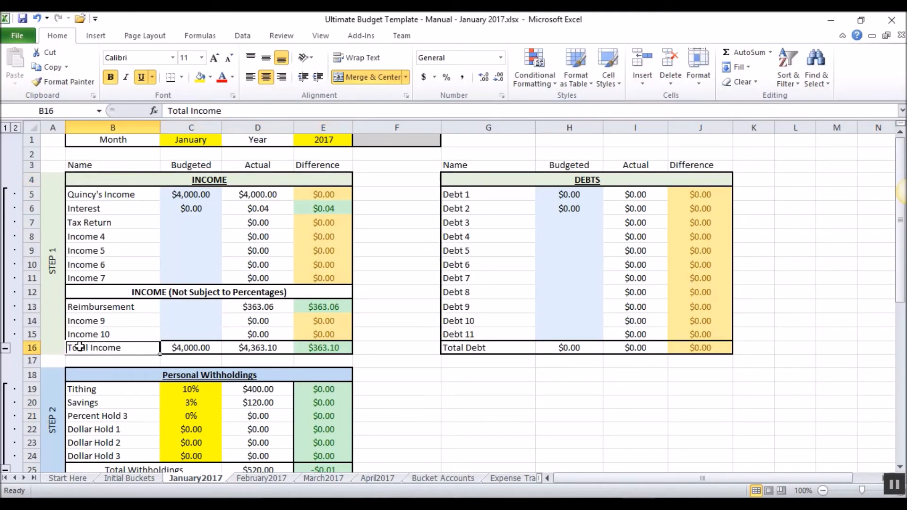
{"action": "left_click", "coordinate": [171, 350]}
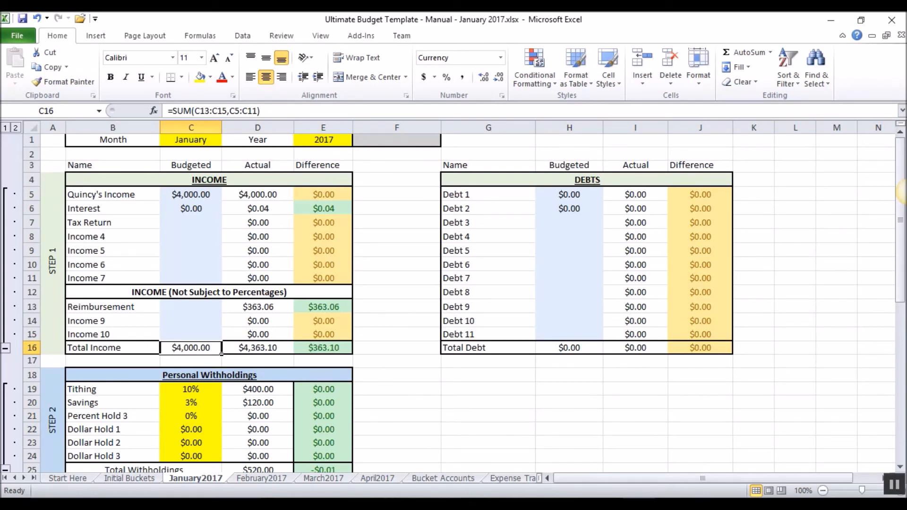
Step: Switch back to Google Sheets and add an outer border around B8:E8 beneath the income rows
{"action": "left_click", "coordinate": [567, 503]}
{"action": "left_click_drag", "start_coordinate": [124, 266], "coordinate": [358, 266]}
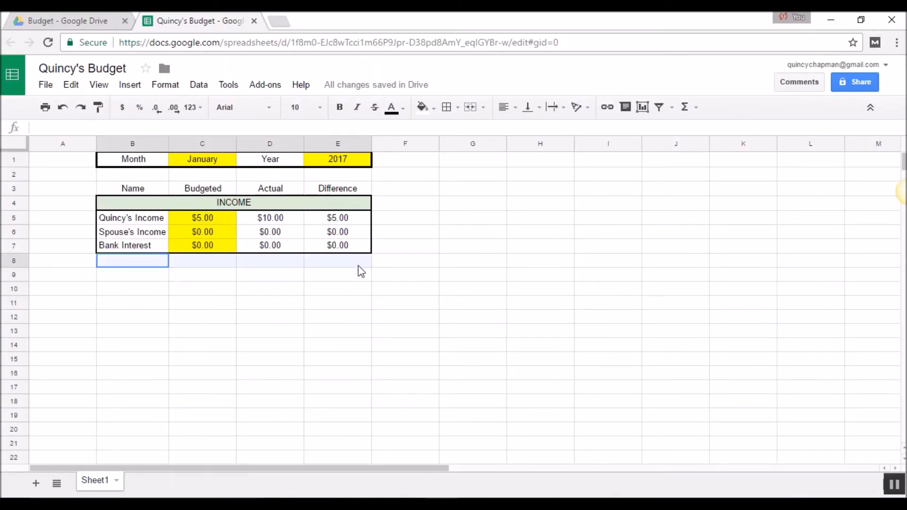
{"action": "left_click", "coordinate": [447, 107]}
{"action": "left_click", "coordinate": [538, 134]}
{"action": "left_click", "coordinate": [428, 286]}
Step: Enter the label Total in cell B8
{"action": "left_click", "coordinate": [127, 261]}
{"action": "type", "text": "Total Income"}
{"action": "key", "text": "BackSpace"}
{"action": "key", "text": "BackSpace"}
{"action": "key", "text": "BackSpace"}
{"action": "key", "text": "BackSpace"}
{"action": "key", "text": "BackSpace"}
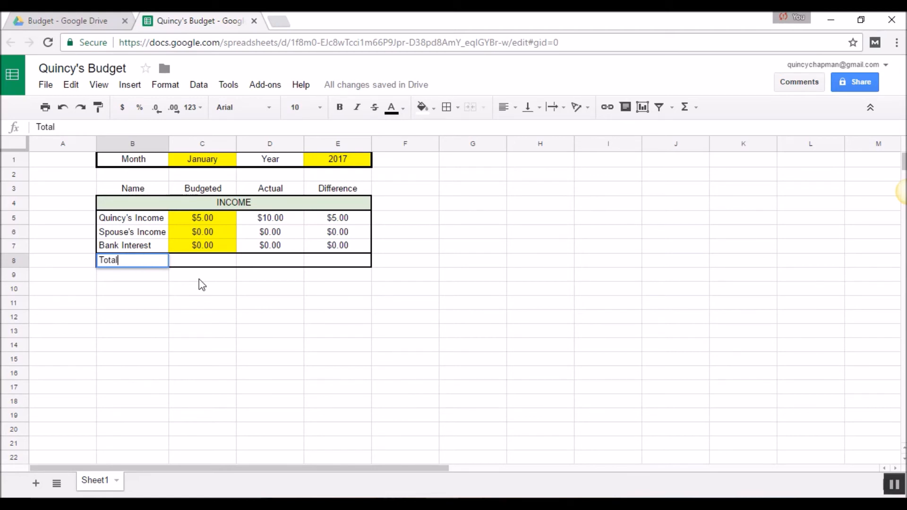
{"action": "key", "text": "Return"}
Step: Enter the formula =sum(C5:C7) in C8 to total the Budgeted income column
{"action": "key", "text": "Right"}
{"action": "key", "text": "Up"}
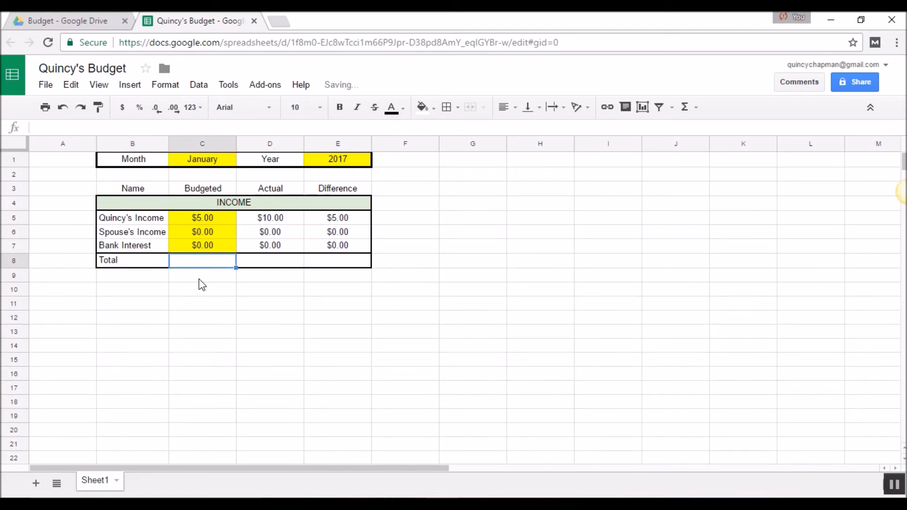
{"action": "type", "text": "="}
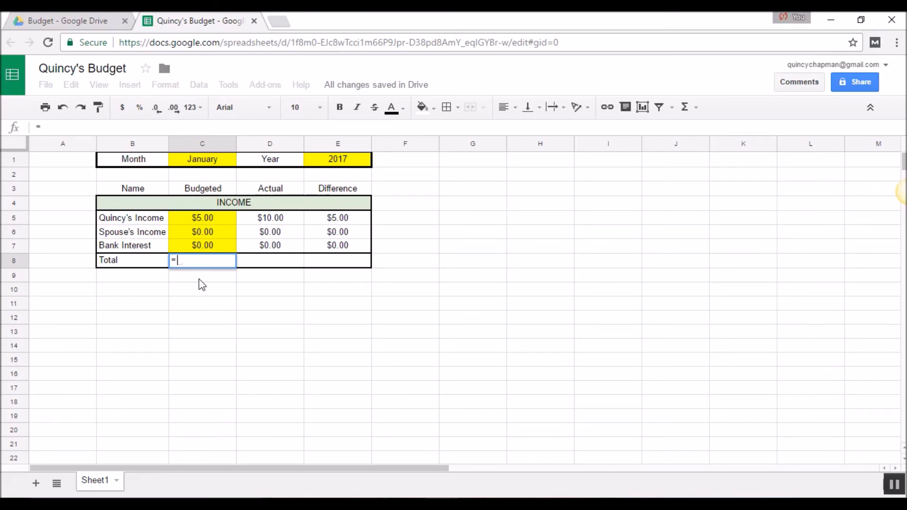
{"action": "type", "text": "sum"}
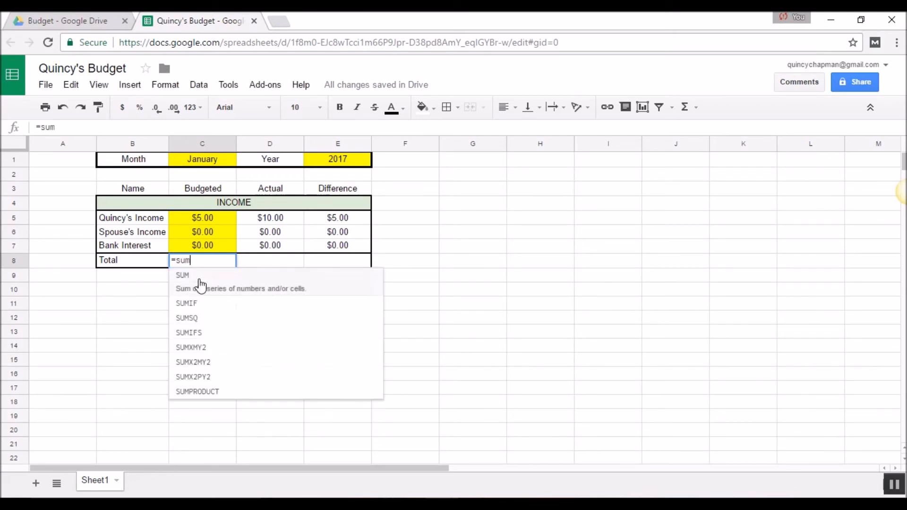
{"action": "type", "text": "("}
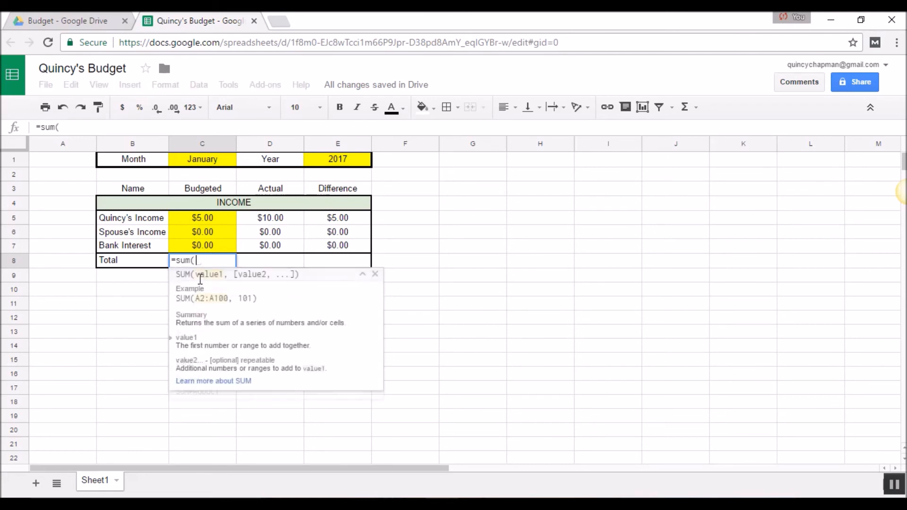
{"action": "left_click_drag", "start_coordinate": [206, 249], "coordinate": [205, 217]}
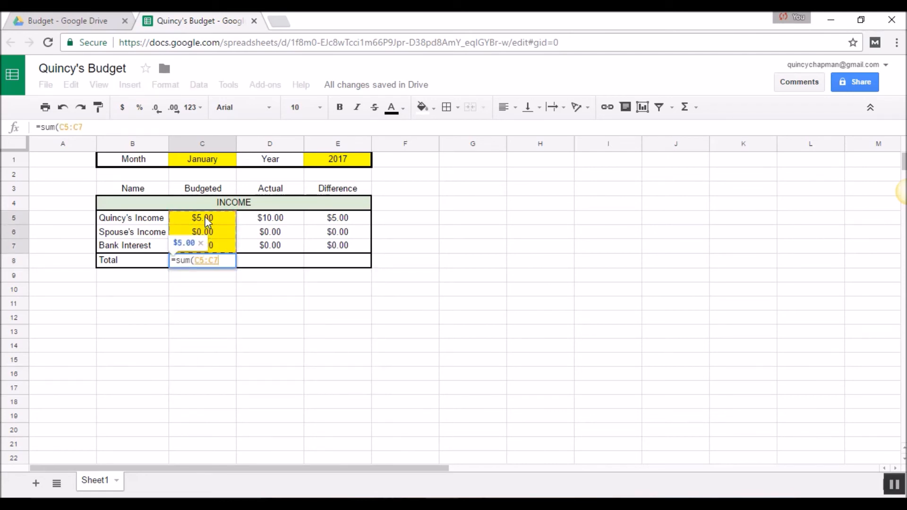
{"action": "type", "text": ")"}
{"action": "key", "text": "Return"}
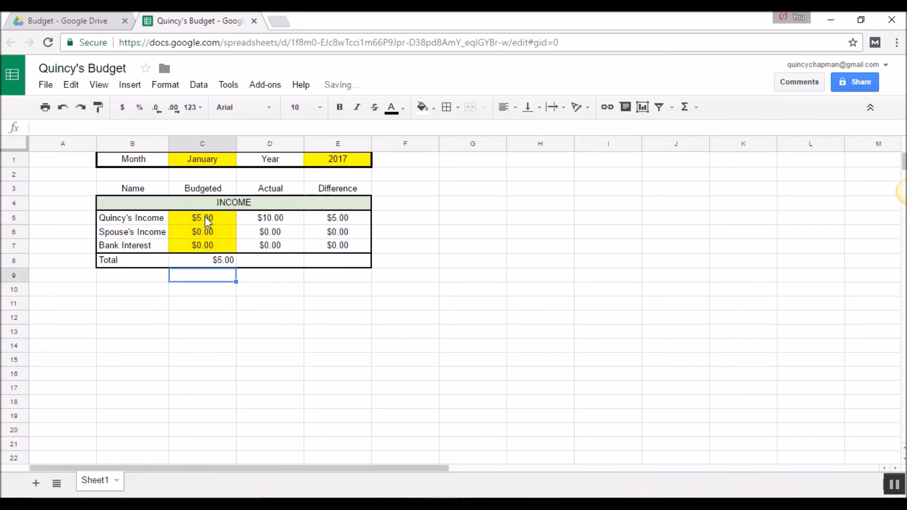
Step: Center the Budgeted total in cell C8 horizontally
{"action": "left_click", "coordinate": [211, 267]}
{"action": "left_click", "coordinate": [506, 108]}
{"action": "left_click", "coordinate": [526, 131]}
{"action": "left_click", "coordinate": [205, 304]}
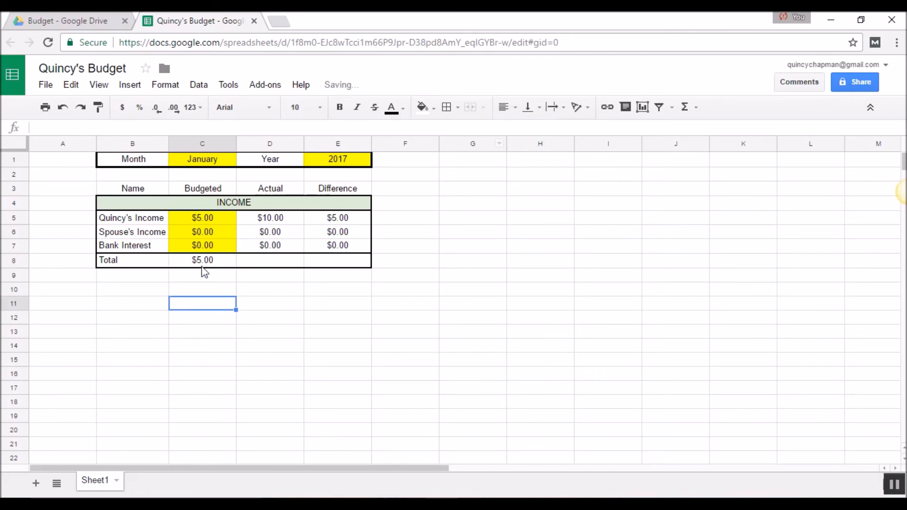
Step: Test the range-based total by setting the Budgeted Spouse's Income to 1, and restore it to 0
{"action": "left_click", "coordinate": [202, 237]}
{"action": "type", "text": "1"}
{"action": "key", "text": "Return"}
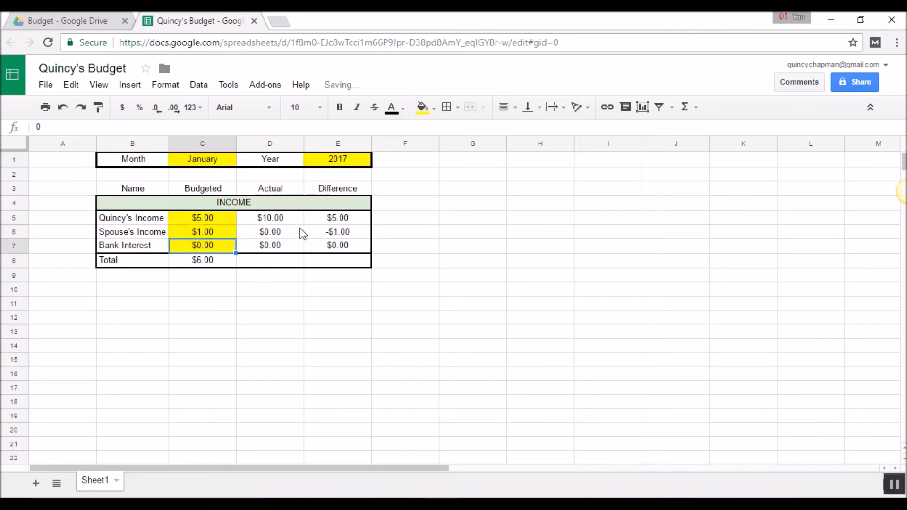
{"action": "key", "text": "Up"}
{"action": "type", "text": "0"}
{"action": "key", "text": "Return"}
{"action": "key", "text": "Up"}
{"action": "key", "text": "Up"}
Step: Rewrite the Budgeted total formula in C8 with individually listed cells, as =sum(C7,C6,C5)
{"action": "left_click", "coordinate": [197, 262]}
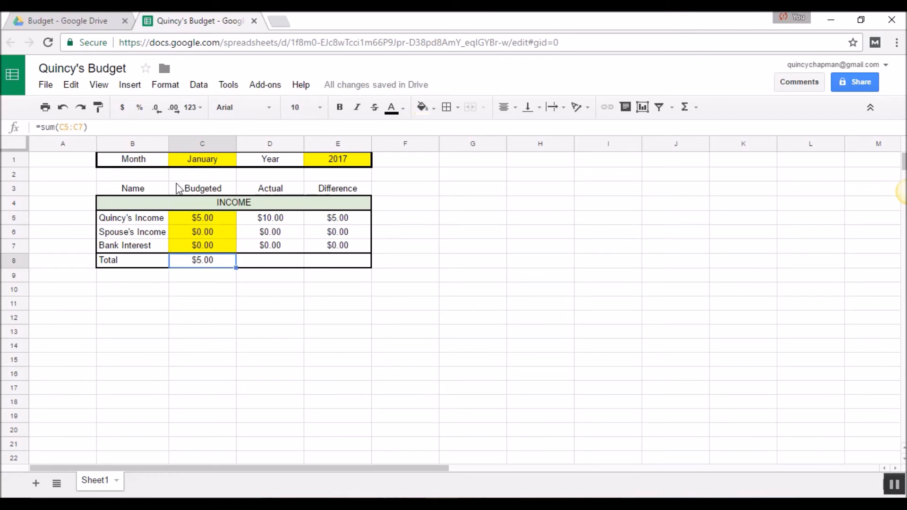
{"action": "left_click", "coordinate": [86, 128]}
{"action": "left_click_drag", "start_coordinate": [86, 127], "coordinate": [59, 127]}
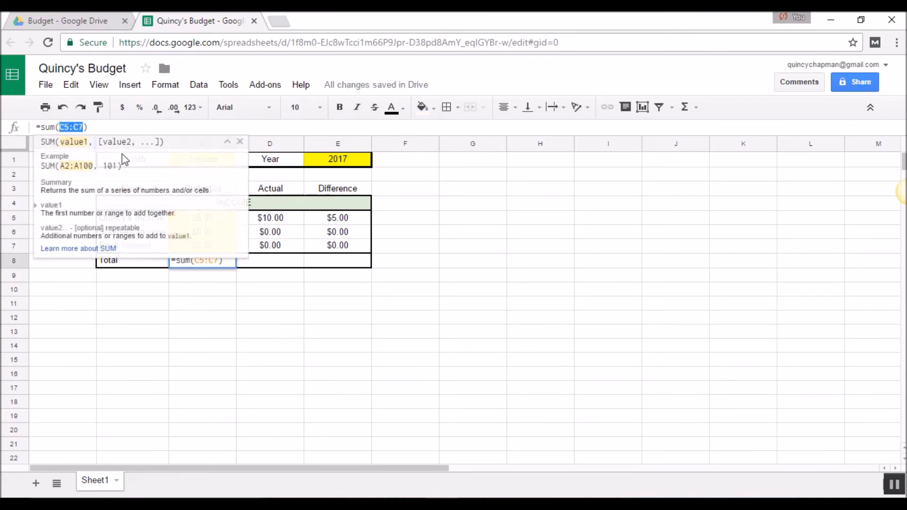
{"action": "type", "text": "D9"}
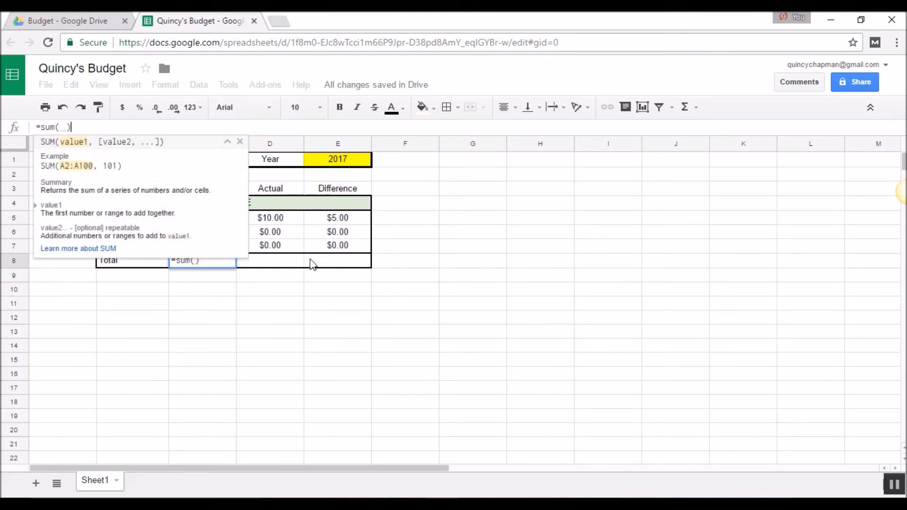
{"action": "left_click", "coordinate": [211, 250]}
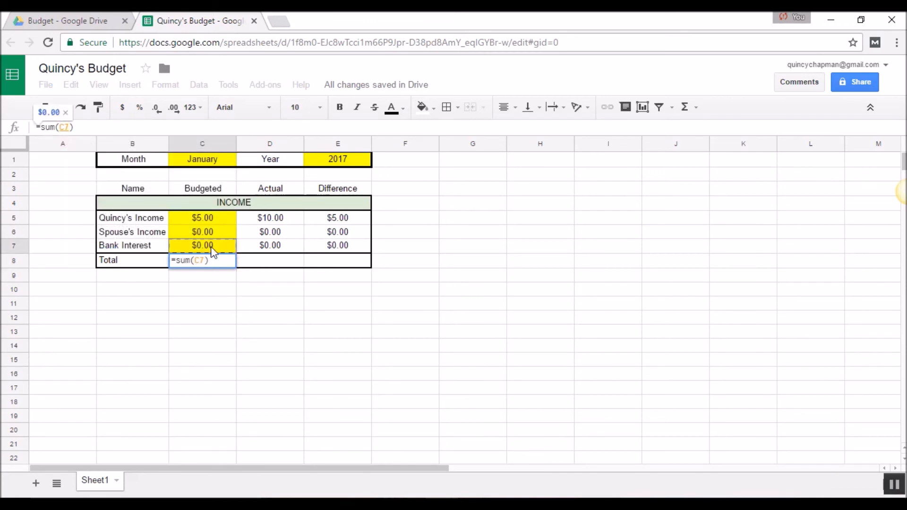
{"action": "type", "text": ","}
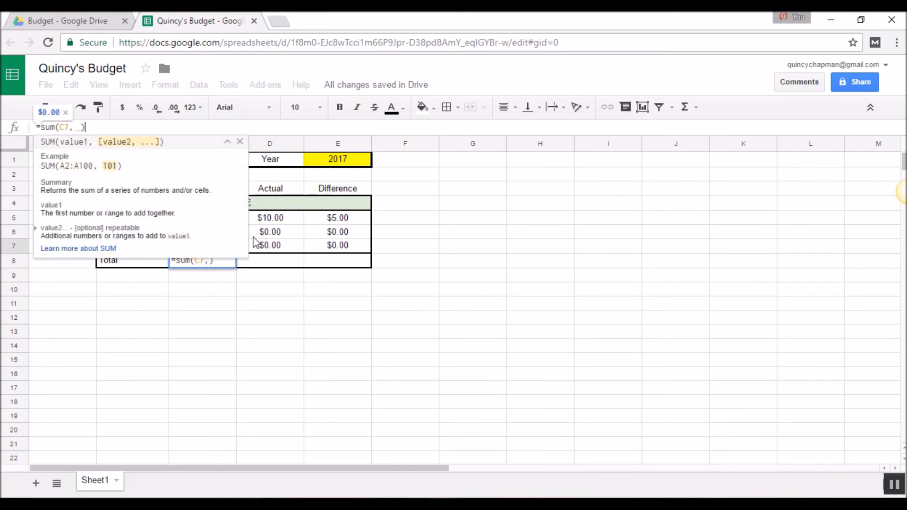
{"action": "left_click", "coordinate": [255, 235]}
{"action": "left_click", "coordinate": [225, 234]}
{"action": "type", "text": ","}
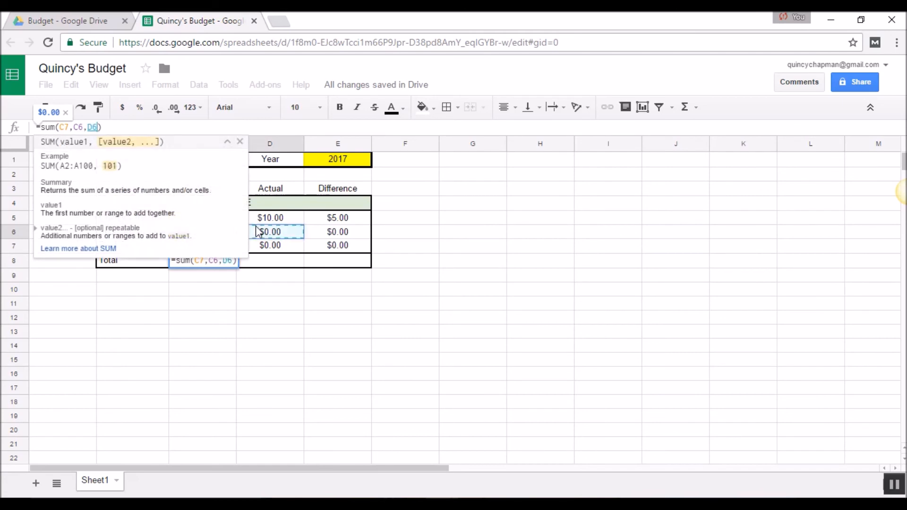
{"action": "left_click", "coordinate": [218, 223]}
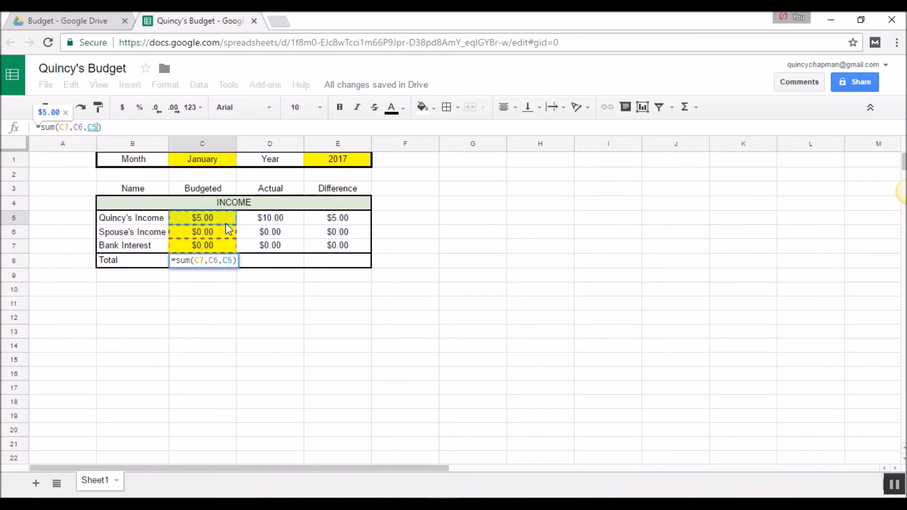
{"action": "key", "text": "Return"}
Step: Test the comma-separated sum by entering 1 in C6, and set the cell back to 0
{"action": "left_click", "coordinate": [206, 235]}
{"action": "type", "text": "1"}
{"action": "key", "text": "Return"}
{"action": "key", "text": "Up"}
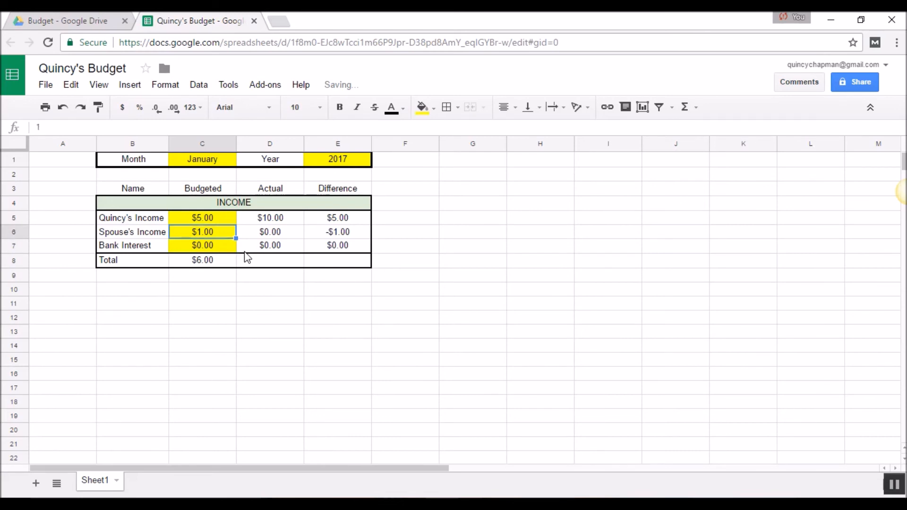
{"action": "type", "text": "0"}
{"action": "key", "text": "Return"}
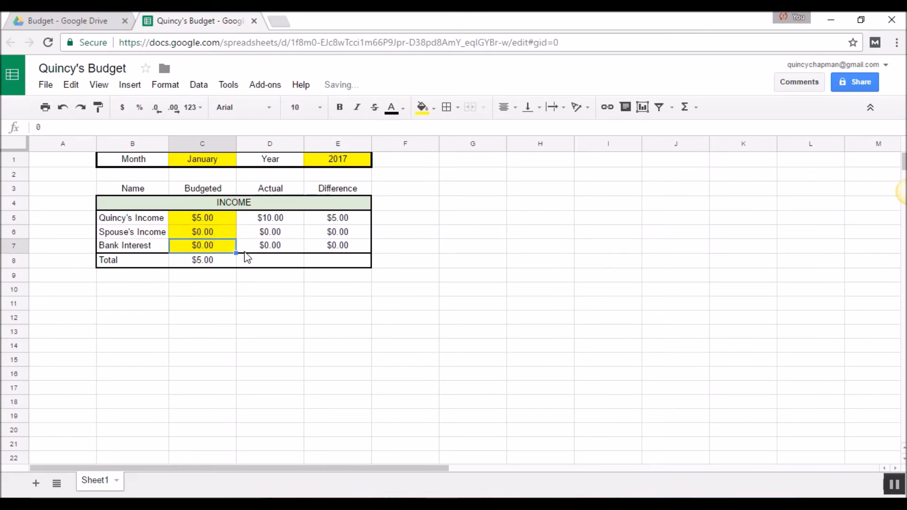
Step: Replace the Budgeted total in C8 with the addition formula =C7+C6+C5
{"action": "left_click", "coordinate": [200, 258]}
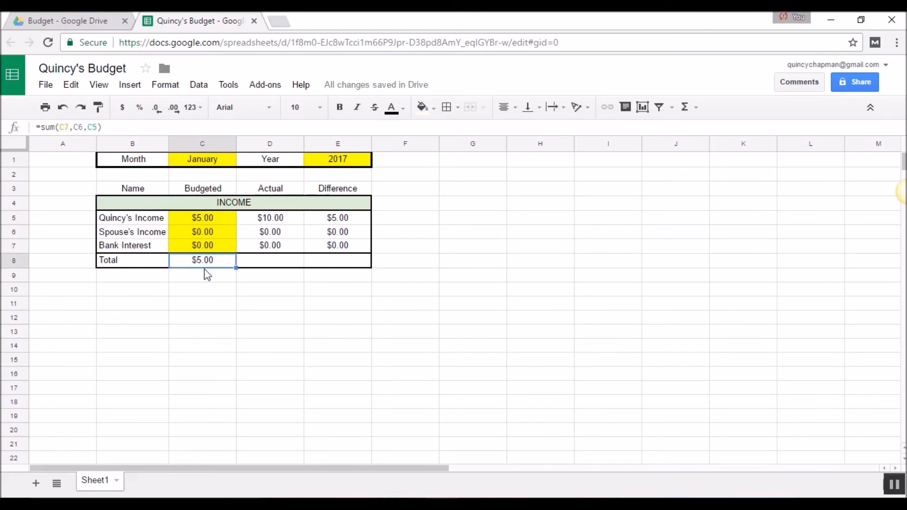
{"action": "type", "text": "="}
{"action": "left_click", "coordinate": [204, 248]}
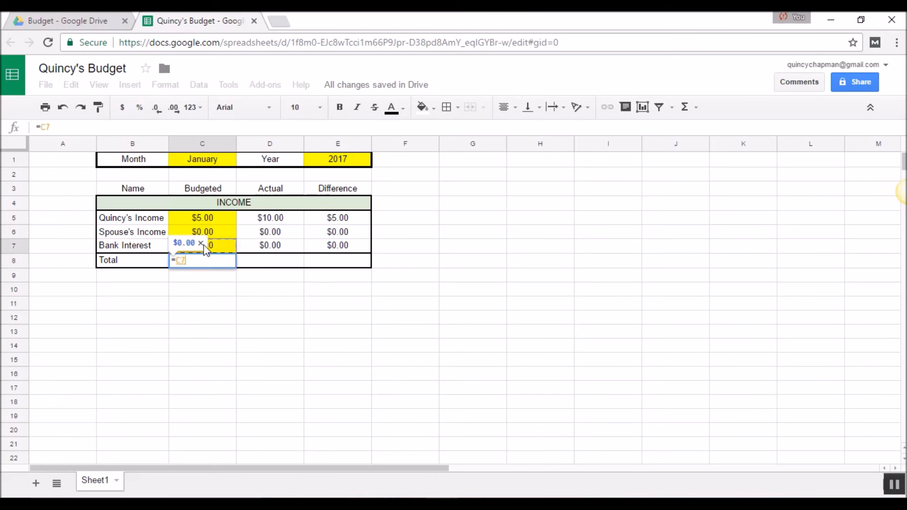
{"action": "type", "text": "+"}
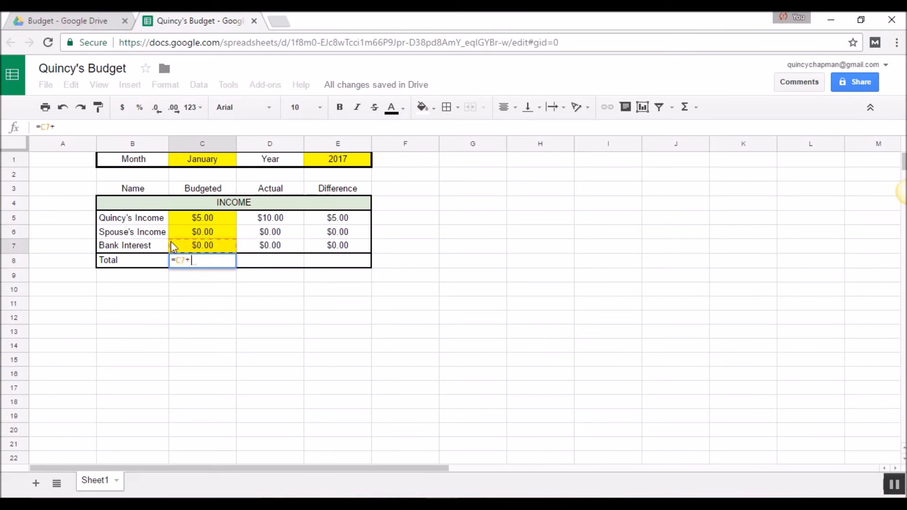
{"action": "left_click", "coordinate": [204, 231]}
{"action": "type", "text": "+"}
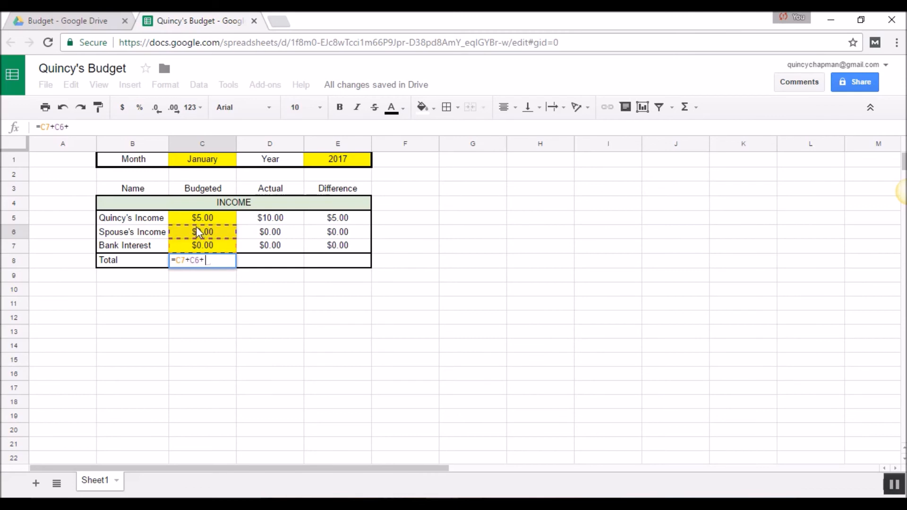
{"action": "left_click", "coordinate": [199, 226]}
{"action": "key", "text": "Return"}
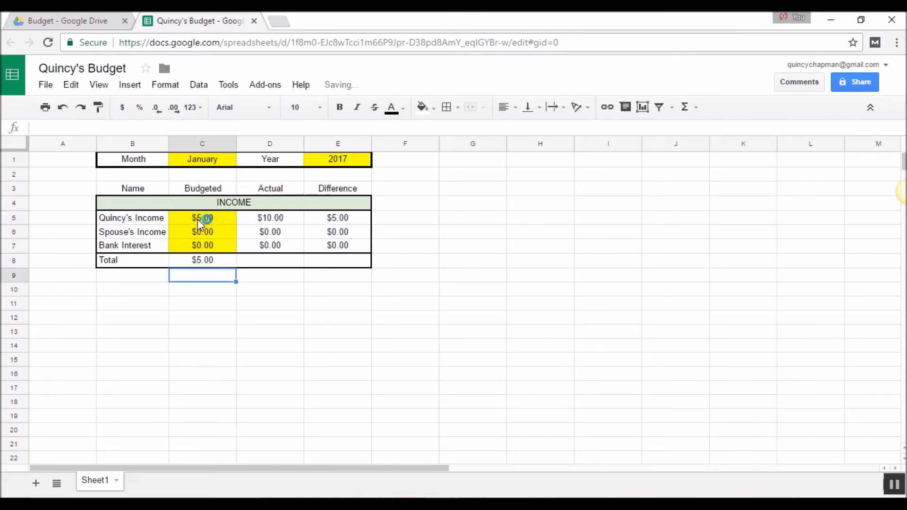
Step: Change the formula in C8 back to the range sum =sum(C5:C7)
{"action": "left_click", "coordinate": [208, 264]}
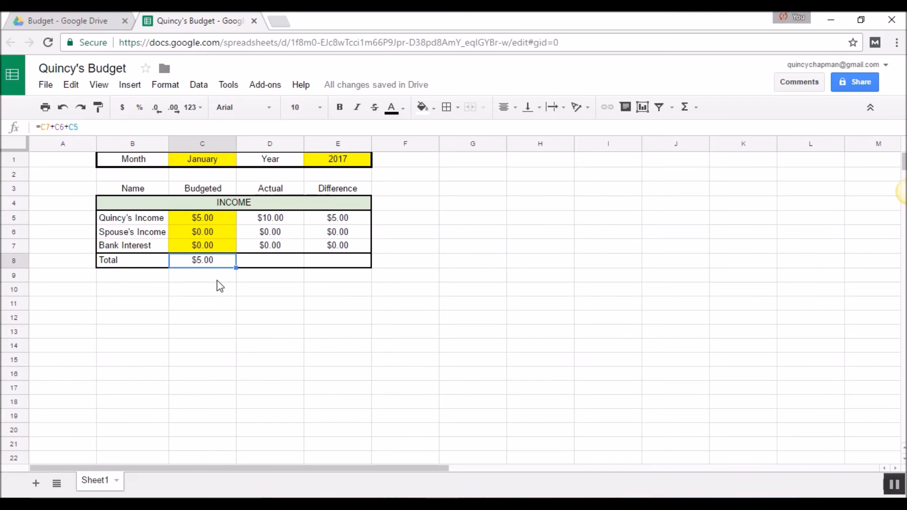
{"action": "type", "text": "=sum"}
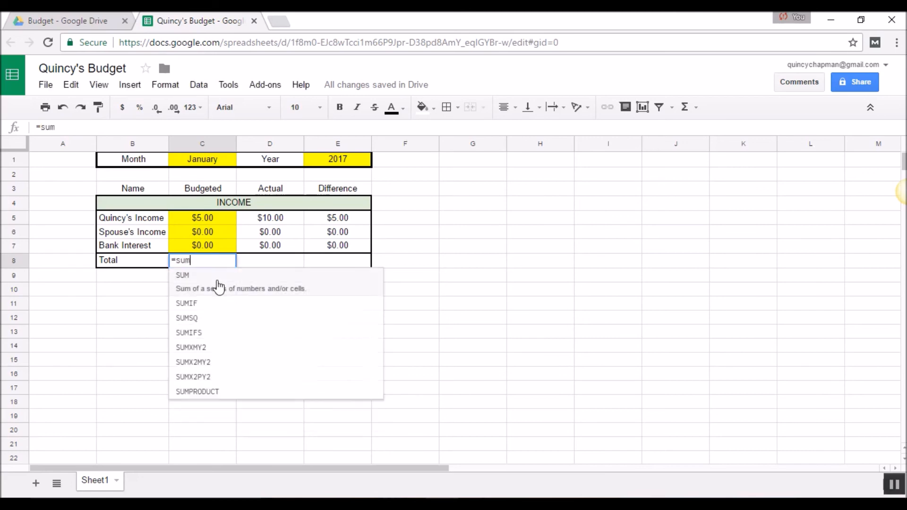
{"action": "type", "text": "(C5:C7"}
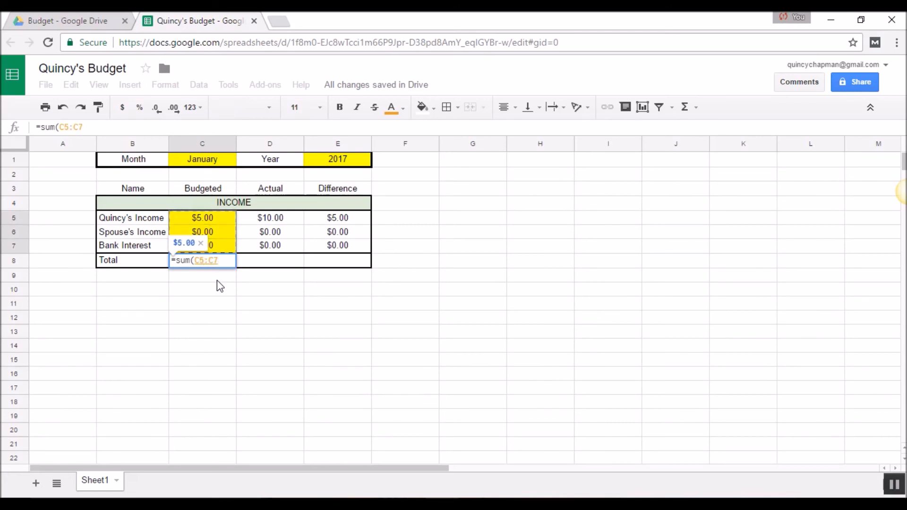
{"action": "key", "text": "Return"}
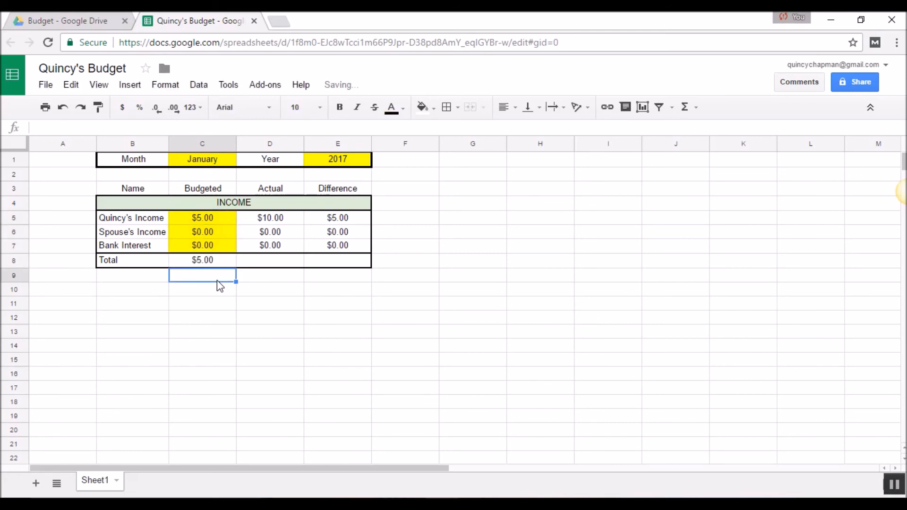
Step: Review the C5:C7 range used by the Budgeted total, and re-enter =sum(C5:C7) in C8
{"action": "left_click_drag", "start_coordinate": [199, 217], "coordinate": [201, 245]}
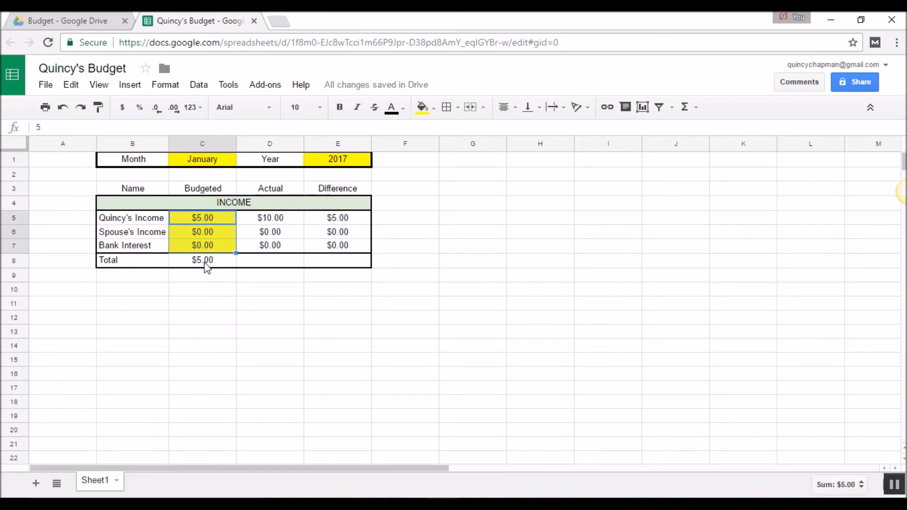
{"action": "left_click", "coordinate": [205, 264]}
{"action": "left_click_drag", "start_coordinate": [83, 128], "coordinate": [66, 128]}
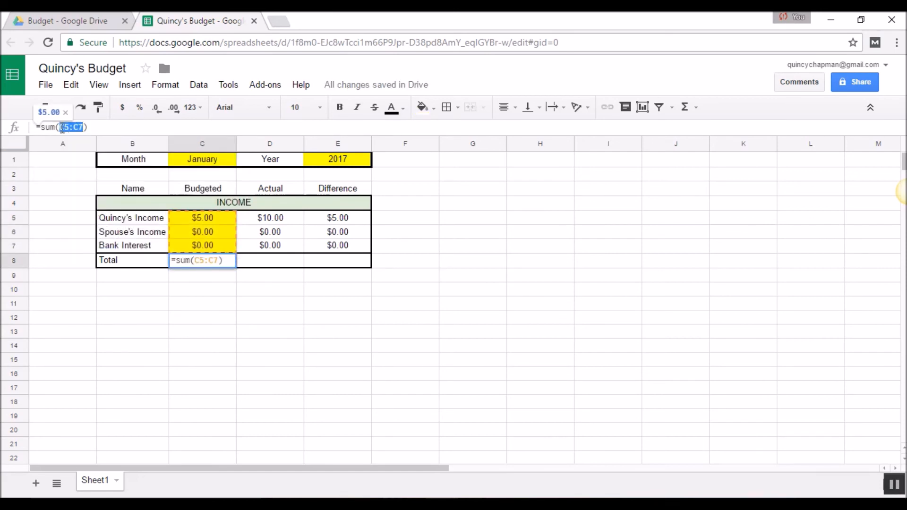
{"action": "left_click", "coordinate": [207, 249]}
{"action": "left_click", "coordinate": [208, 260]}
{"action": "type", "text": "=sum"}
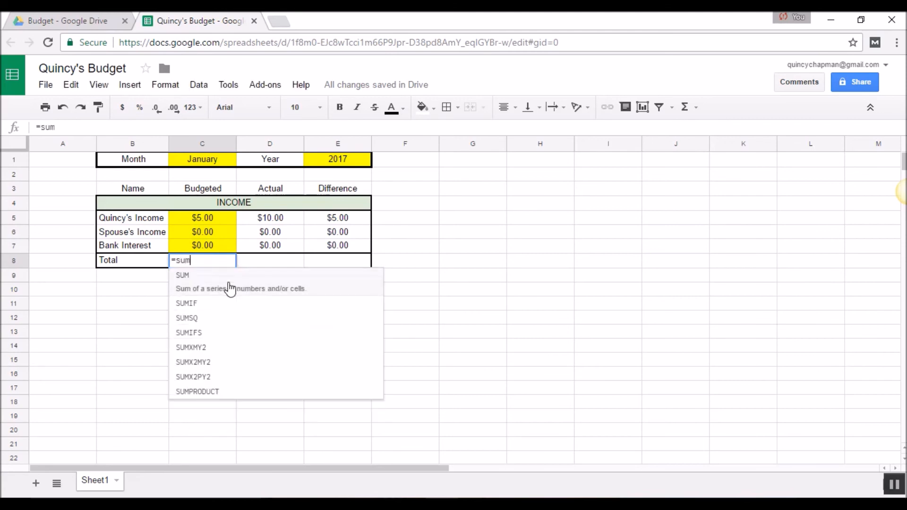
{"action": "type", "text": "("}
{"action": "left_click_drag", "start_coordinate": [222, 218], "coordinate": [207, 251]}
{"action": "key", "text": "Return"}
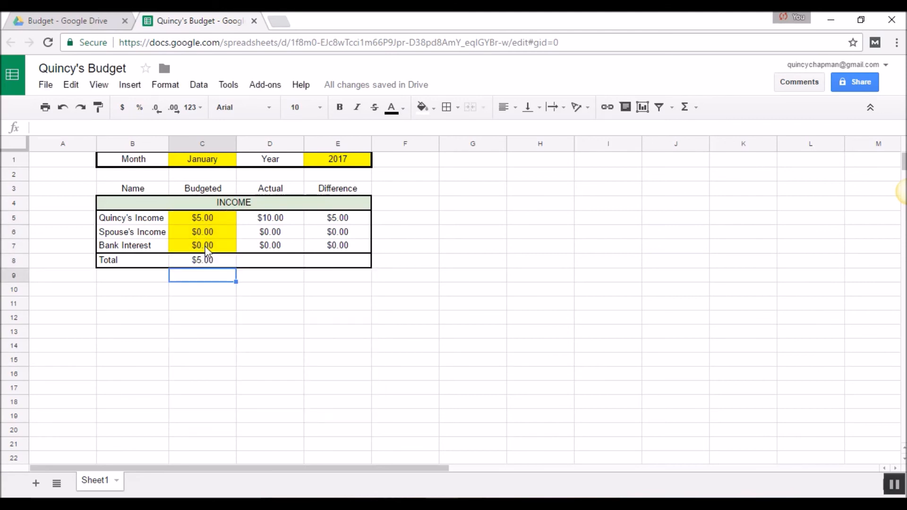
Step: Fill the total formula from C8 across to D8:E8 for the Actual and Difference columns
{"action": "left_click", "coordinate": [226, 265]}
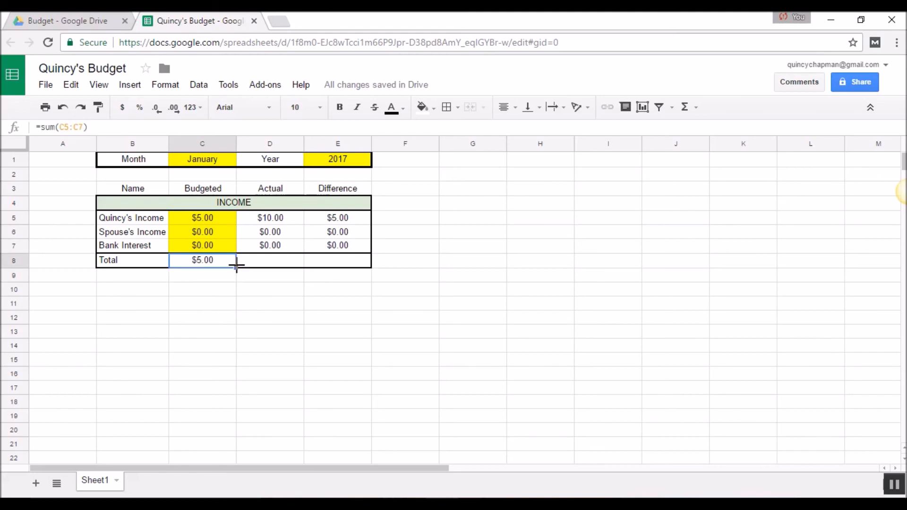
{"action": "left_click_drag", "start_coordinate": [236, 266], "coordinate": [338, 263]}
{"action": "left_click", "coordinate": [339, 287]}
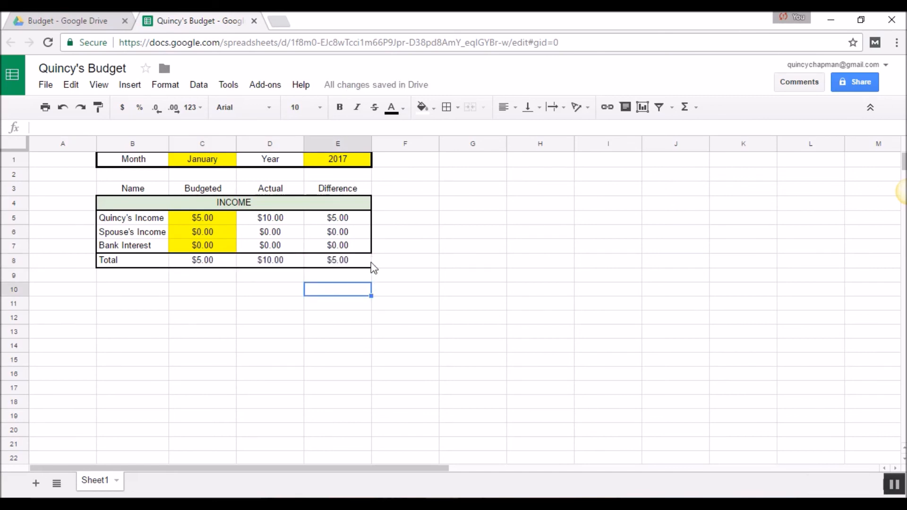
{"action": "left_click", "coordinate": [194, 263]}
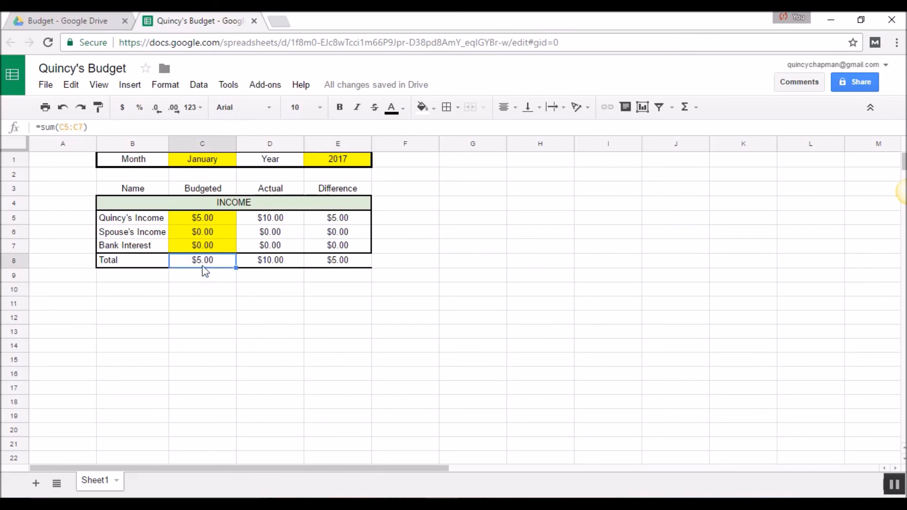
{"action": "left_click", "coordinate": [227, 280]}
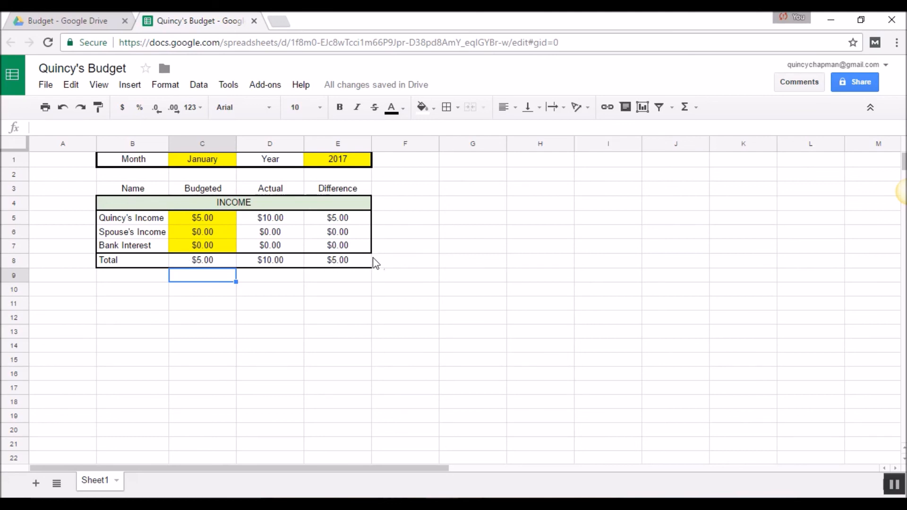
Step: Apply an outer border around the Total row, cells B8:E8
{"action": "left_click_drag", "start_coordinate": [135, 260], "coordinate": [340, 266]}
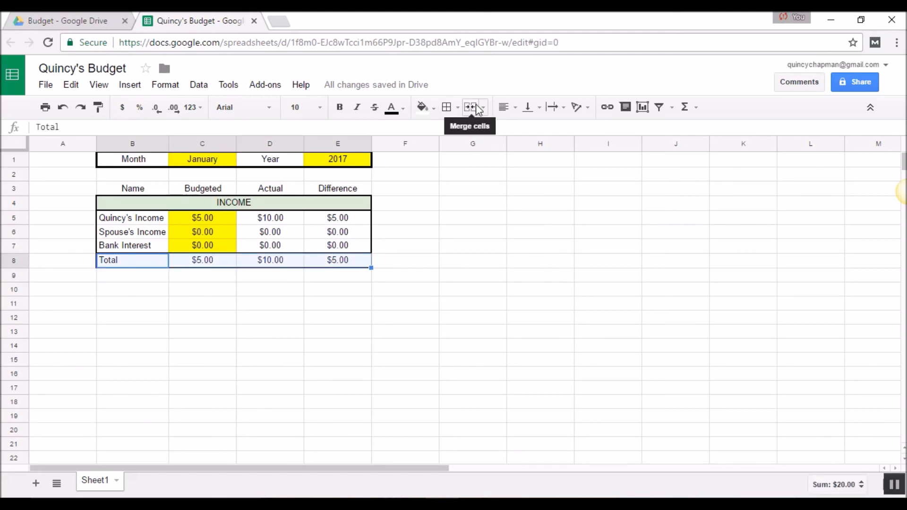
{"action": "left_click", "coordinate": [453, 108]}
{"action": "left_click", "coordinate": [539, 136]}
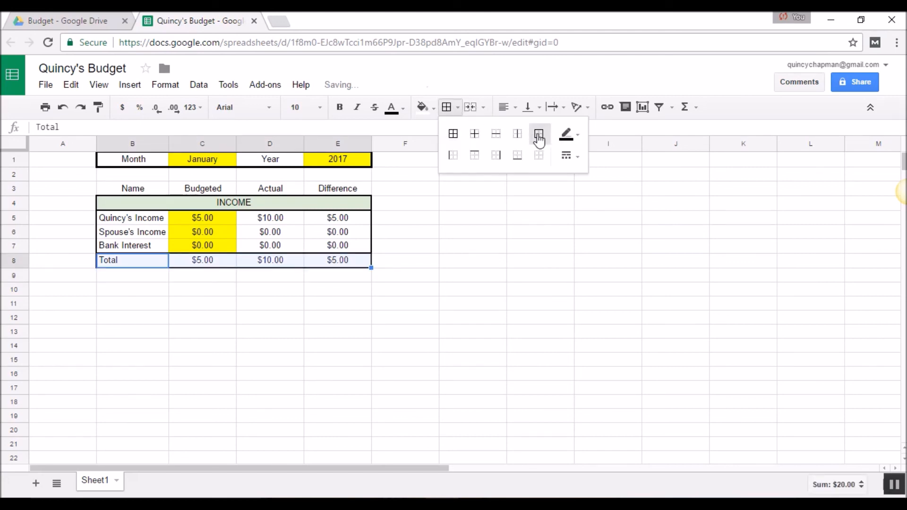
{"action": "left_click", "coordinate": [386, 265]}
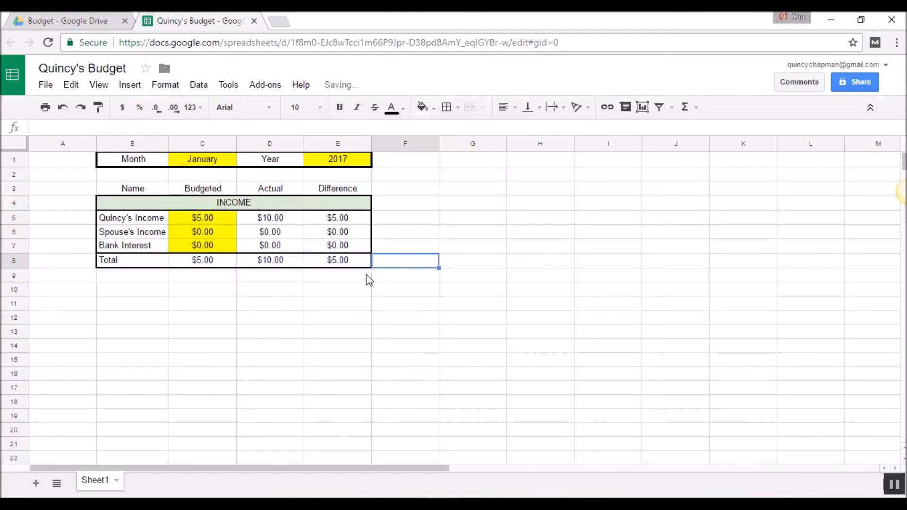
Step: Undo the Total row's outer border and the formula fill across D8:E8
{"action": "left_click", "coordinate": [63, 107]}
{"action": "left_click", "coordinate": [350, 292]}
{"action": "left_click", "coordinate": [346, 265]}
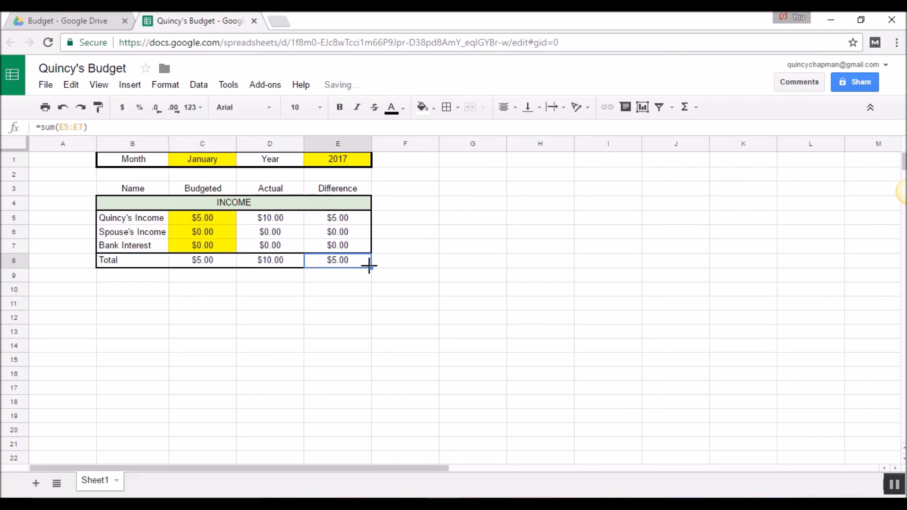
{"action": "left_click", "coordinate": [62, 108]}
{"action": "left_click", "coordinate": [381, 308]}
Step: Copy the Budgeted total in C8 and paste only its formula into D8:E8
{"action": "left_click", "coordinate": [225, 264]}
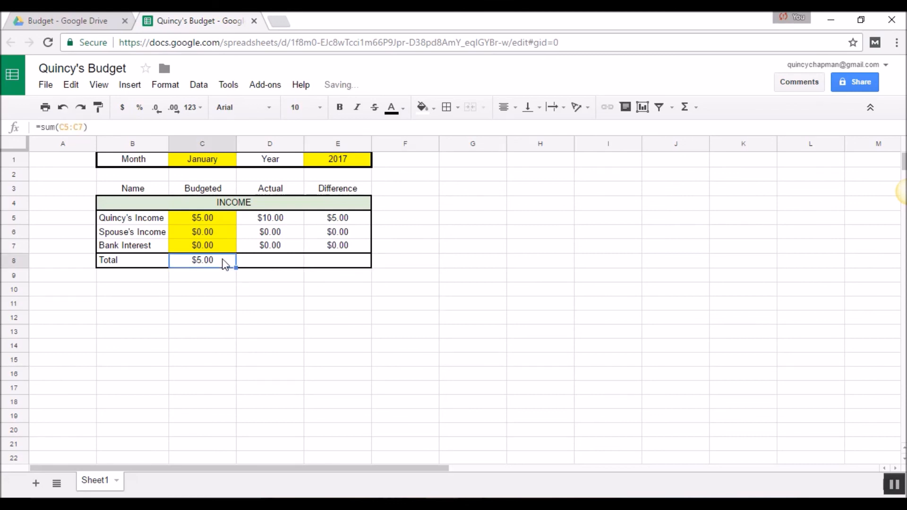
{"action": "right_click", "coordinate": [211, 265]}
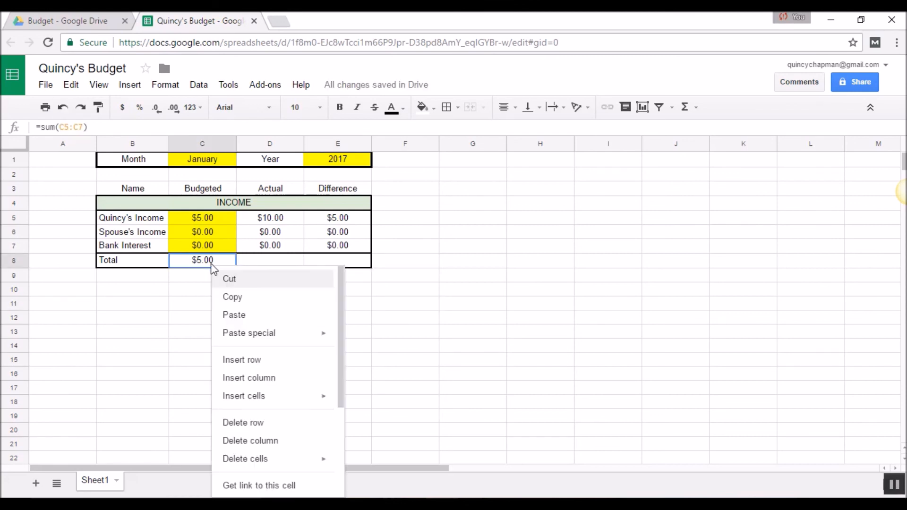
{"action": "left_click", "coordinate": [254, 304]}
{"action": "left_click_drag", "start_coordinate": [254, 266], "coordinate": [336, 261]}
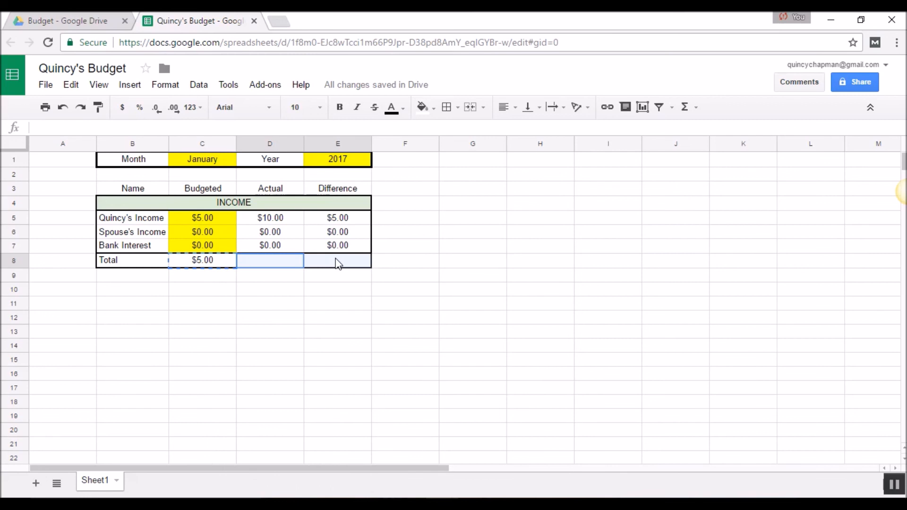
{"action": "right_click", "coordinate": [287, 267]}
{"action": "mouse_move", "coordinate": [331, 330]}
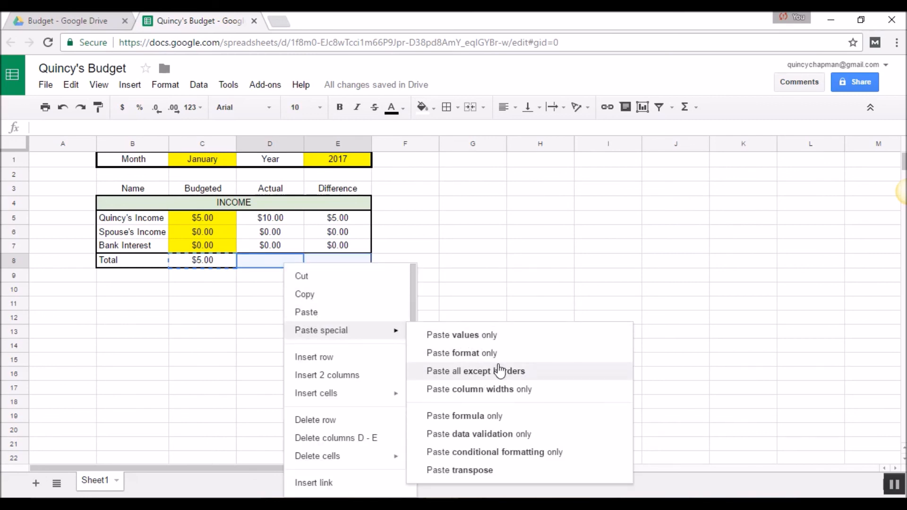
{"action": "left_click", "coordinate": [471, 416]}
{"action": "left_click", "coordinate": [299, 319]}
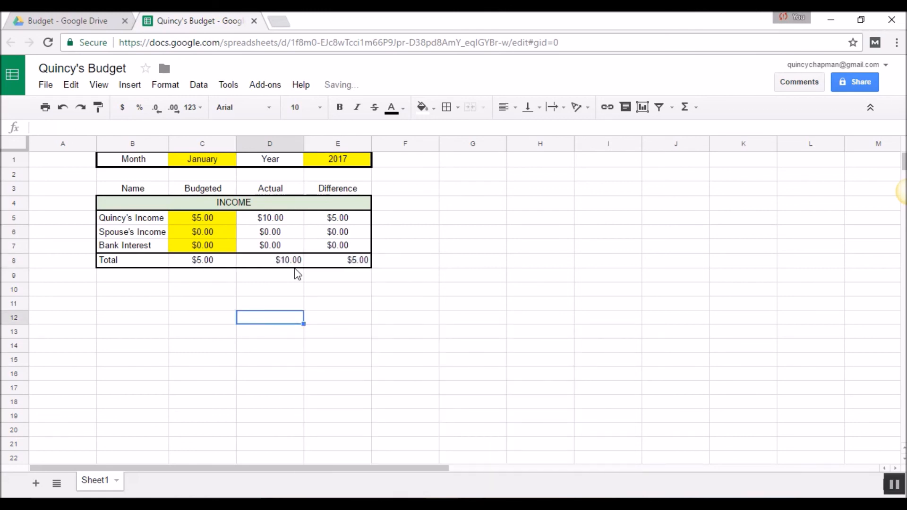
Step: Center-align the Actual and Difference totals in D8:E8
{"action": "left_click", "coordinate": [206, 263]}
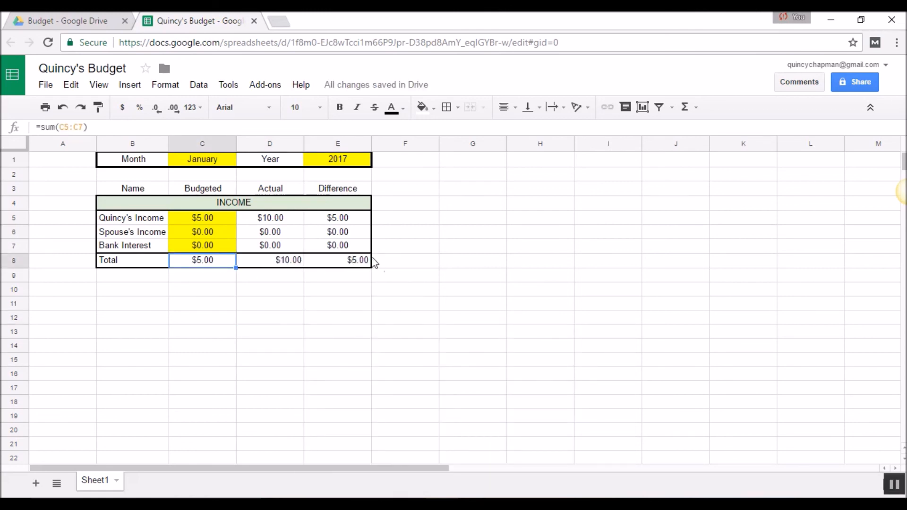
{"action": "left_click_drag", "start_coordinate": [302, 262], "coordinate": [352, 260]}
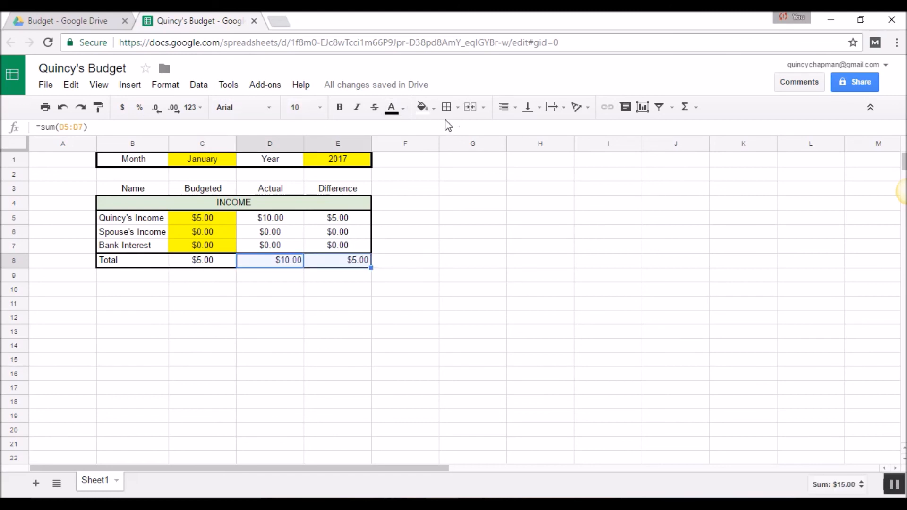
{"action": "left_click", "coordinate": [509, 109]}
{"action": "left_click", "coordinate": [524, 129]}
{"action": "left_click", "coordinate": [458, 302]}
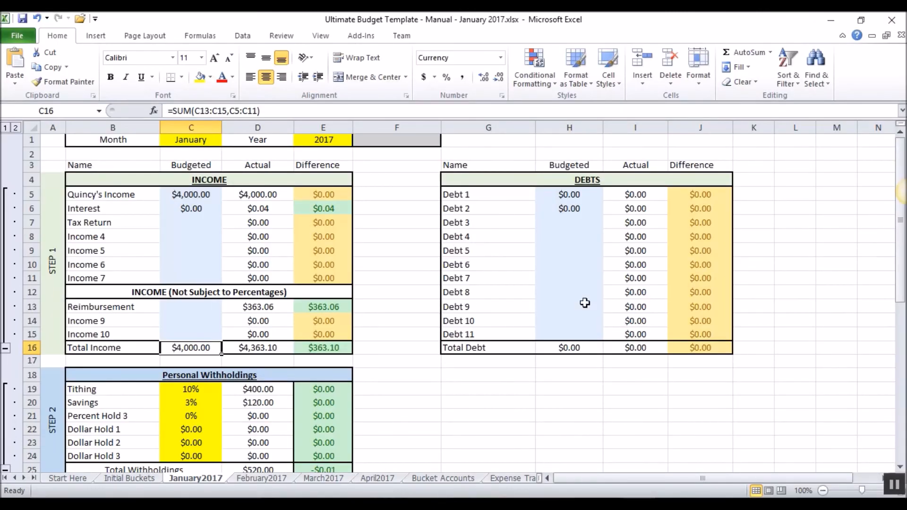
Step: Review the January2017 sheet of the Excel budget template from the income section down to the Monthly Summary, and return to the Google Sheets budget
{"action": "scroll", "coordinate": [410, 240], "scroll_direction": "down", "scroll_amount": 4}
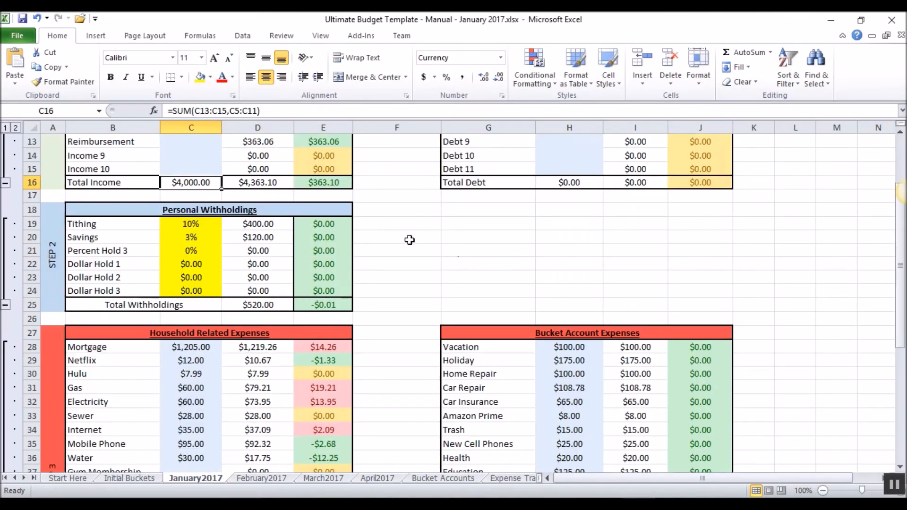
{"action": "scroll", "coordinate": [263, 365], "scroll_direction": "down", "scroll_amount": 13}
{"action": "scroll", "coordinate": [405, 337], "scroll_direction": "up", "scroll_amount": 3}
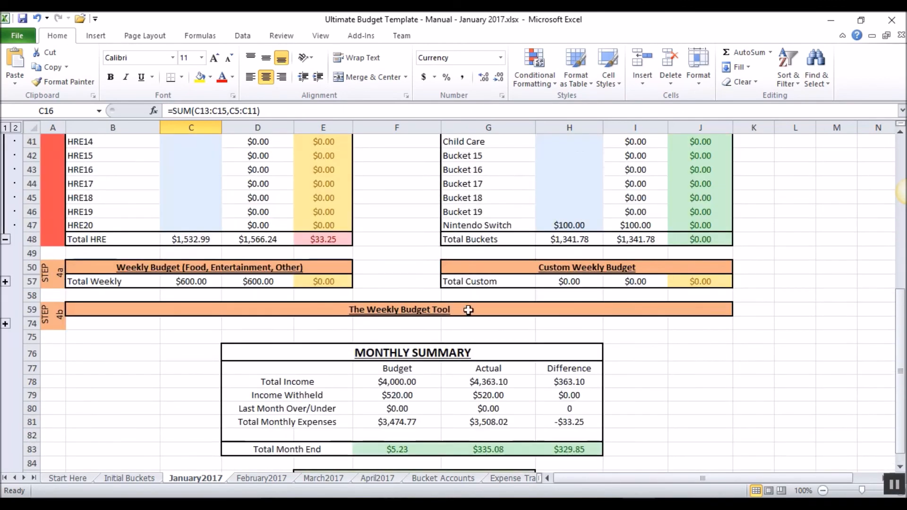
{"action": "scroll", "coordinate": [439, 308], "scroll_direction": "up", "scroll_amount": 13}
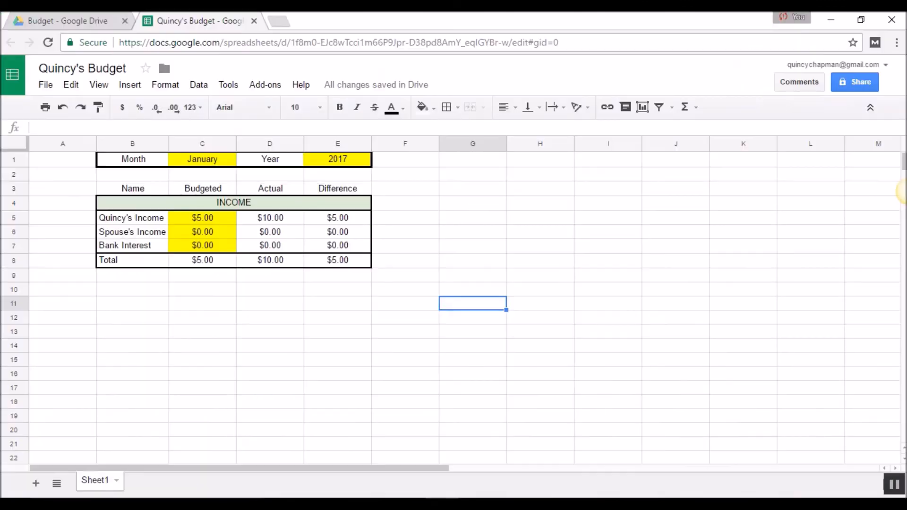
{"action": "left_click", "coordinate": [446, 263]}
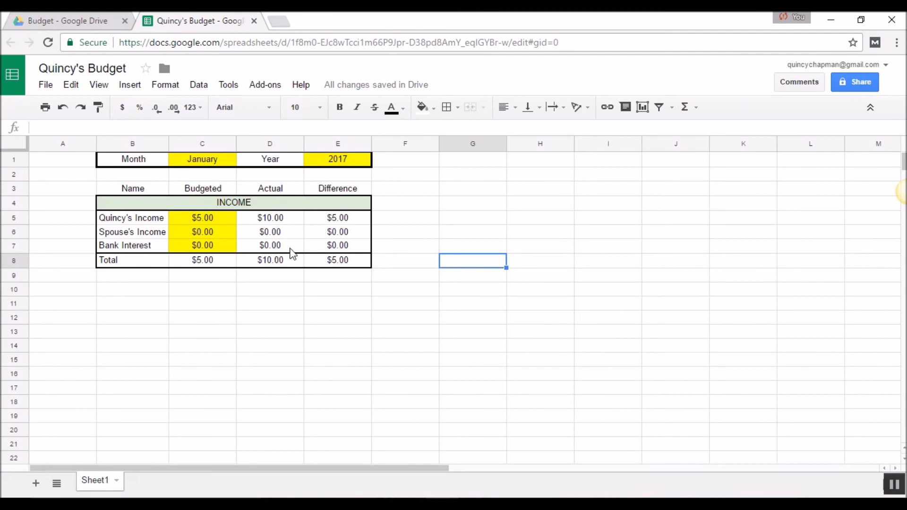